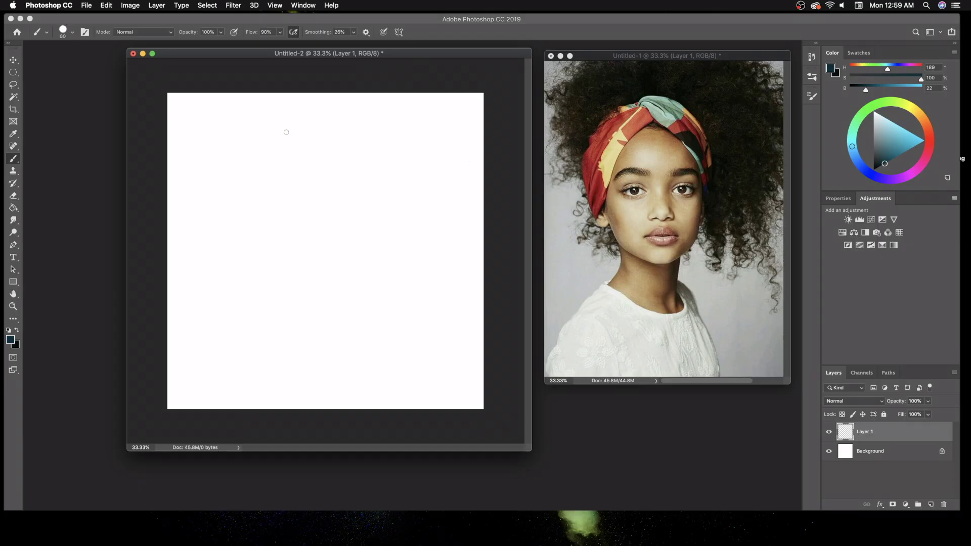
# - Sketch the head circle, vertical centre line and both jaw lines down to the chin
pyautogui.moveTo(282, 145)
pyautogui.mouseDown()
pyautogui.moveTo(294, 232)
pyautogui.moveTo(336, 237)
pyautogui.mouseUp()
pyautogui.moveTo(311, 141); pyautogui.dragTo(314, 285)
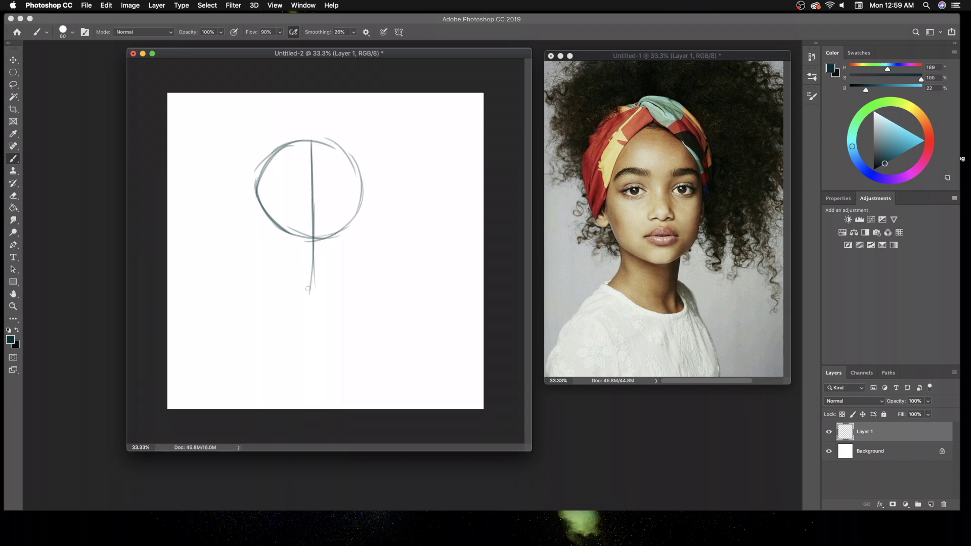
pyautogui.moveTo(261, 198)
pyautogui.mouseDown()
pyautogui.moveTo(275, 271)
pyautogui.moveTo(320, 293)
pyautogui.mouseUp()
pyautogui.moveTo(362, 192)
pyautogui.mouseDown()
pyautogui.moveTo(357, 253)
pyautogui.moveTo(324, 295)
pyautogui.mouseUp()
pyautogui.hotkey('ctrl', 'z')
pyautogui.hotkey('ctrl', 'z')
pyautogui.moveTo(362, 199); pyautogui.dragTo(354, 277)
pyautogui.moveTo(354, 276); pyautogui.dragTo(325, 295)
pyautogui.moveTo(310, 141)
pyautogui.mouseDown()
pyautogui.moveTo(317, 294)
pyautogui.moveTo(273, 334)
pyautogui.mouseUp()
# - Draw the neck lines, both shoulder lines and the inner collar lines
pyautogui.moveTo(339, 286); pyautogui.dragTo(333, 352)
pyautogui.moveTo(271, 331); pyautogui.dragTo(193, 408)
pyautogui.moveTo(219, 370); pyautogui.dragTo(198, 406)
pyautogui.moveTo(232, 368); pyautogui.dragTo(260, 409)
pyautogui.moveTo(356, 320); pyautogui.dragTo(378, 408)
pyautogui.moveTo(365, 354); pyautogui.dragTo(379, 409)
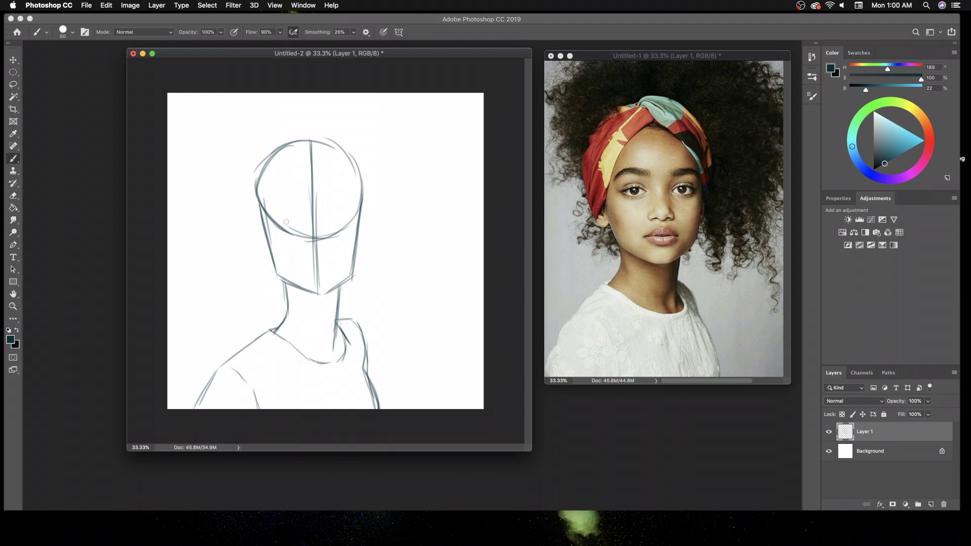
# - Erase the head circle's lower chin arc, then add the horizontal eye line and nose mark
pyautogui.press('e')
pyautogui.moveTo(263, 205)
pyautogui.mouseDown()
pyautogui.moveTo(349, 230)
pyautogui.moveTo(346, 245)
pyautogui.mouseUp()
pyautogui.press('b')
pyautogui.moveTo(274, 222); pyautogui.dragTo(350, 220)
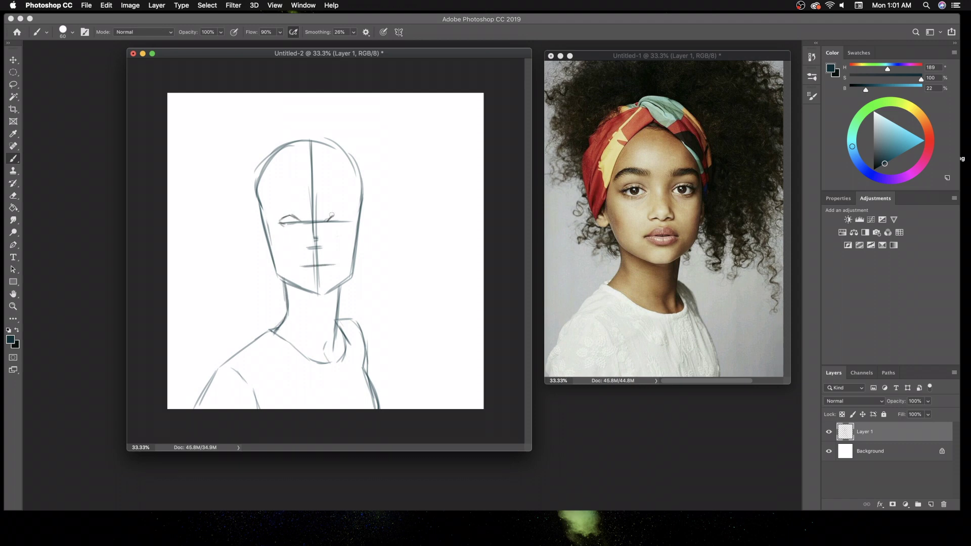
pyautogui.moveTo(320, 250); pyautogui.dragTo(326, 250)
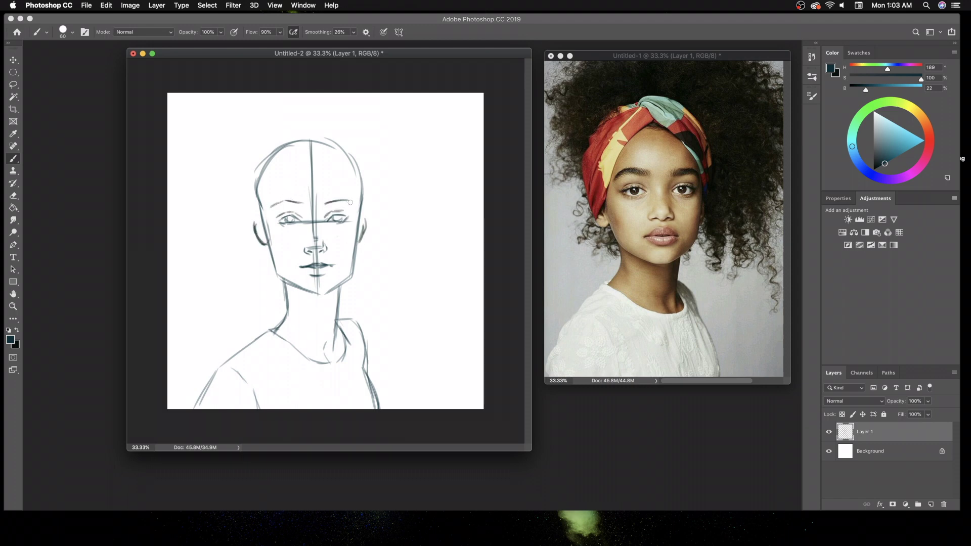
# - Erase most of the left eyebrow and retrace the left jawline darker
pyautogui.moveTo(293, 201); pyautogui.dragTo(280, 204)
pyautogui.moveTo(267, 209)
pyautogui.mouseDown()
pyautogui.moveTo(277, 280)
pyautogui.moveTo(321, 297)
pyautogui.mouseUp()
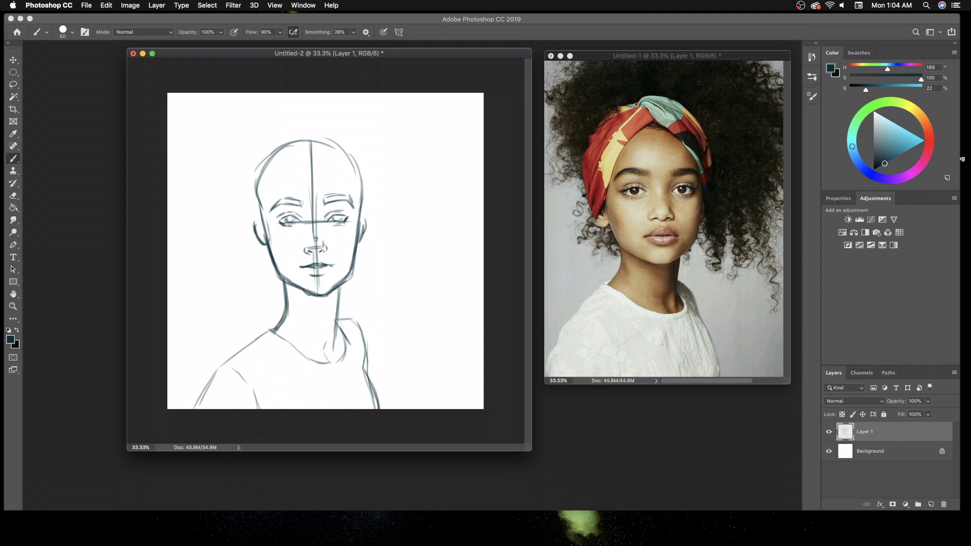
pyautogui.moveTo(309, 158); pyautogui.dragTo(256, 227)
pyautogui.hotkey('ctrl', 'z')
# - Sketch hair strokes across the head top and down both temples and sides
pyautogui.moveTo(310, 141)
pyautogui.mouseDown()
pyautogui.moveTo(248, 232)
pyautogui.moveTo(255, 241)
pyautogui.mouseUp()
pyautogui.moveTo(310, 140); pyautogui.dragTo(361, 219)
pyautogui.moveTo(372, 204); pyautogui.dragTo(368, 223)
pyautogui.moveTo(302, 137)
pyautogui.mouseDown()
pyautogui.moveTo(331, 121)
pyautogui.moveTo(367, 193)
pyautogui.mouseUp()
pyautogui.moveTo(338, 124)
pyautogui.mouseDown()
pyautogui.moveTo(379, 186)
pyautogui.moveTo(370, 222)
pyautogui.mouseUp()
pyautogui.moveTo(301, 129); pyautogui.dragTo(276, 141)
pyautogui.moveTo(278, 139); pyautogui.dragTo(244, 182)
pyautogui.moveTo(298, 136); pyautogui.dragTo(238, 217)
pyautogui.moveTo(250, 159); pyautogui.dragTo(298, 127)
pyautogui.moveTo(263, 146)
pyautogui.mouseDown()
pyautogui.moveTo(245, 173)
pyautogui.moveTo(273, 124)
pyautogui.mouseUp()
pyautogui.moveTo(263, 135); pyautogui.dragTo(300, 123)
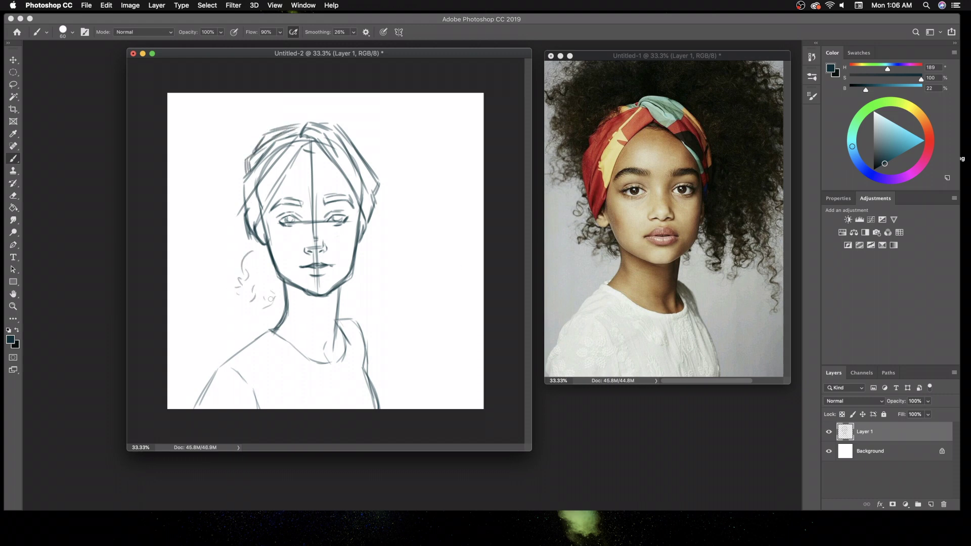
# - Darken the cheek, jaw, neckline and shoulder outlines
pyautogui.press('e')
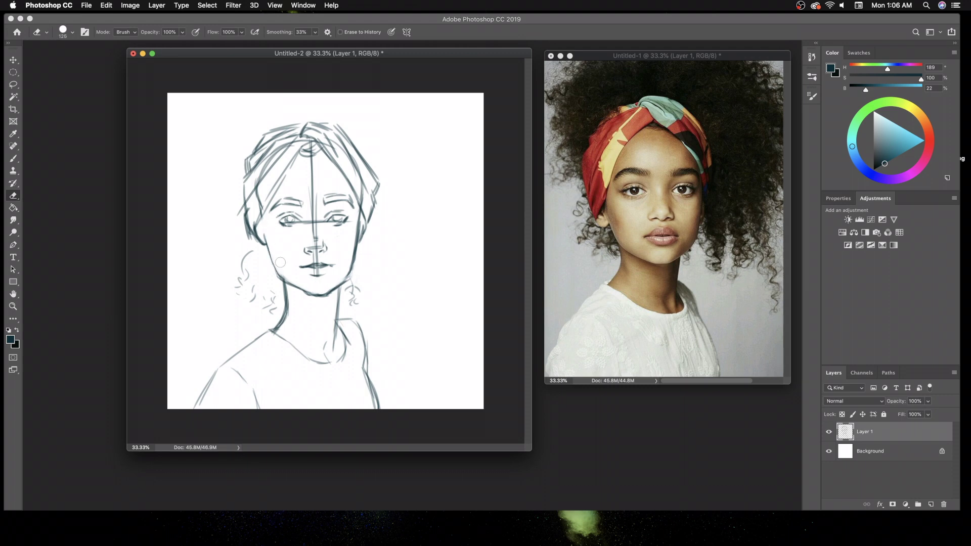
pyautogui.press('b')
pyautogui.moveTo(264, 232); pyautogui.dragTo(292, 284)
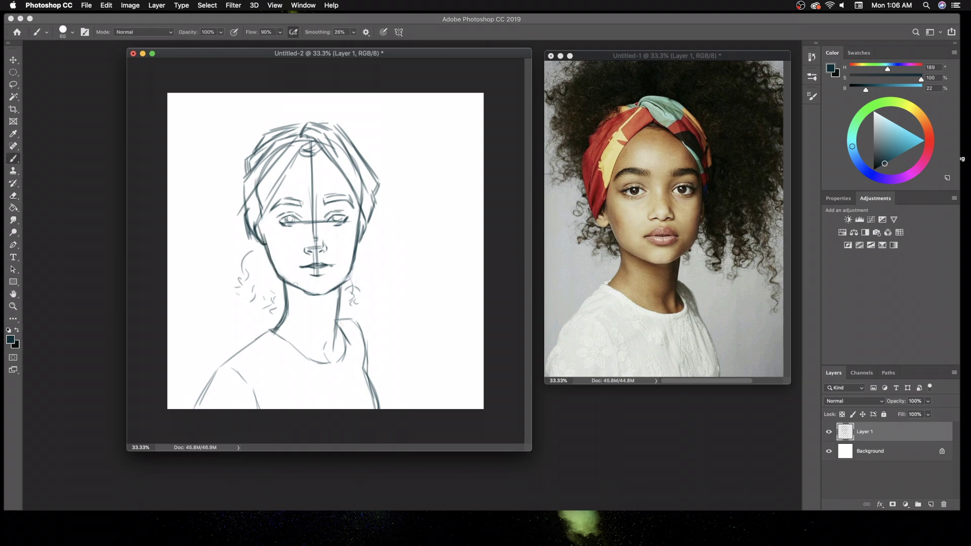
pyautogui.moveTo(362, 223)
pyautogui.mouseDown()
pyautogui.moveTo(309, 297)
pyautogui.moveTo(337, 349)
pyautogui.mouseUp()
pyautogui.moveTo(279, 335); pyautogui.dragTo(339, 365)
pyautogui.moveTo(269, 318); pyautogui.dragTo(281, 326)
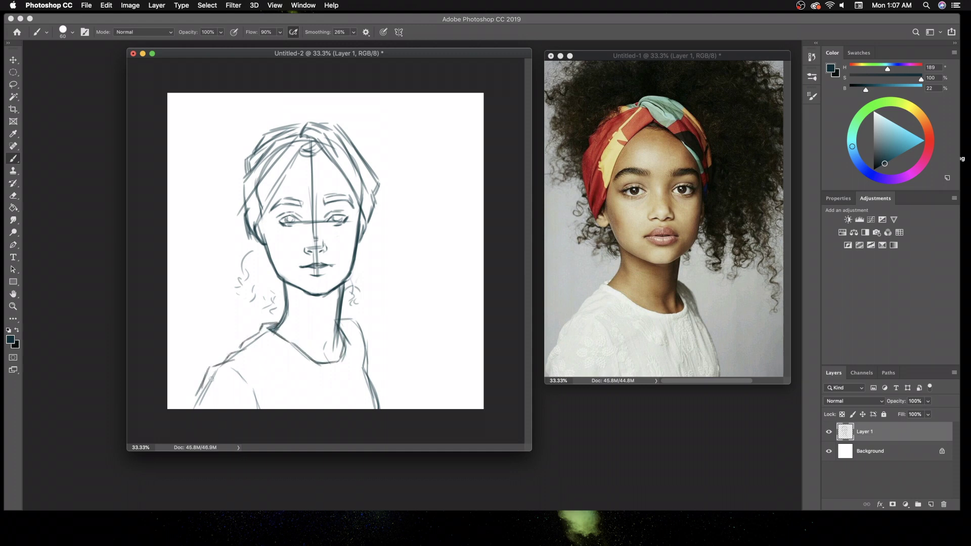
pyautogui.moveTo(211, 375); pyautogui.dragTo(182, 407)
pyautogui.moveTo(364, 367); pyautogui.dragTo(382, 408)
pyautogui.moveTo(340, 318); pyautogui.dragTo(363, 372)
# - Sketch loose curls around the head and to the right of the neck
pyautogui.moveTo(354, 243); pyautogui.dragTo(373, 284)
pyautogui.moveTo(375, 289); pyautogui.dragTo(379, 308)
pyautogui.moveTo(200, 192); pyautogui.dragTo(241, 202)
pyautogui.moveTo(215, 120); pyautogui.dragTo(219, 154)
pyautogui.moveTo(420, 232); pyautogui.dragTo(418, 262)
pyautogui.moveTo(414, 314); pyautogui.dragTo(411, 333)
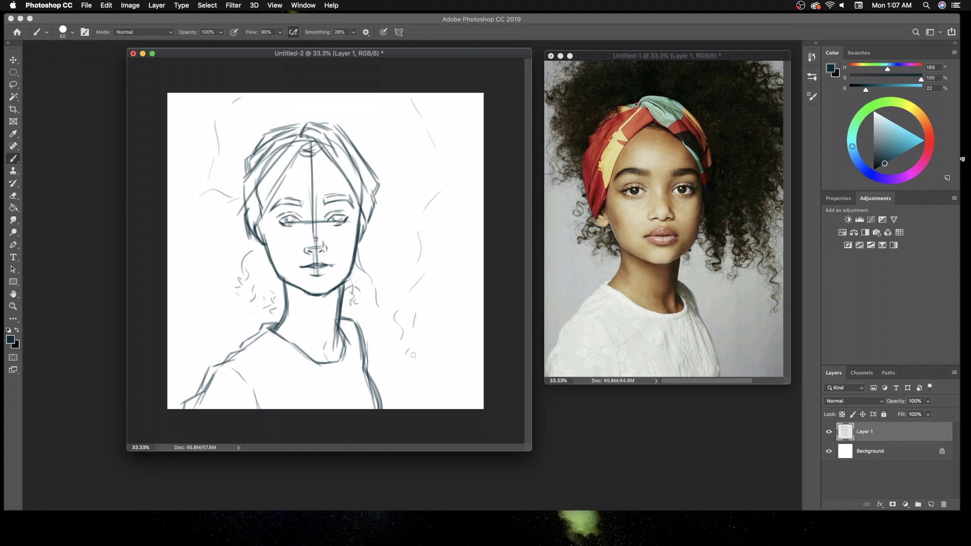
pyautogui.moveTo(241, 201); pyautogui.dragTo(219, 191)
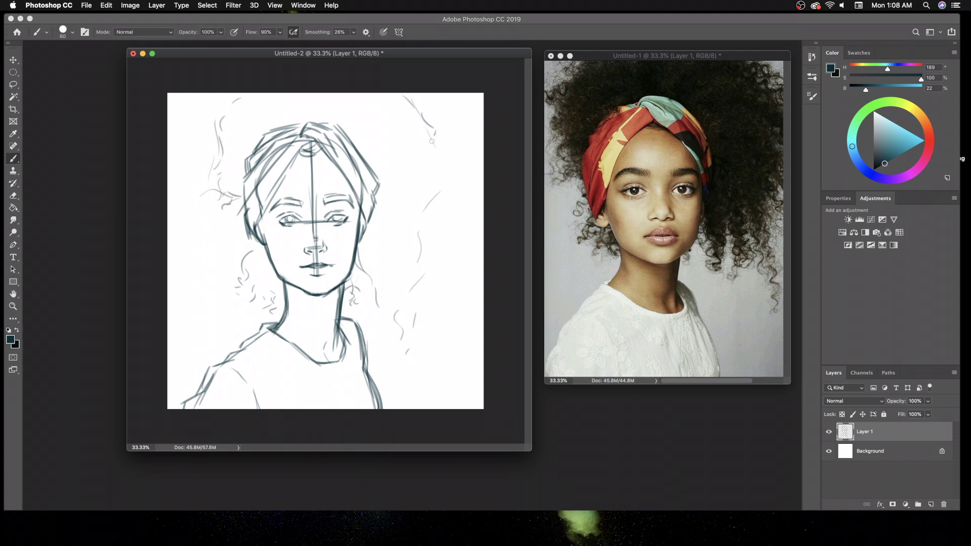
pyautogui.moveTo(355, 240); pyautogui.dragTo(373, 319)
pyautogui.moveTo(385, 256); pyautogui.dragTo(390, 290)
pyautogui.moveTo(394, 298); pyautogui.dragTo(408, 357)
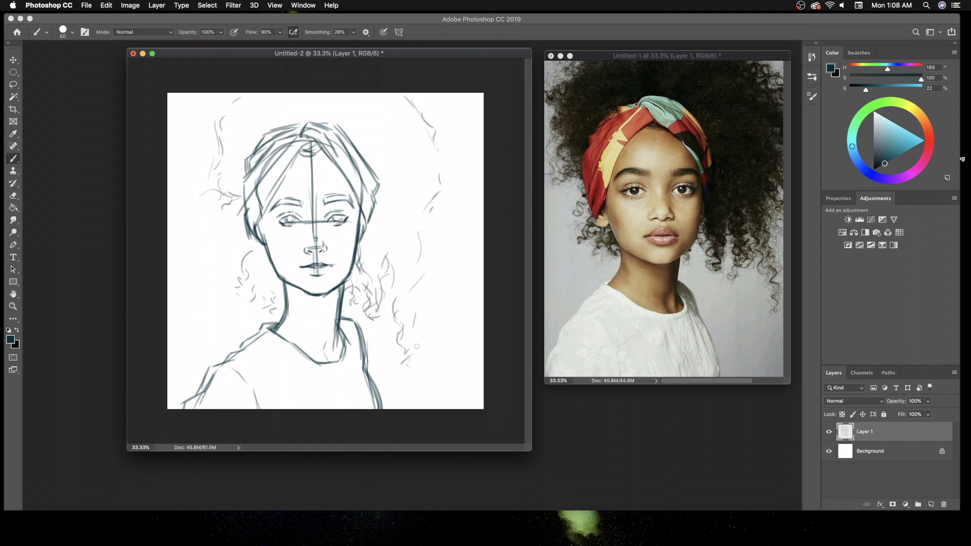
pyautogui.moveTo(436, 111); pyautogui.dragTo(471, 203)
# - Scale the sketch to about 111%, shift it down-right, commit, and add a new empty layer
pyautogui.hotkey('ctrl', 't')
pyautogui.moveTo(476, 86); pyautogui.dragTo(495, 66)
pyautogui.moveTo(345, 200); pyautogui.dragTo(354, 217)
pyautogui.press('Return')
pyautogui.hotkey('ctrl', 'shift', 'alt', 'n')
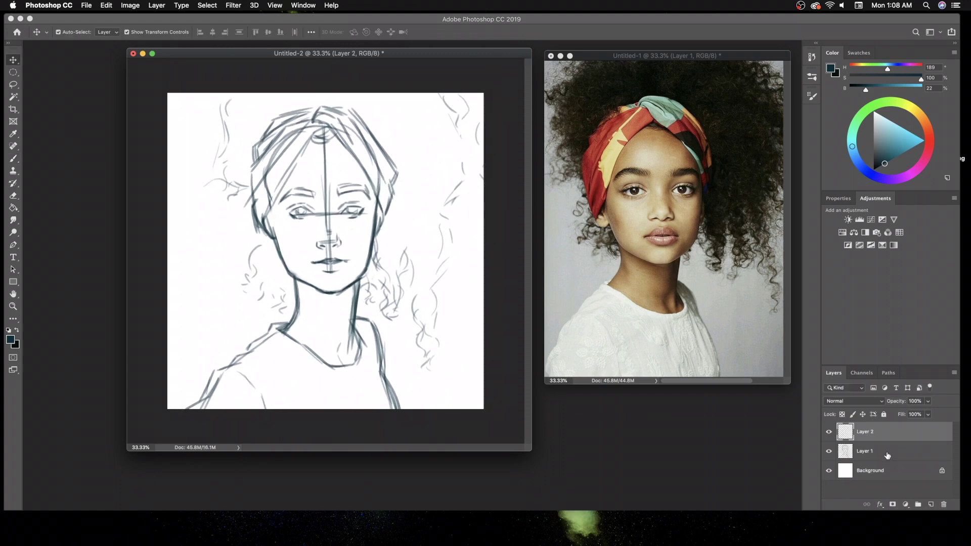
# - Move Layer 2 below the sketch and sample a dark brown from the reference photo
pyautogui.moveTo(864, 440); pyautogui.dragTo(865, 459)
pyautogui.press('b')
pyautogui.rightClick(641, 66)
pyautogui.press('Escape')
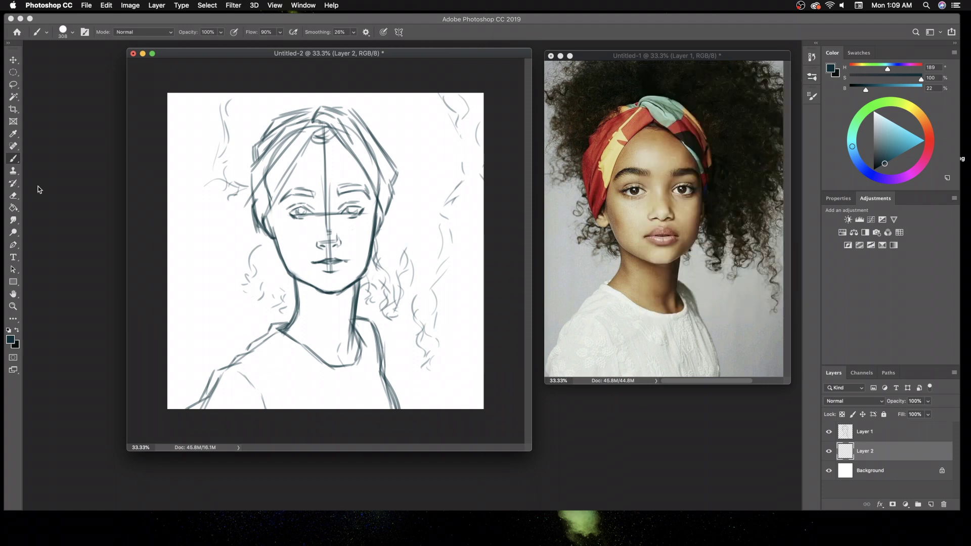
pyautogui.press('i')
pyautogui.click(678, 270)
pyautogui.press('b')
pyautogui.rightClick(678, 269)
pyautogui.scroll(-1, 718, 212)
pyautogui.press('Escape')
# - Paint the dark brown silhouette over the face, neck and chest
pyautogui.moveTo(289, 194); pyautogui.dragTo(358, 354)
pyautogui.hotkey('ctrl', 'z')
pyautogui.moveTo(344, 319)
pyautogui.mouseDown()
pyautogui.moveTo(292, 388)
pyautogui.moveTo(308, 313)
pyautogui.mouseUp()
pyautogui.moveTo(354, 284)
pyautogui.mouseDown()
pyautogui.moveTo(315, 228)
pyautogui.moveTo(294, 127)
pyautogui.mouseUp()
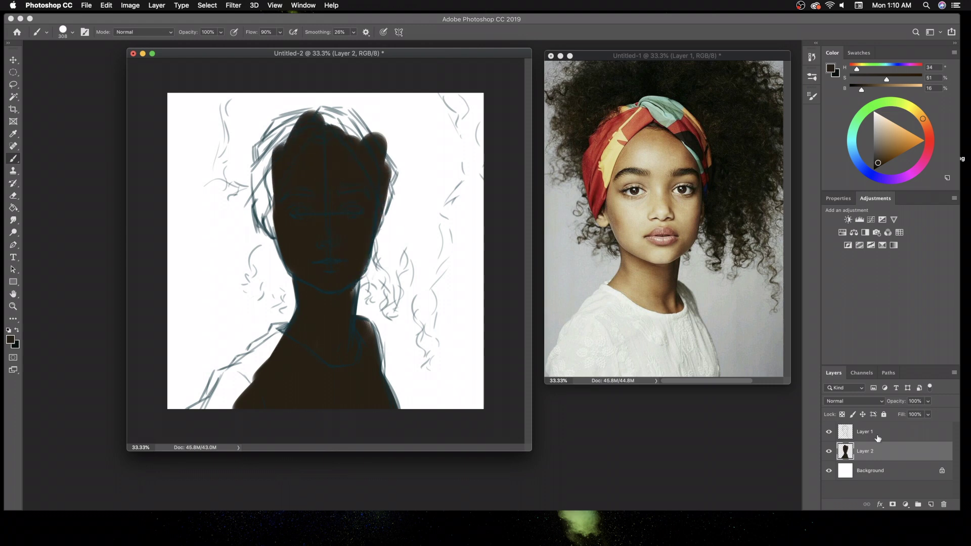
# - Colorize the Layer 1 sketch lines pale blue with Hue/Saturation
pyautogui.click(865, 431)
pyautogui.click(207, 5)
pyautogui.hotkey('ctrl', 'u')
pyautogui.click(895, 221)
pyautogui.moveTo(788, 171); pyautogui.dragTo(816, 171)
pyautogui.press('Return')
pyautogui.click(864, 451)
# - Paint the dark hair mass around the head, plus a long strand right of the face
pyautogui.press('b')
pyautogui.moveTo(354, 101); pyautogui.dragTo(253, 132)
pyautogui.moveTo(228, 96); pyautogui.dragTo(243, 172)
pyautogui.moveTo(268, 228)
pyautogui.mouseDown()
pyautogui.moveTo(222, 400)
pyautogui.moveTo(283, 329)
pyautogui.mouseUp()
pyautogui.moveTo(283, 266)
pyautogui.mouseDown()
pyautogui.moveTo(290, 307)
pyautogui.moveTo(260, 192)
pyautogui.moveTo(223, 151)
pyautogui.mouseUp()
pyautogui.moveTo(354, 107)
pyautogui.mouseDown()
pyautogui.moveTo(445, 167)
pyautogui.moveTo(421, 215)
pyautogui.moveTo(400, 207)
pyautogui.moveTo(384, 304)
pyautogui.moveTo(399, 202)
pyautogui.moveTo(427, 369)
pyautogui.mouseUp()
pyautogui.moveTo(427, 369)
pyautogui.mouseDown()
pyautogui.moveTo(431, 237)
pyautogui.moveTo(478, 152)
pyautogui.mouseUp()
# - Erase excess dark paint around the neck, face and hair edges
pyautogui.press('e')
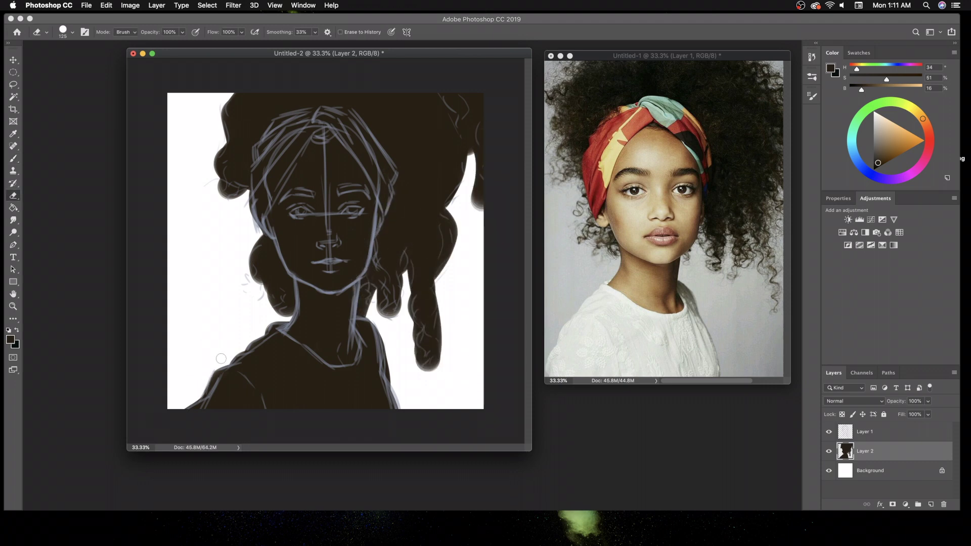
pyautogui.moveTo(364, 301)
pyautogui.mouseDown()
pyautogui.moveTo(362, 318)
pyautogui.moveTo(395, 389)
pyautogui.mouseUp()
pyautogui.moveTo(273, 319)
pyautogui.mouseDown()
pyautogui.moveTo(250, 248)
pyautogui.moveTo(273, 243)
pyautogui.moveTo(285, 310)
pyautogui.moveTo(278, 243)
pyautogui.mouseUp()
pyautogui.moveTo(483, 212)
pyautogui.mouseDown()
pyautogui.moveTo(473, 157)
pyautogui.moveTo(472, 182)
pyautogui.mouseUp()
pyautogui.moveTo(467, 144); pyautogui.dragTo(478, 177)
pyautogui.moveTo(433, 288)
pyautogui.mouseDown()
pyautogui.moveTo(442, 354)
pyautogui.moveTo(424, 380)
pyautogui.moveTo(405, 275)
pyautogui.mouseUp()
pyautogui.moveTo(396, 323); pyautogui.dragTo(374, 283)
pyautogui.moveTo(240, 188); pyautogui.dragTo(249, 202)
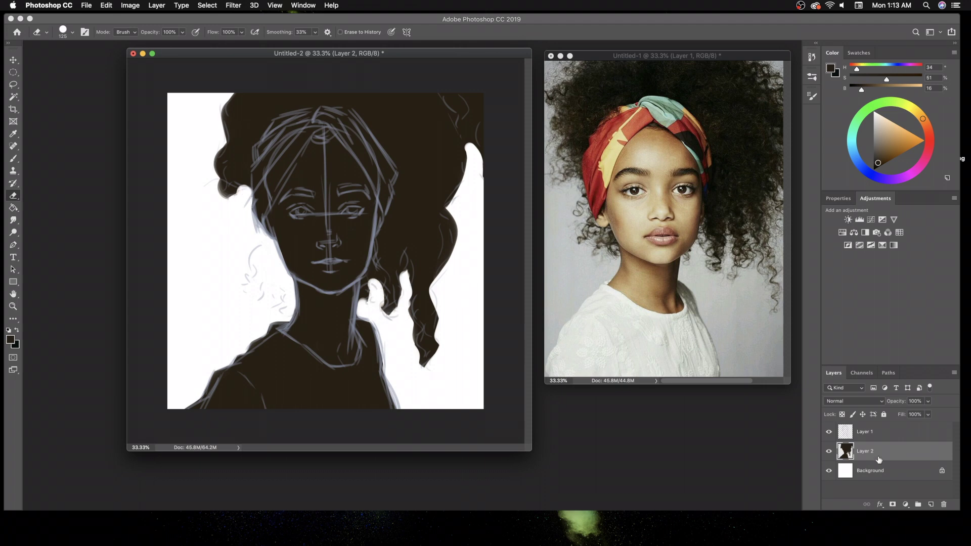
# - Add a new Layer 3 clipped to the silhouette and paint brown neck shading
pyautogui.hotkey('ctrl', 'alt', 'shift', 'n')
pyautogui.hotkey('ctrl', 'alt', 'g')
pyautogui.press('b')
pyautogui.press('[')
pyautogui.press('[')
pyautogui.press('[')
pyautogui.moveTo(303, 290)
pyautogui.mouseDown()
pyautogui.moveTo(349, 303)
pyautogui.moveTo(341, 361)
pyautogui.moveTo(311, 350)
pyautogui.mouseUp()
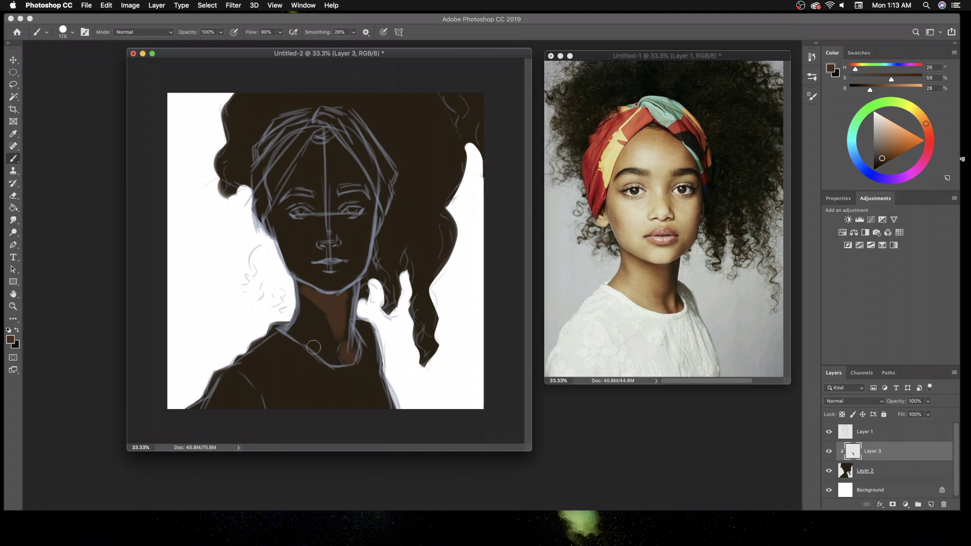
# - Shade the left cheek, right side of the face and forehead brown
pyautogui.press(']')
pyautogui.press(']')
pyautogui.press(']')
pyautogui.moveTo(283, 225); pyautogui.dragTo(288, 252)
pyautogui.moveTo(336, 144); pyautogui.dragTo(363, 248)
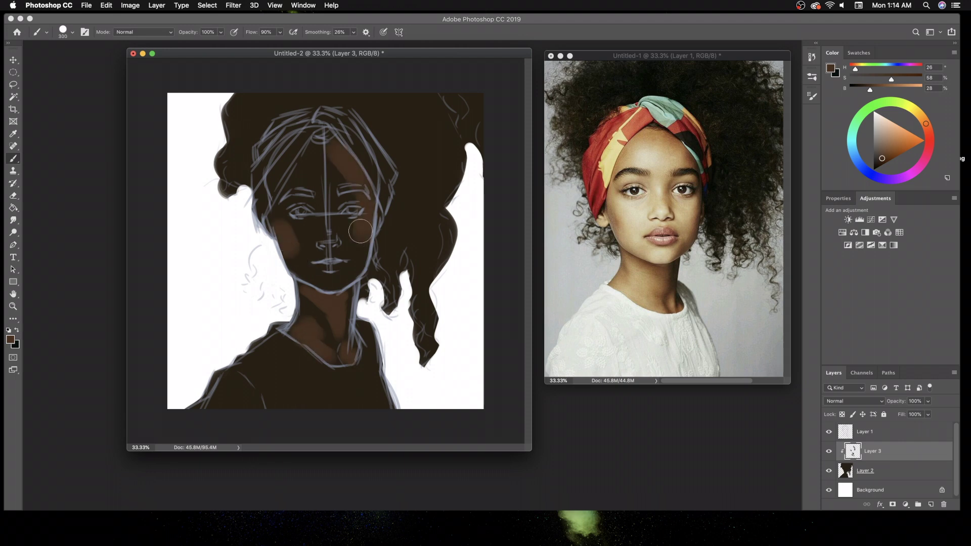
pyautogui.press('[')
pyautogui.press('[')
pyautogui.press('[')
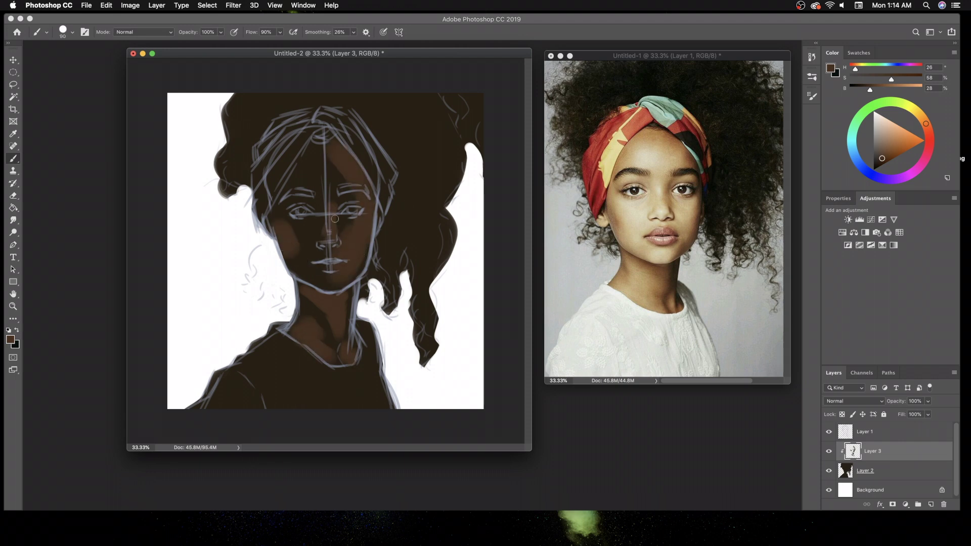
pyautogui.moveTo(298, 167); pyautogui.dragTo(313, 169)
# - Add clipped Layer 4 and paint the shirt area with a sampled grey
pyautogui.hotkey('ctrl', 'shift', 'alt', 'n')
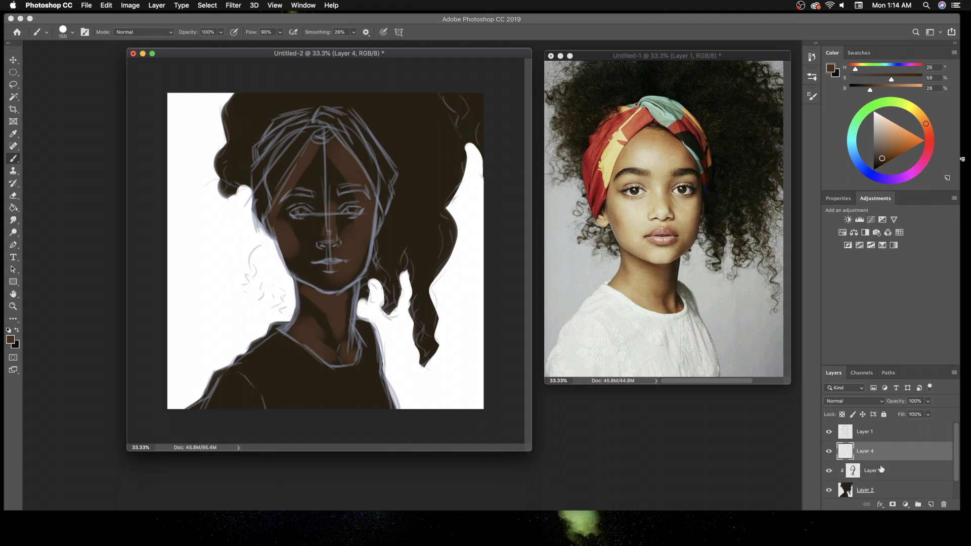
pyautogui.press('i')
pyautogui.click(697, 299)
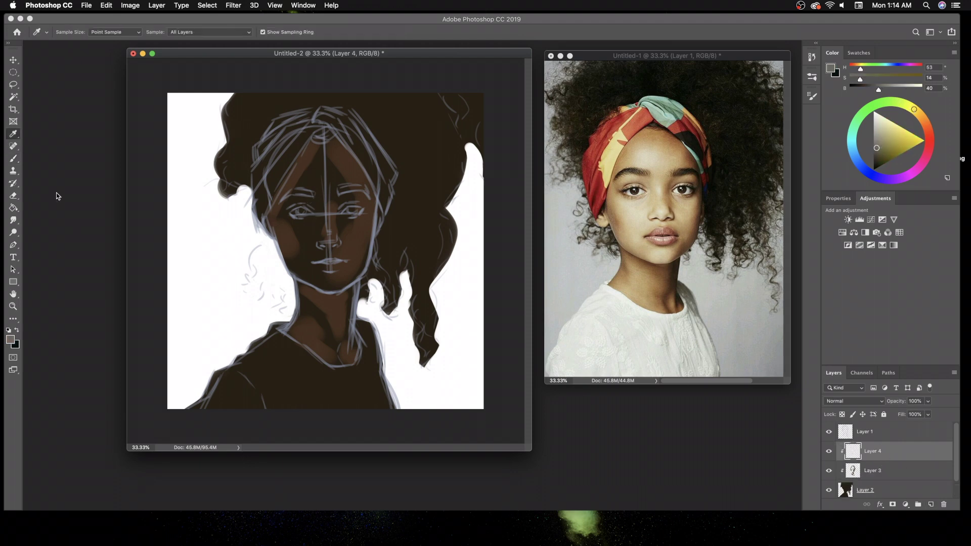
pyautogui.press('b')
pyautogui.moveTo(285, 422)
pyautogui.mouseDown()
pyautogui.moveTo(332, 387)
pyautogui.moveTo(303, 348)
pyautogui.mouseUp()
# - Tint the shirt pale greyish lavender via Hue/Saturation, then add Layer 5
pyautogui.click(207, 5)
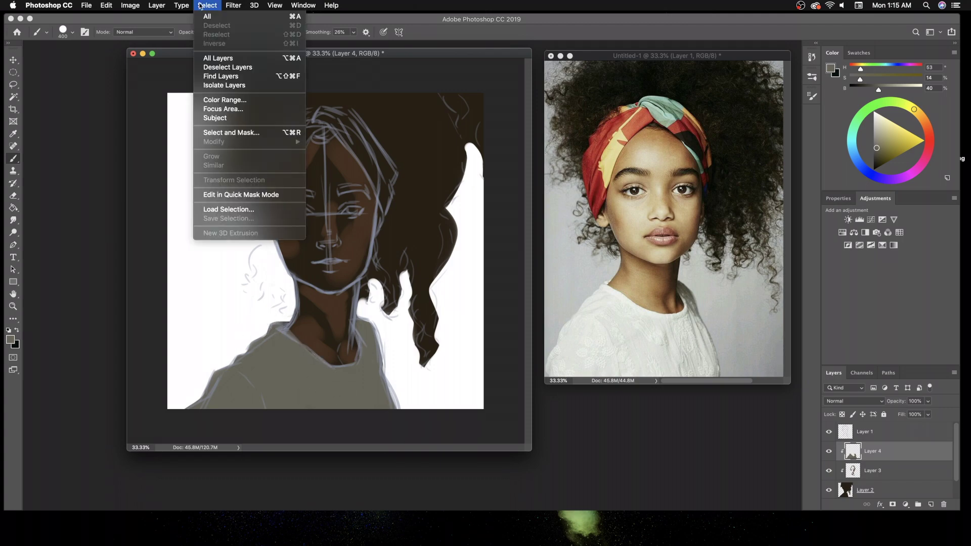
pyautogui.click(263, 82)
pyautogui.moveTo(772, 168)
pyautogui.mouseDown()
pyautogui.moveTo(764, 172)
pyautogui.moveTo(849, 172)
pyautogui.mouseUp()
pyautogui.moveTo(781, 194); pyautogui.dragTo(767, 193)
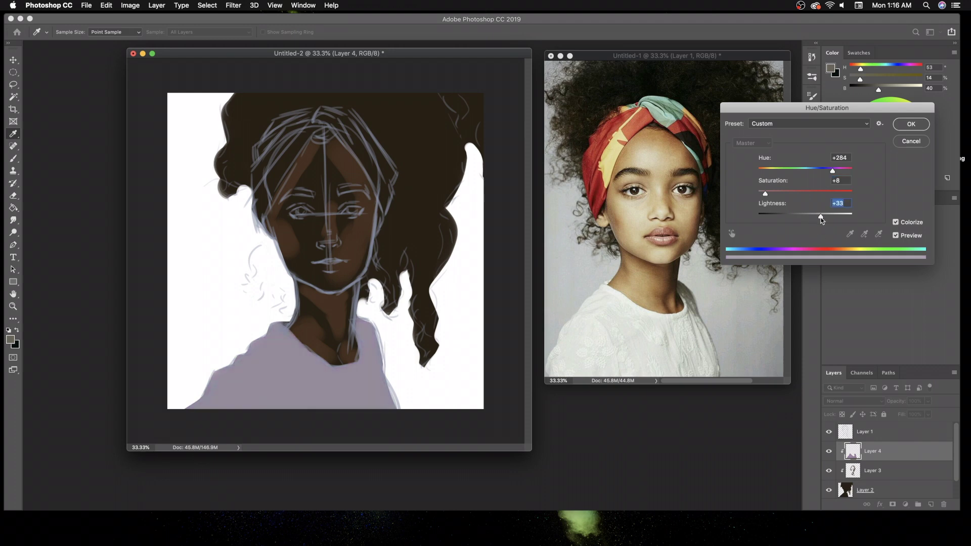
pyautogui.click(910, 124)
pyautogui.click(930, 504)
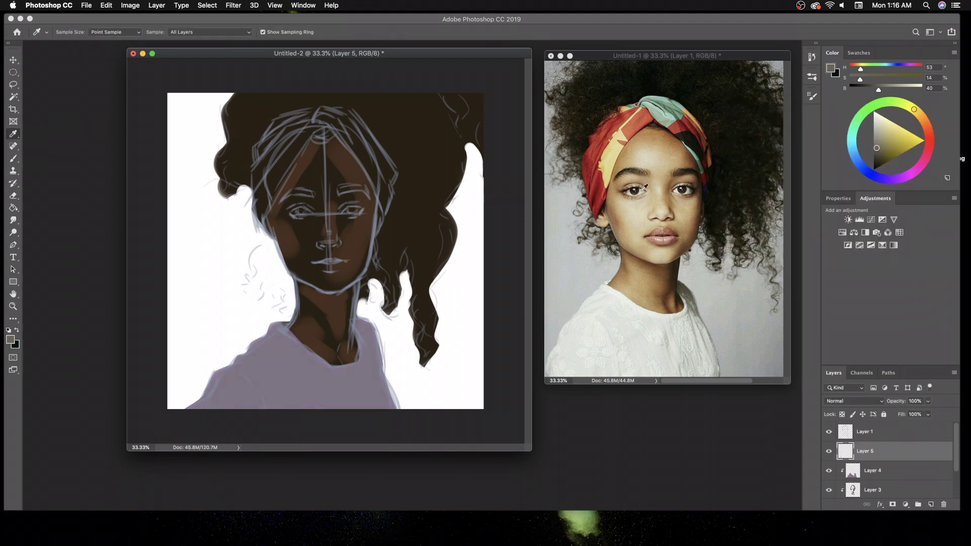
# - Clip Layer 5 and paint the eye white in pale grey-lavender
pyautogui.moveTo(859, 79); pyautogui.dragTo(854, 81)
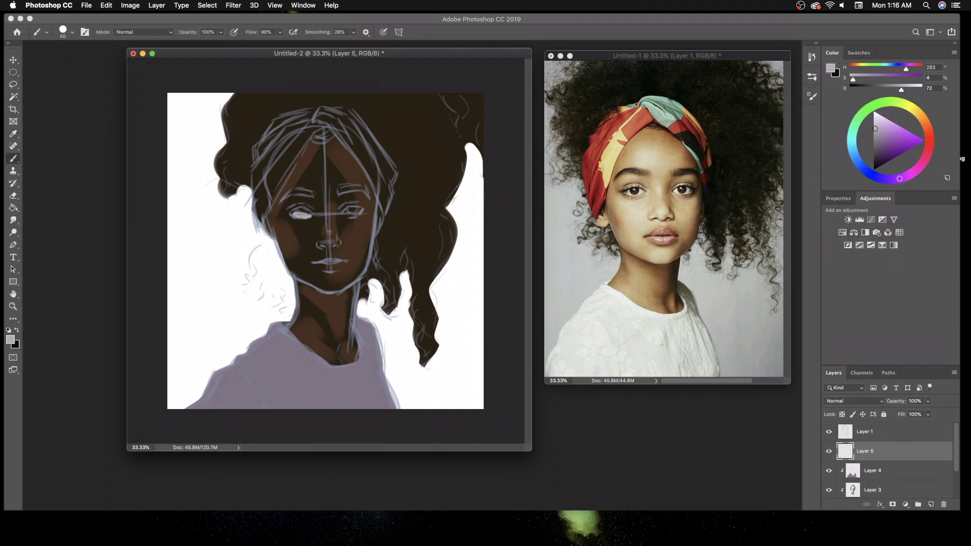
pyautogui.keyDown('alt'); pyautogui.click(864, 460); pyautogui.keyUp('alt')
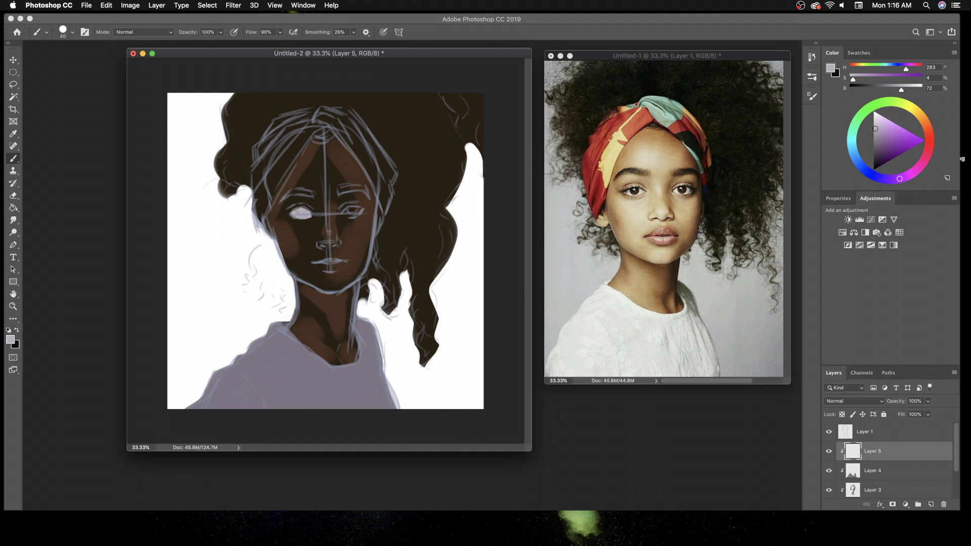
pyautogui.moveTo(346, 212); pyautogui.dragTo(361, 210)
# - Add a clipped layer and paint dark reddish-brown irises in both eyes
pyautogui.click(930, 504)
pyautogui.keyDown('alt'); pyautogui.click(300, 210); pyautogui.keyUp('alt')
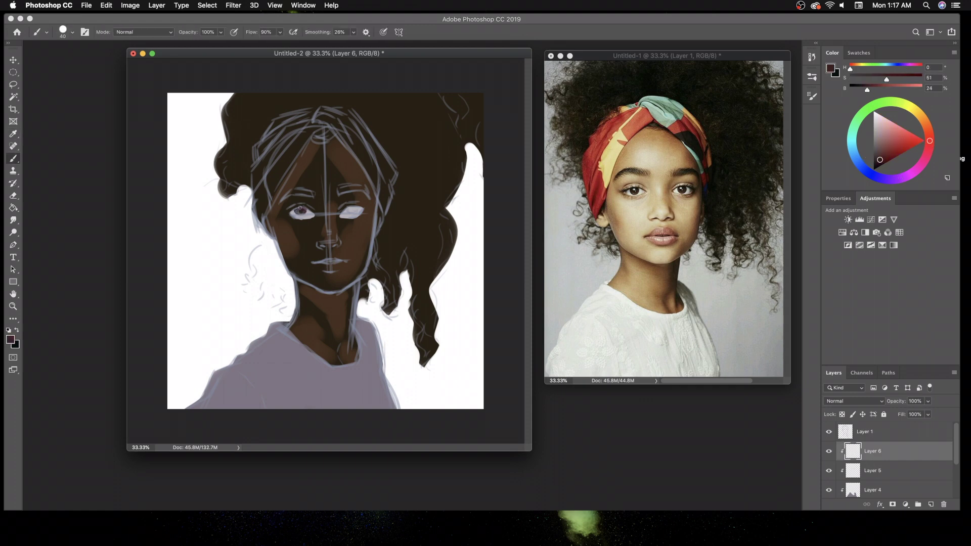
pyautogui.click(859, 431)
pyautogui.hotkey('alt', 'shift', 'BackSpace')
pyautogui.click(872, 451)
pyautogui.click(350, 211)
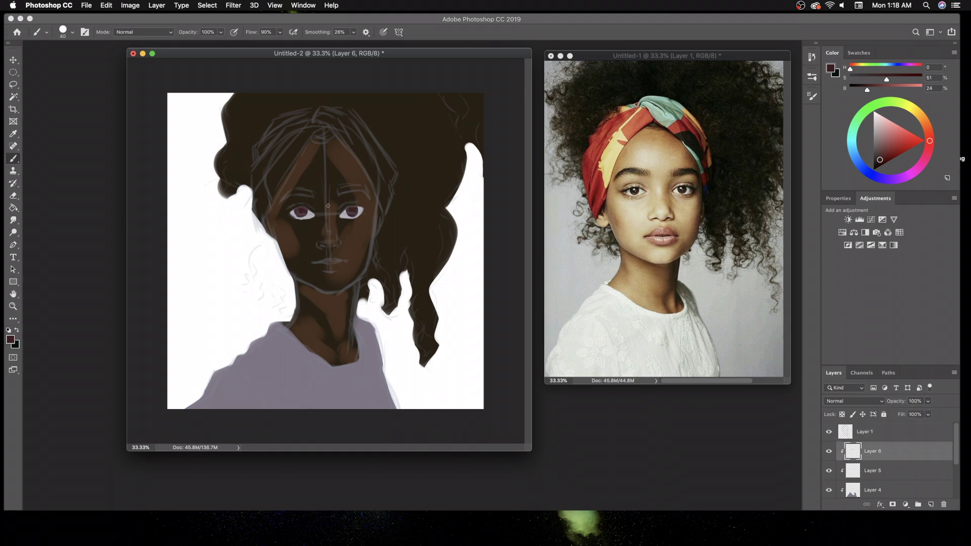
# - Trim part of the right iris with a size-60 eraser
pyautogui.click(16, 196)
pyautogui.press('[')
pyautogui.press('[')
pyautogui.press('[')
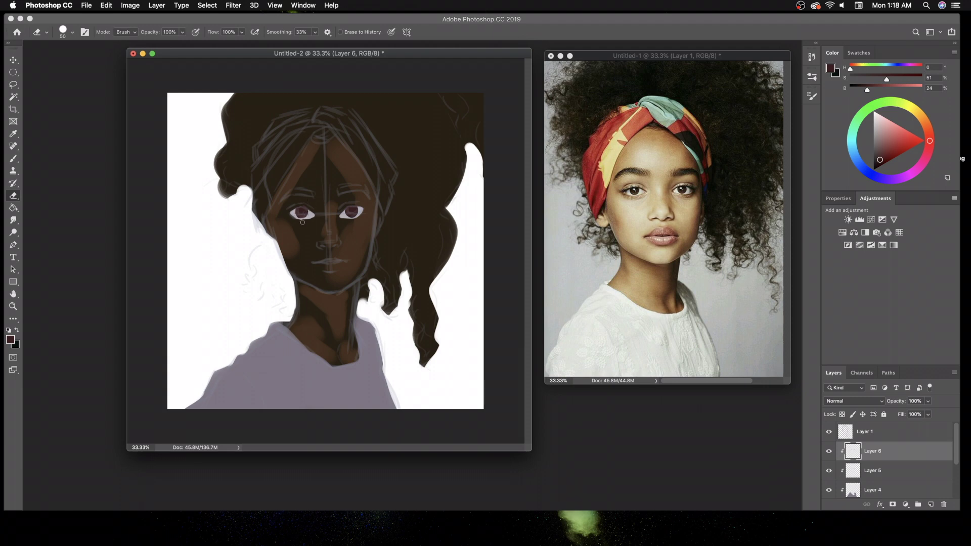
pyautogui.moveTo(360, 218); pyautogui.dragTo(363, 212)
pyautogui.click(11, 160)
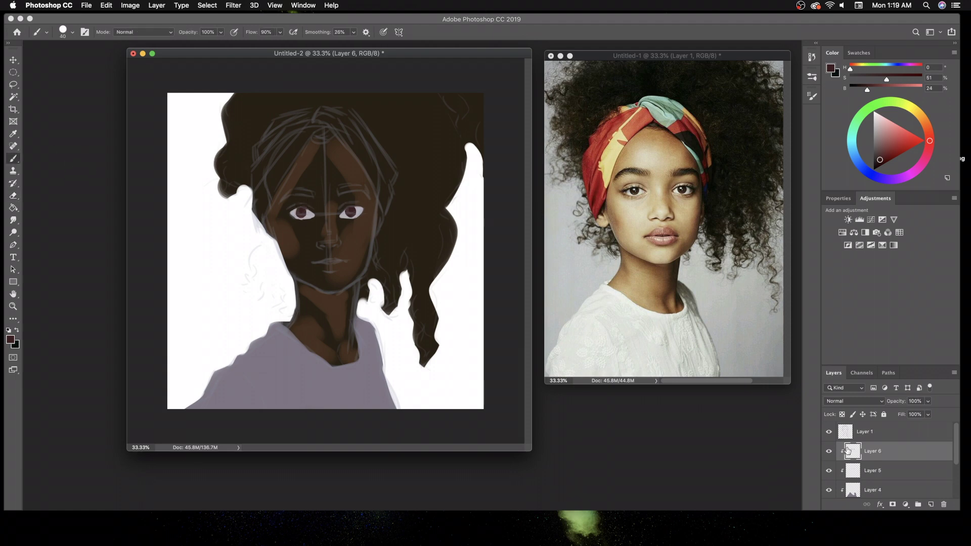
# - Add a new skin-tone layer beneath Layer 4 and sample a skin colour from the reference
pyautogui.click(931, 504)
pyautogui.moveTo(872, 451); pyautogui.dragTo(859, 480)
pyautogui.press('i')
pyautogui.click(630, 160)
# - Paint a saturation-54 skin tone over the cheeks, brow and neck with a 175 brush
pyautogui.press('b')
pyautogui.click(889, 79)
pyautogui.press(']')
pyautogui.press(']')
pyautogui.press(']')
pyautogui.moveTo(311, 163); pyautogui.dragTo(283, 218)
pyautogui.moveTo(339, 175); pyautogui.dragTo(361, 215)
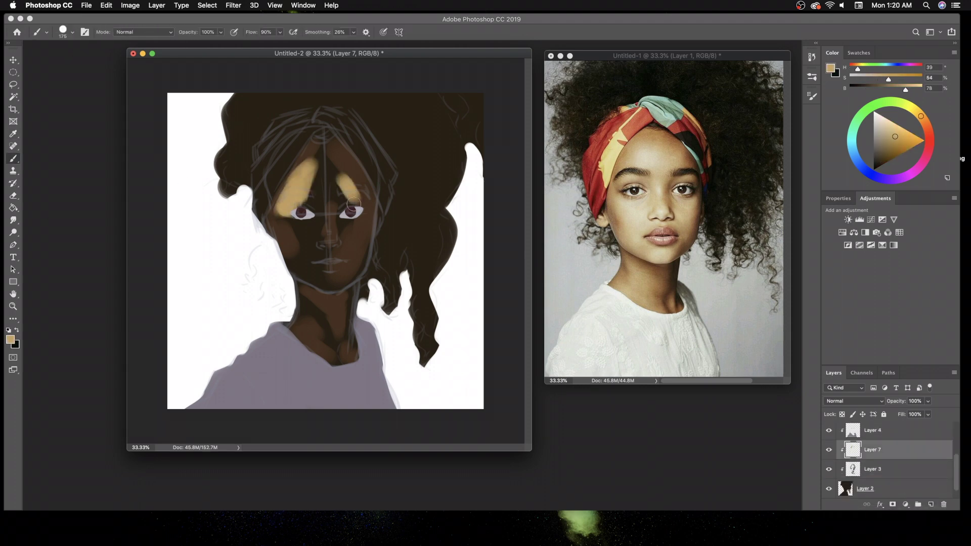
pyautogui.moveTo(283, 212); pyautogui.dragTo(306, 251)
pyautogui.moveTo(311, 299)
pyautogui.mouseDown()
pyautogui.moveTo(337, 361)
pyautogui.moveTo(351, 344)
pyautogui.moveTo(316, 309)
pyautogui.moveTo(304, 223)
pyautogui.moveTo(345, 249)
pyautogui.mouseUp()
# - With a 90 brush, add light beige highlights to forehead, nose bridge, chin and cheeks
pyautogui.press('[')
pyautogui.press('[')
pyautogui.press('[')
pyautogui.keyDown('alt'); pyautogui.click(317, 167); pyautogui.keyUp('alt')
pyautogui.moveTo(318, 149)
pyautogui.mouseDown()
pyautogui.moveTo(361, 202)
pyautogui.moveTo(293, 177)
pyautogui.mouseUp()
pyautogui.moveTo(324, 217)
pyautogui.mouseDown()
pyautogui.moveTo(326, 167)
pyautogui.moveTo(331, 187)
pyautogui.mouseUp()
pyautogui.moveTo(323, 263); pyautogui.dragTo(329, 250)
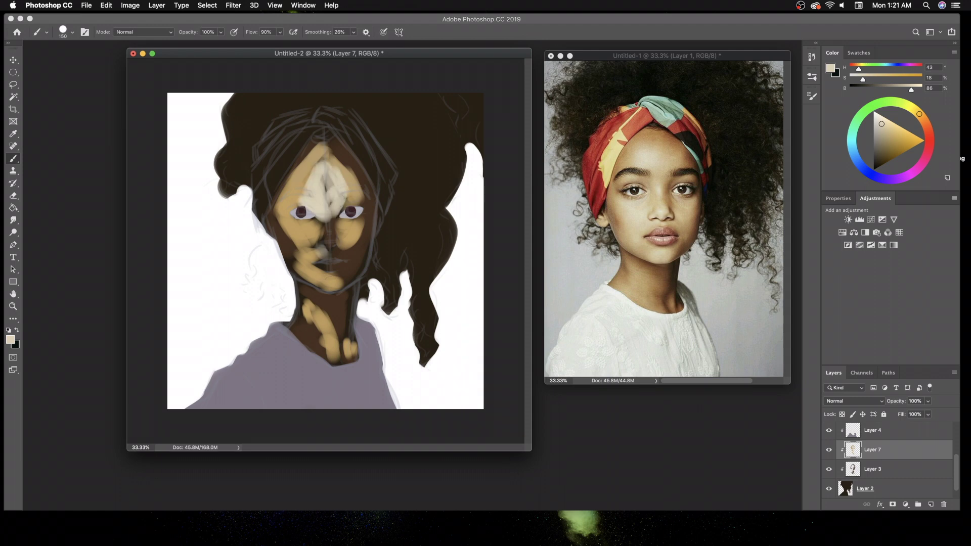
pyautogui.moveTo(326, 286); pyautogui.dragTo(336, 278)
pyautogui.moveTo(293, 230)
pyautogui.mouseDown()
pyautogui.moveTo(314, 227)
pyautogui.moveTo(296, 243)
pyautogui.mouseUp()
pyautogui.moveTo(357, 222); pyautogui.dragTo(349, 247)
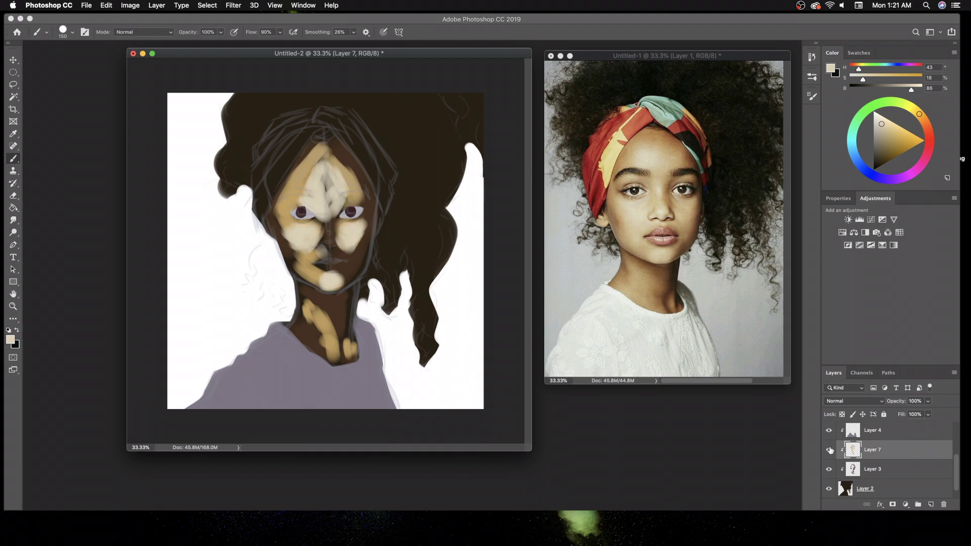
# - Merge the skin layer down and paint orange-brown shading on the right cheek
pyautogui.click(953, 373)
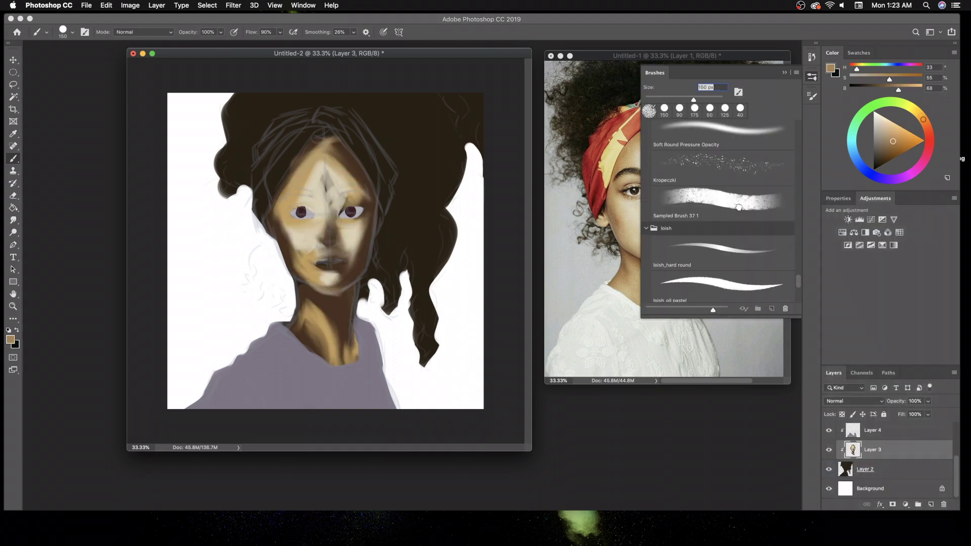
pyautogui.moveTo(923, 119); pyautogui.dragTo(925, 124)
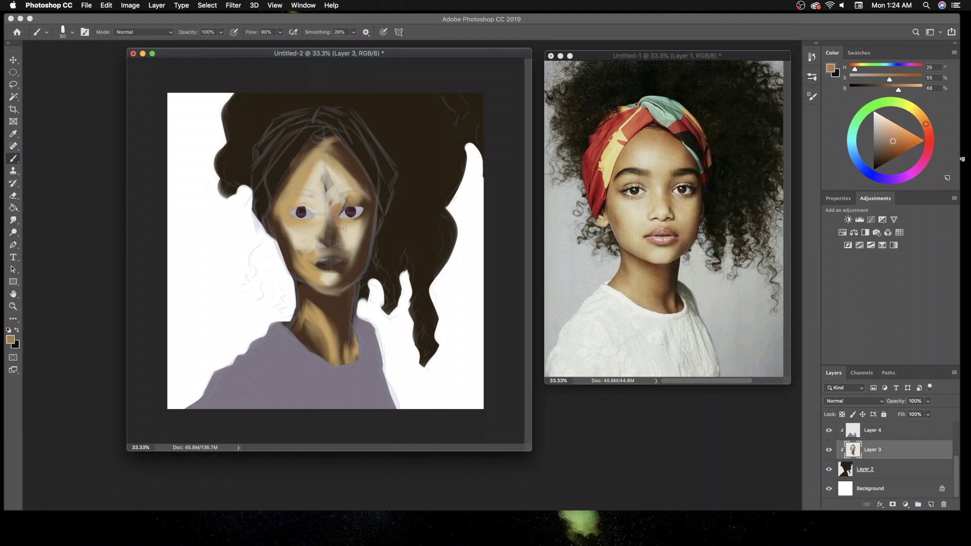
pyautogui.press(']')
pyautogui.press(']')
pyautogui.press(']')
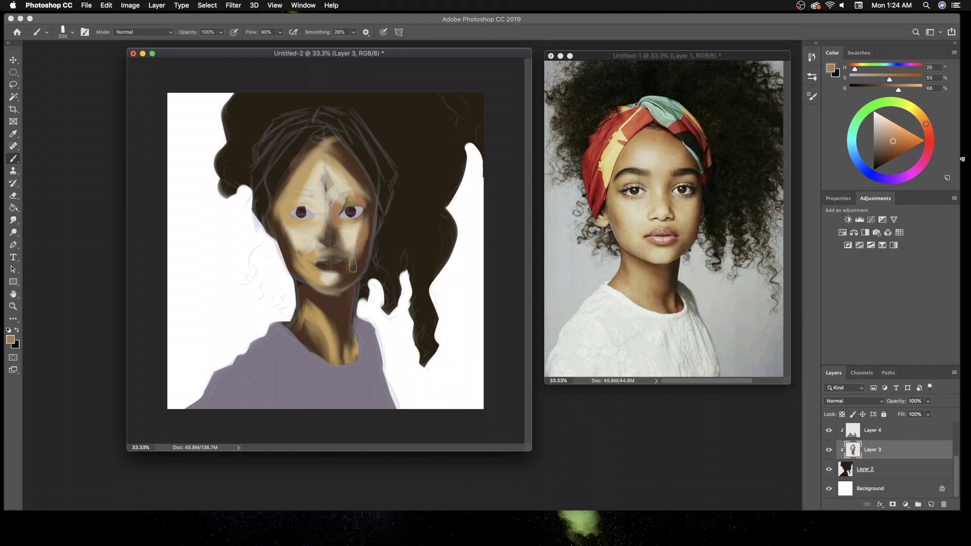
pyautogui.moveTo(360, 222)
pyautogui.mouseDown()
pyautogui.moveTo(354, 263)
pyautogui.moveTo(318, 310)
pyautogui.moveTo(329, 304)
pyautogui.moveTo(331, 333)
pyautogui.moveTo(318, 336)
pyautogui.mouseUp()
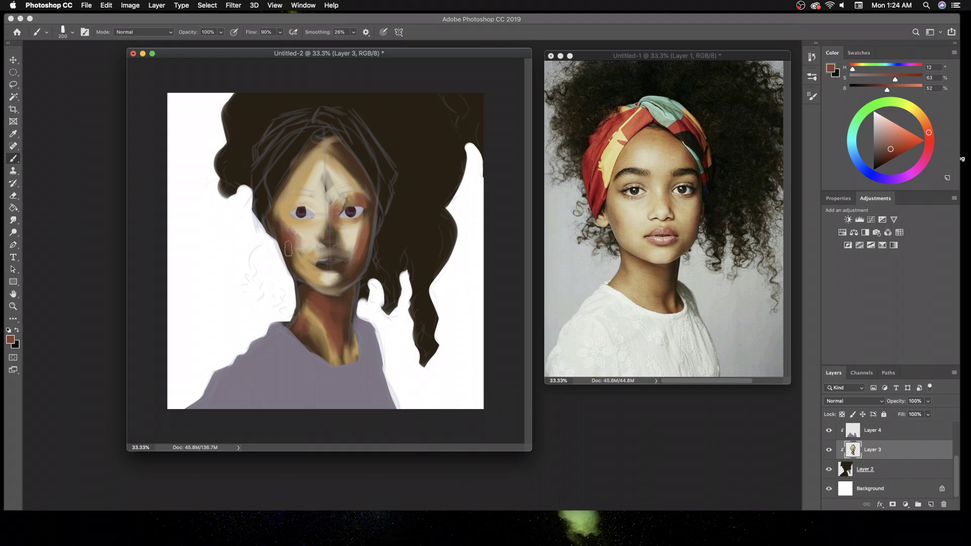
# - Shade the face, chin and neck with a darker reddish-brown using a 300 brush
pyautogui.keyDown('alt'); pyautogui.click(351, 240); pyautogui.keyUp('alt')
pyautogui.keyDown('alt'); pyautogui.click(314, 227); pyautogui.keyUp('alt')
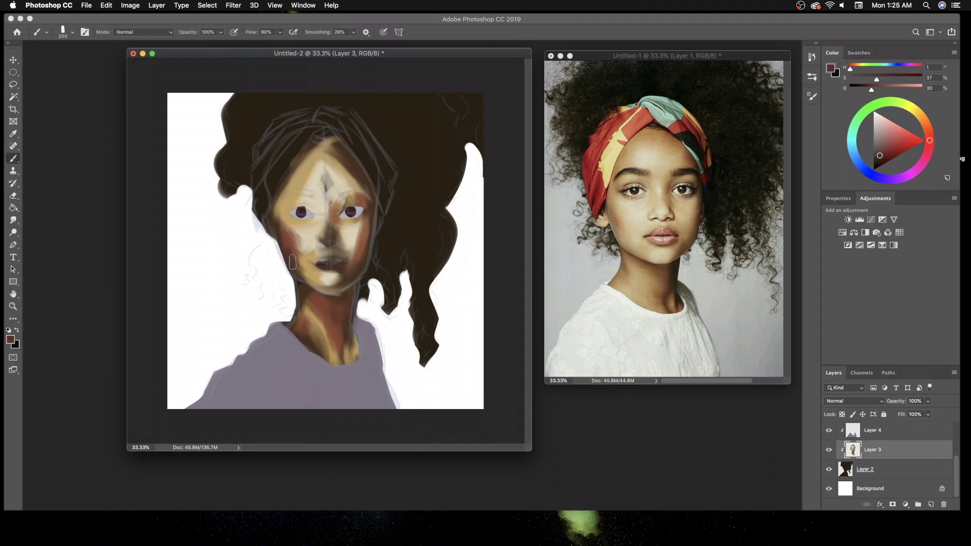
pyautogui.moveTo(328, 262); pyautogui.dragTo(303, 293)
pyautogui.moveTo(283, 192); pyautogui.dragTo(366, 252)
pyautogui.moveTo(284, 152)
pyautogui.mouseDown()
pyautogui.moveTo(350, 205)
pyautogui.moveTo(333, 228)
pyautogui.mouseUp()
pyautogui.moveTo(347, 274); pyautogui.dragTo(329, 276)
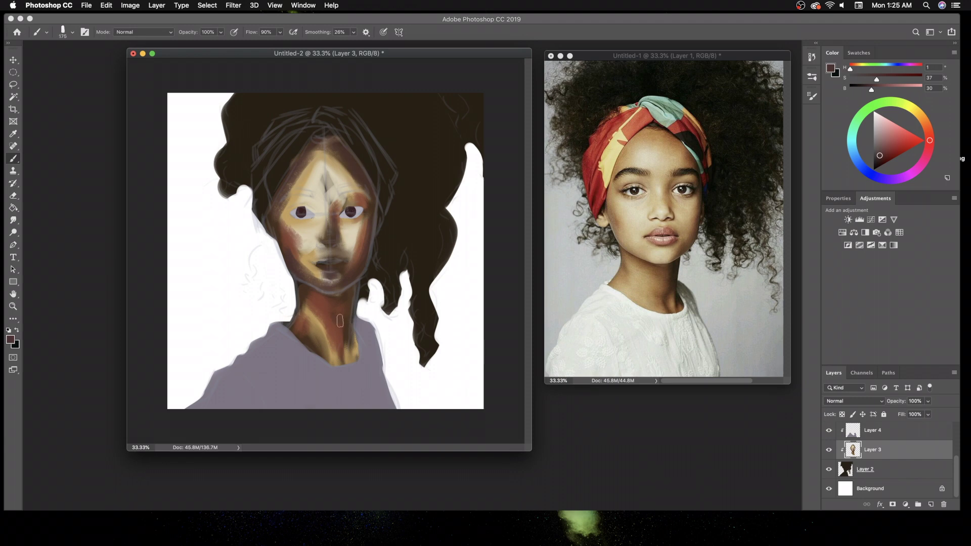
pyautogui.press(']')
pyautogui.press(']')
pyautogui.press(']')
pyautogui.moveTo(359, 352); pyautogui.dragTo(353, 336)
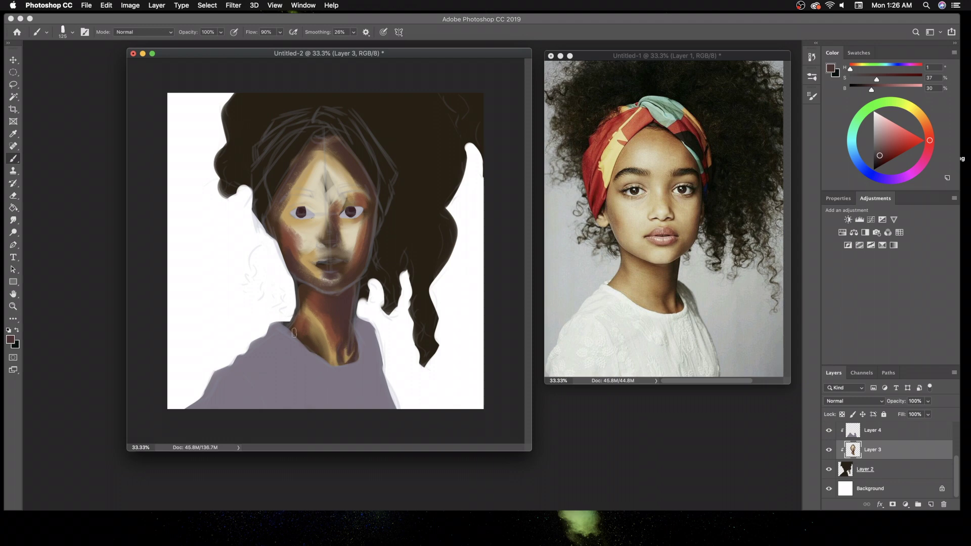
# - Sample a face tan and repaint the cheeks, nose, mouth, chin, neck and forehead
pyautogui.press('i')
pyautogui.moveTo(356, 235); pyautogui.dragTo(356, 180)
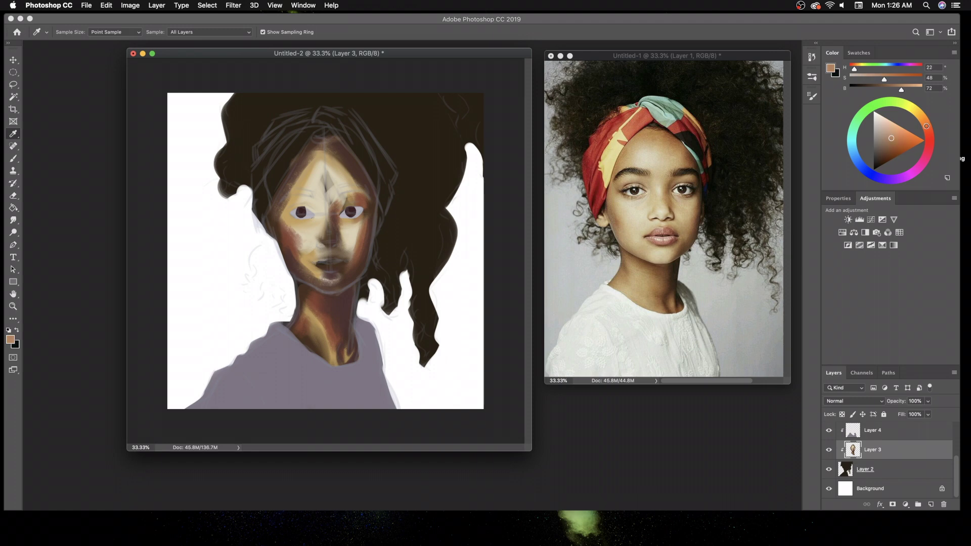
pyautogui.press('b')
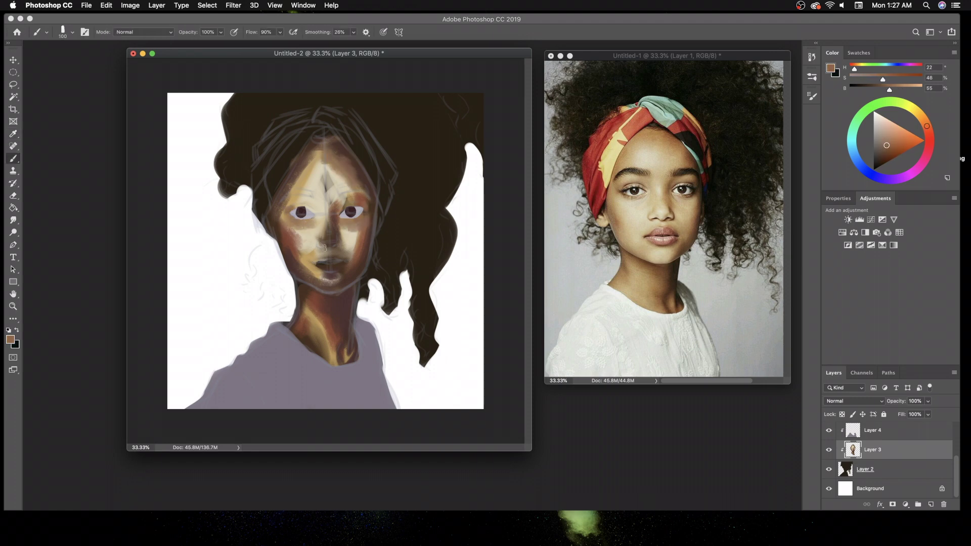
pyautogui.moveTo(326, 279)
pyautogui.mouseDown()
pyautogui.moveTo(296, 261)
pyautogui.moveTo(291, 268)
pyautogui.mouseUp()
pyautogui.moveTo(349, 275)
pyautogui.mouseDown()
pyautogui.moveTo(348, 238)
pyautogui.moveTo(304, 231)
pyautogui.moveTo(316, 255)
pyautogui.mouseUp()
pyautogui.moveTo(321, 313); pyautogui.dragTo(334, 354)
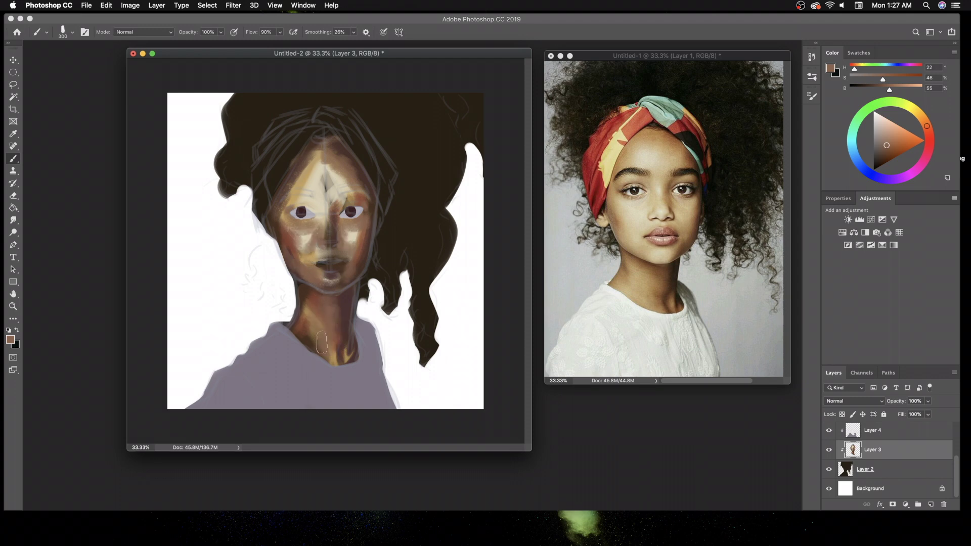
pyautogui.moveTo(293, 200); pyautogui.dragTo(324, 154)
# - Set the brush to 175 and pick a muted reddish-brown after sampling a lighter skin tone
pyautogui.press('[')
pyautogui.press('[')
pyautogui.press('[')
pyautogui.scroll(3, 860, 455)
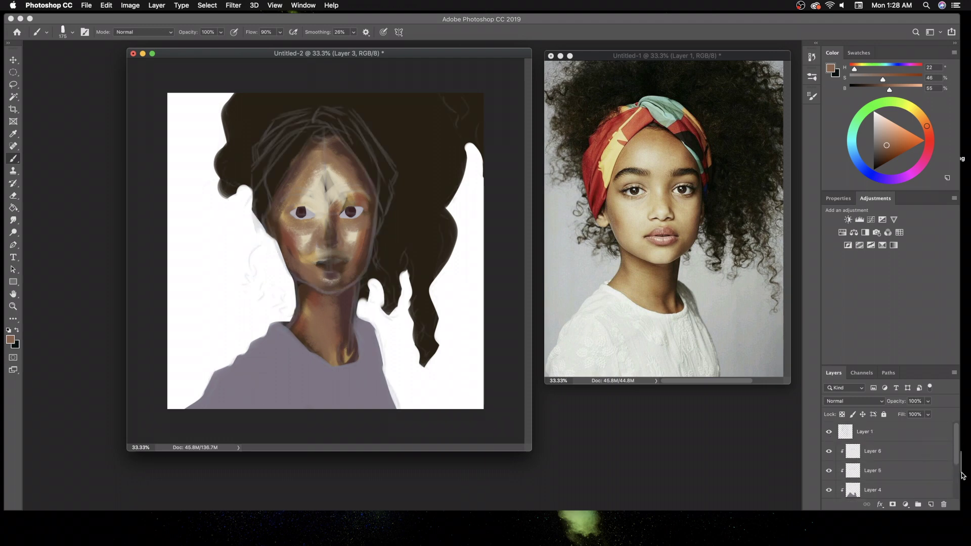
pyautogui.scroll(-3, 860, 455)
pyautogui.press('i')
pyautogui.click(643, 176)
pyautogui.moveTo(926, 124)
pyautogui.mouseDown()
pyautogui.moveTo(929, 134)
pyautogui.moveTo(883, 145)
pyautogui.mouseUp()
pyautogui.press('b')
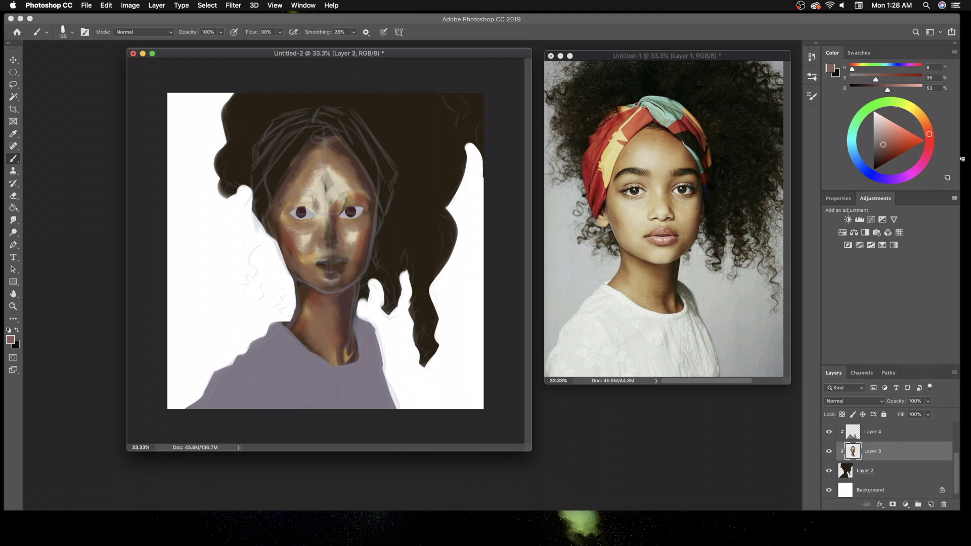
# - Sample a dark purple-brown, darken it slightly, and paint a shadow down the neck
pyautogui.press('i')
pyautogui.click(314, 291)
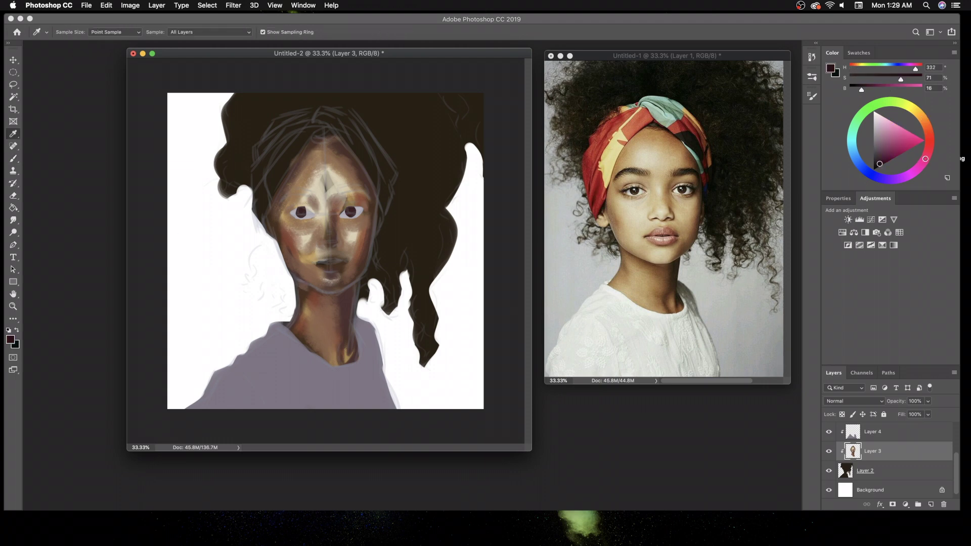
pyautogui.press('b')
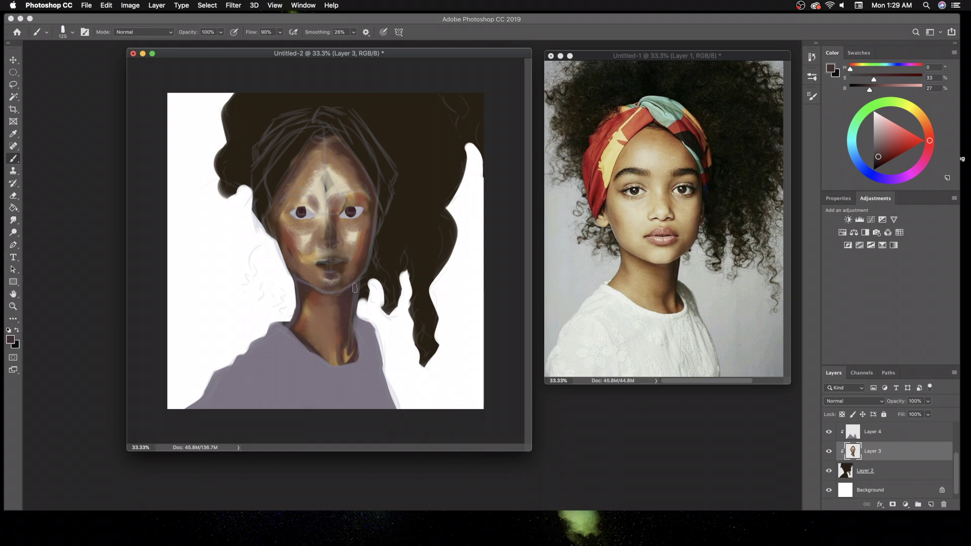
pyautogui.click(876, 159)
pyautogui.moveTo(348, 296); pyautogui.dragTo(345, 337)
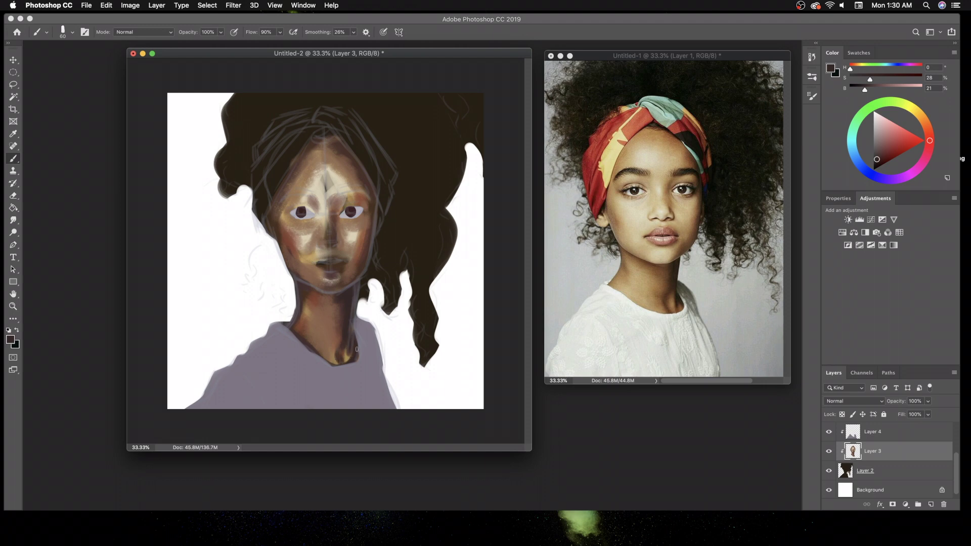
pyautogui.press(']')
pyautogui.press(']')
pyautogui.press(']')
# - Sample tans and browns from the neck and lighten the neck between jaw and collar
pyautogui.keyDown('alt'); pyautogui.click(322, 320); pyautogui.keyUp('alt')
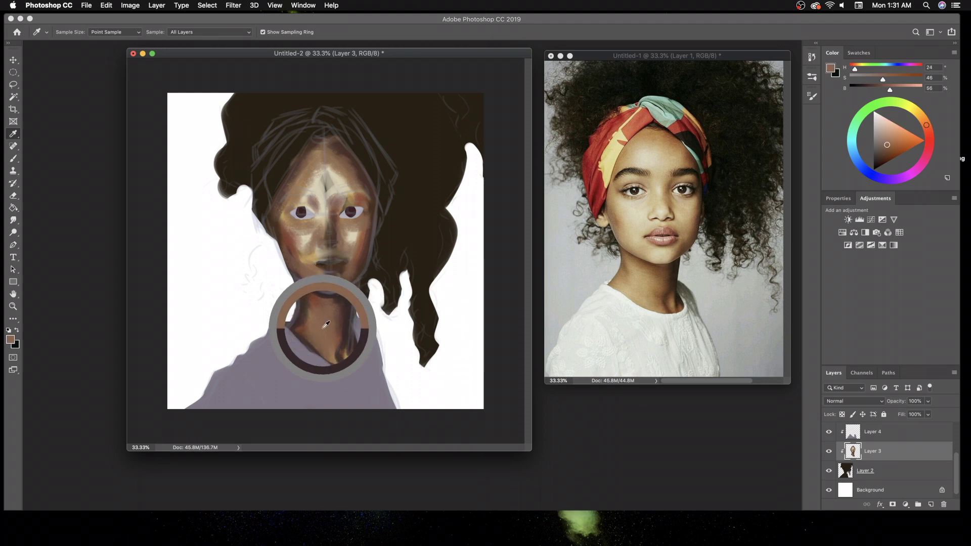
pyautogui.press(']')
pyautogui.press(']')
pyautogui.moveTo(322, 318); pyautogui.dragTo(342, 357)
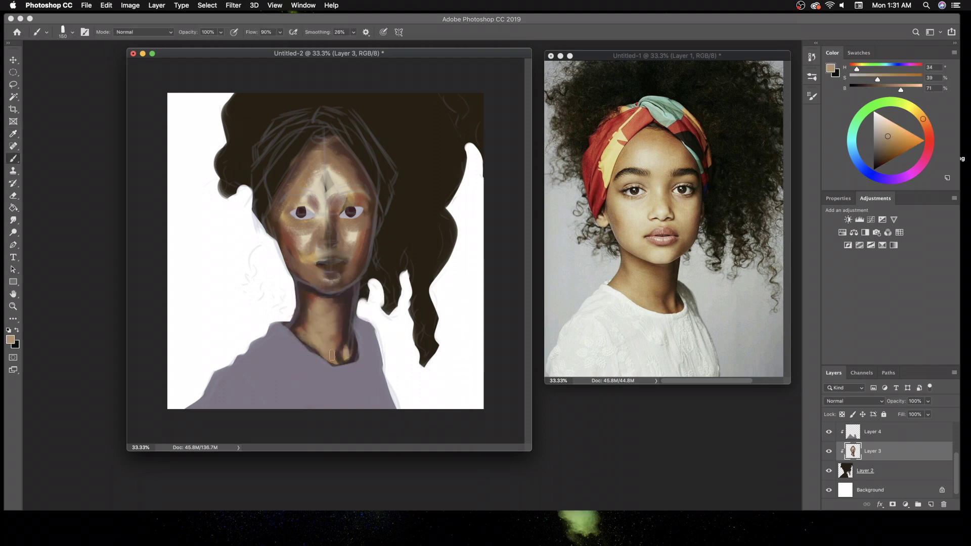
pyautogui.keyDown('alt'); pyautogui.click(332, 304); pyautogui.keyUp('alt')
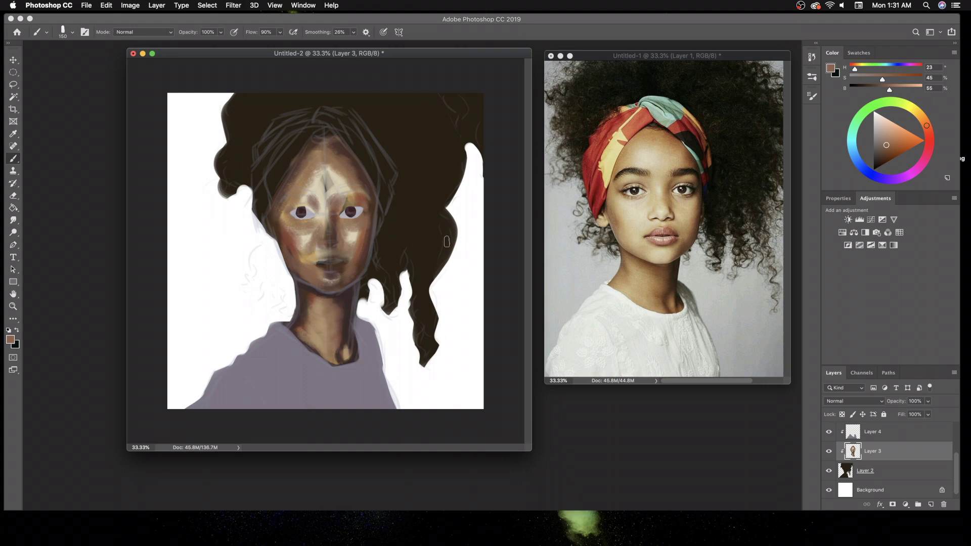
pyautogui.keyDown('alt'); pyautogui.click(320, 341); pyautogui.keyUp('alt')
pyautogui.moveTo(321, 341); pyautogui.dragTo(336, 321)
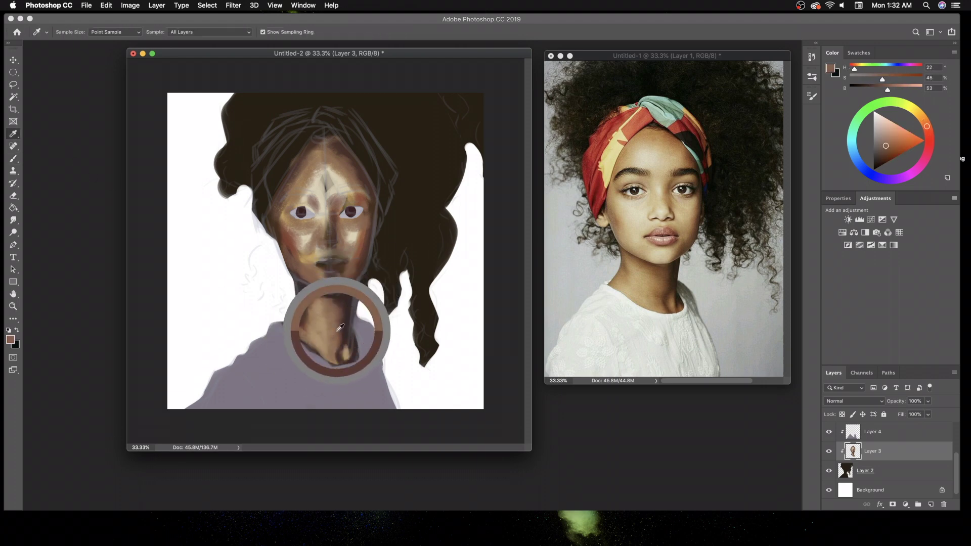
pyautogui.keyDown('alt'); pyautogui.click(342, 307); pyautogui.keyUp('alt')
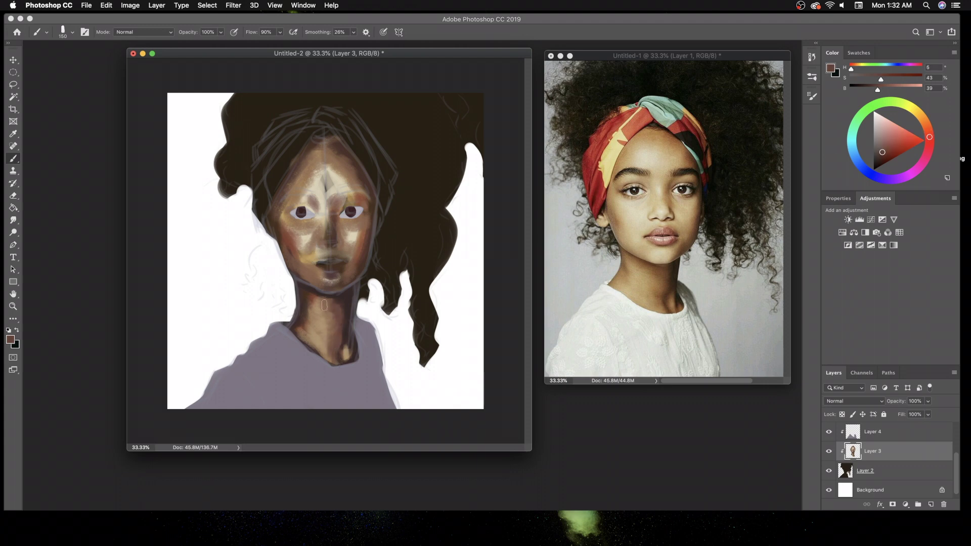
pyautogui.keyDown('alt'); pyautogui.click(336, 320); pyautogui.keyUp('alt')
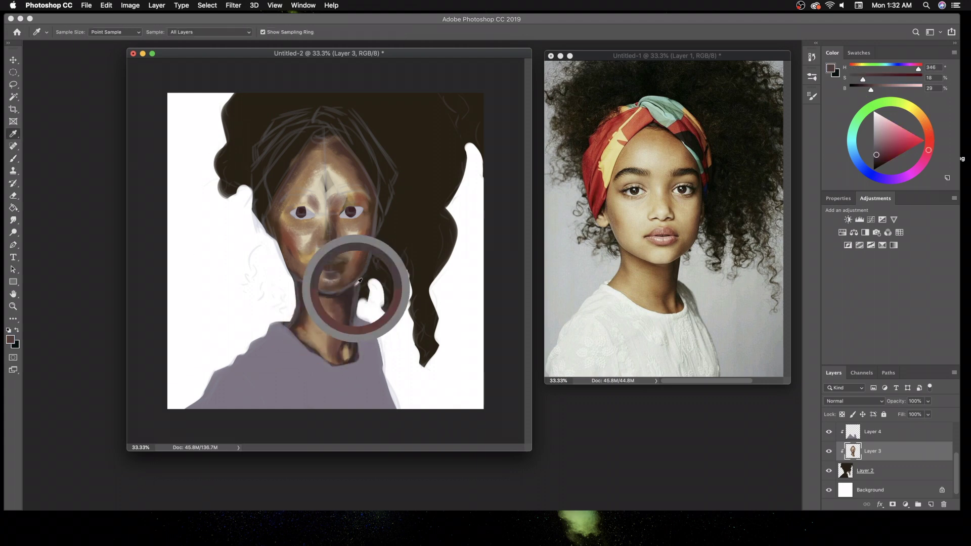
pyautogui.moveTo(343, 321); pyautogui.dragTo(322, 314)
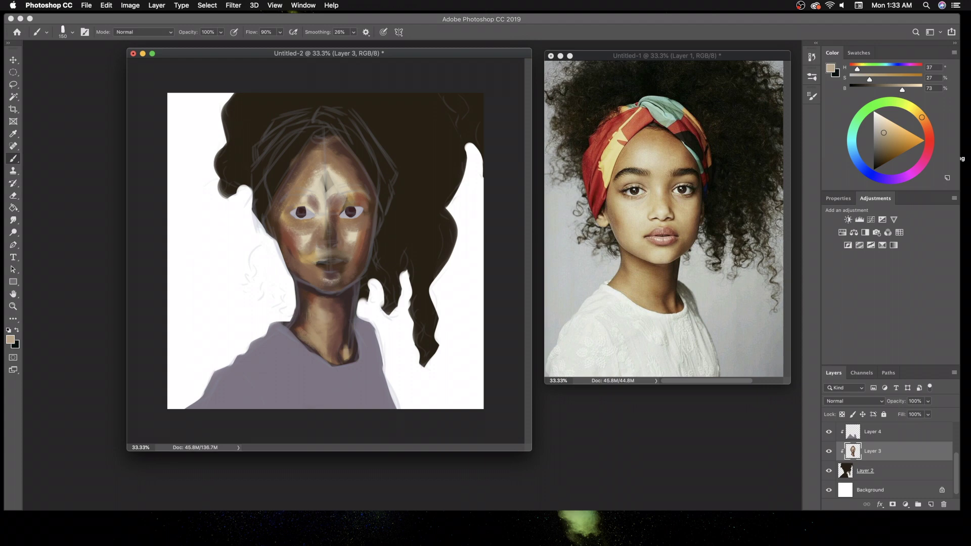
pyautogui.keyDown('alt'); pyautogui.click(376, 295); pyautogui.keyUp('alt')
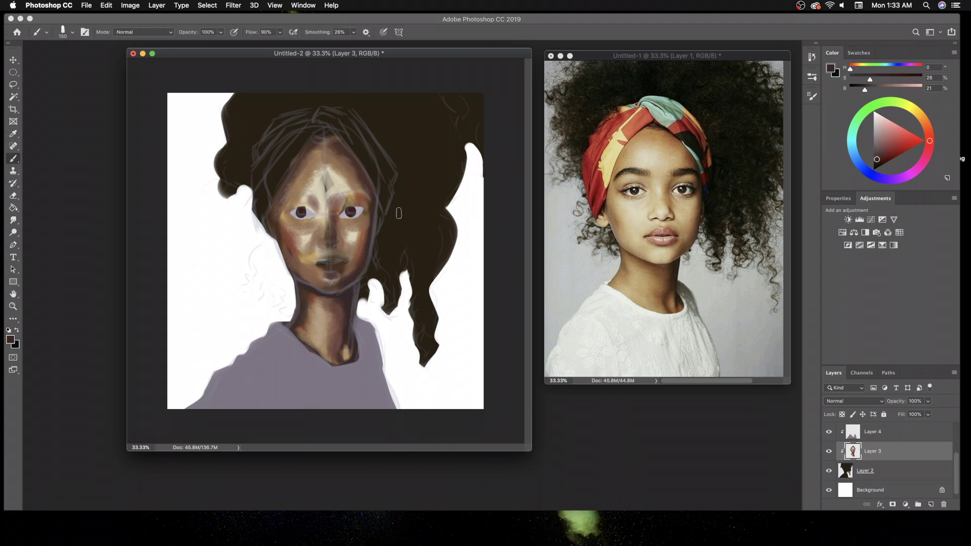
# - Sample red-browns from the reference photo and paint a dark shadow stroke by the chin
pyautogui.press('alt')
pyautogui.keyDown('alt'); pyautogui.click(696, 190); pyautogui.keyUp('alt')
pyautogui.moveTo(696, 189); pyautogui.dragTo(352, 217)
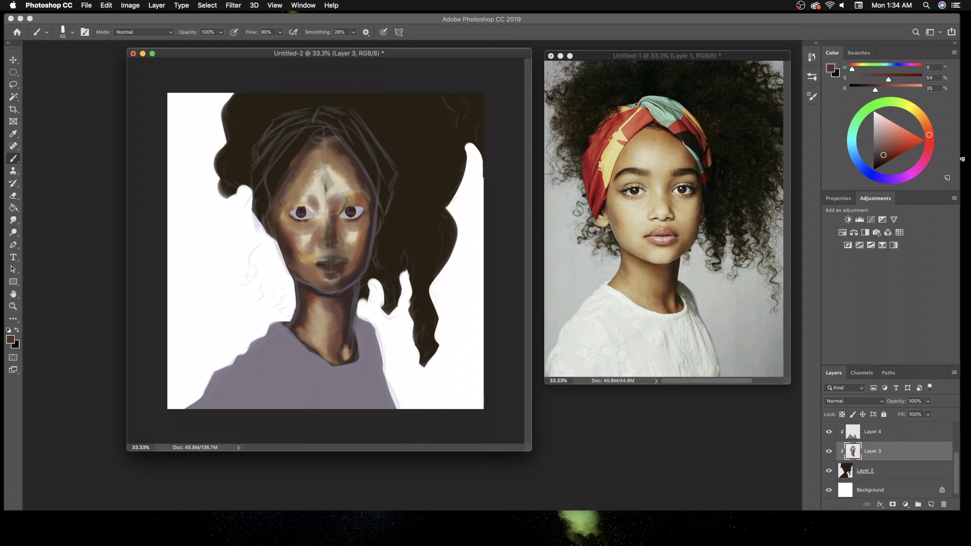
pyautogui.moveTo(622, 238); pyautogui.dragTo(627, 242)
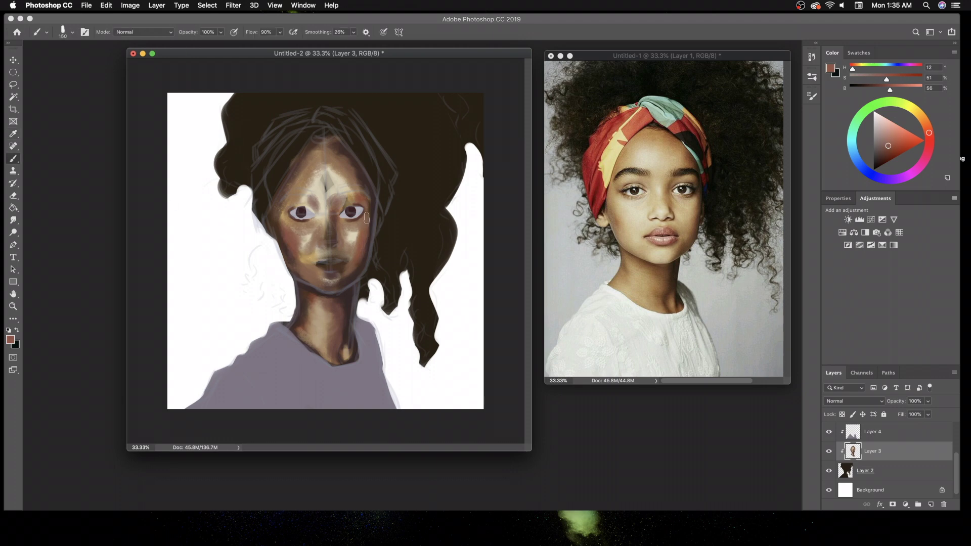
pyautogui.moveTo(318, 295); pyautogui.dragTo(313, 322)
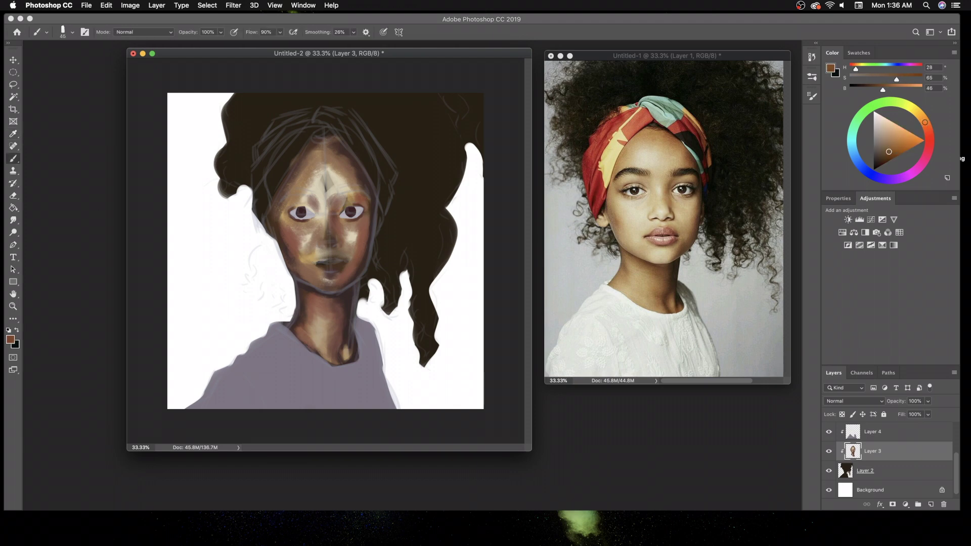
pyautogui.scroll(3, 867, 437)
pyautogui.click(829, 432)
# - Lighten the nose bridge, forehead V and chin with a light tan
pyautogui.click(829, 431)
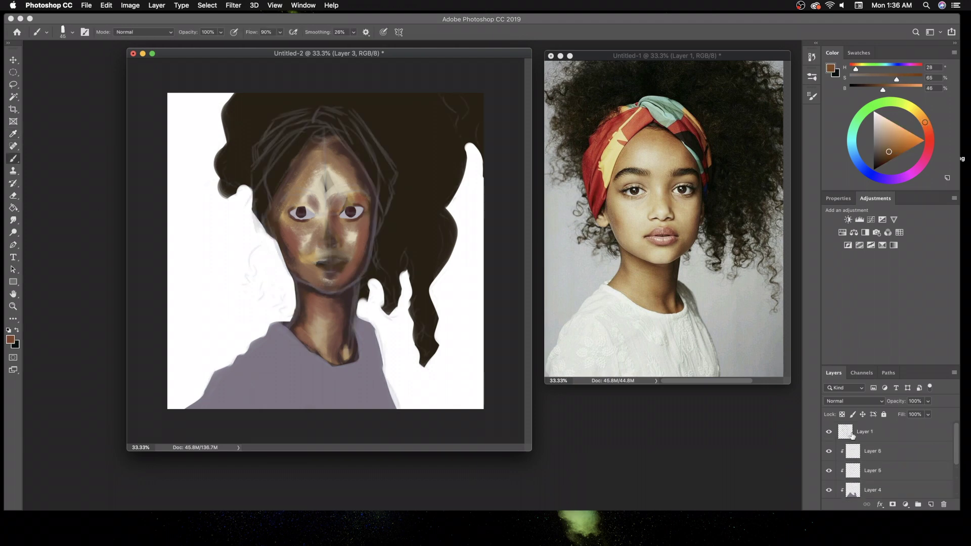
pyautogui.scroll(-2, 859, 455)
pyautogui.press('i')
pyautogui.click(884, 134)
pyautogui.click(887, 127)
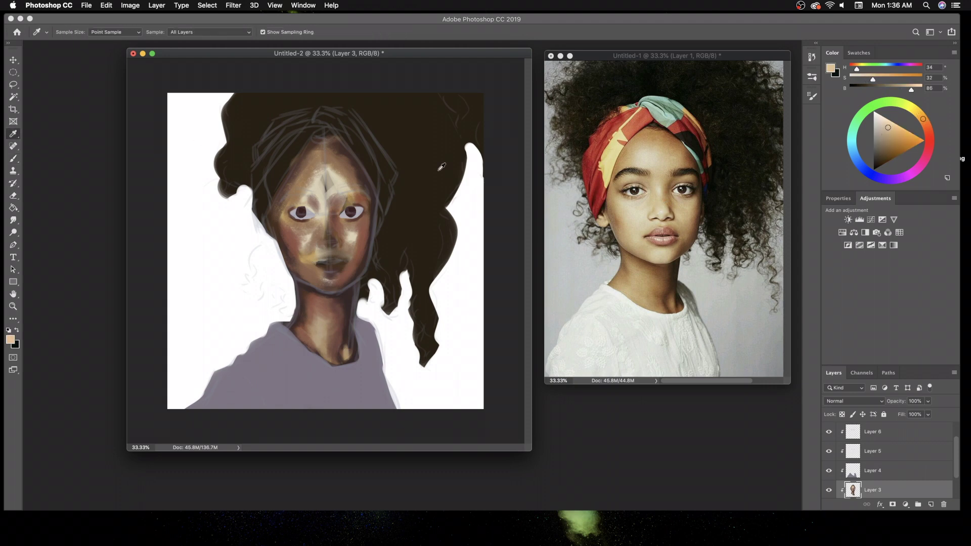
pyautogui.press('b')
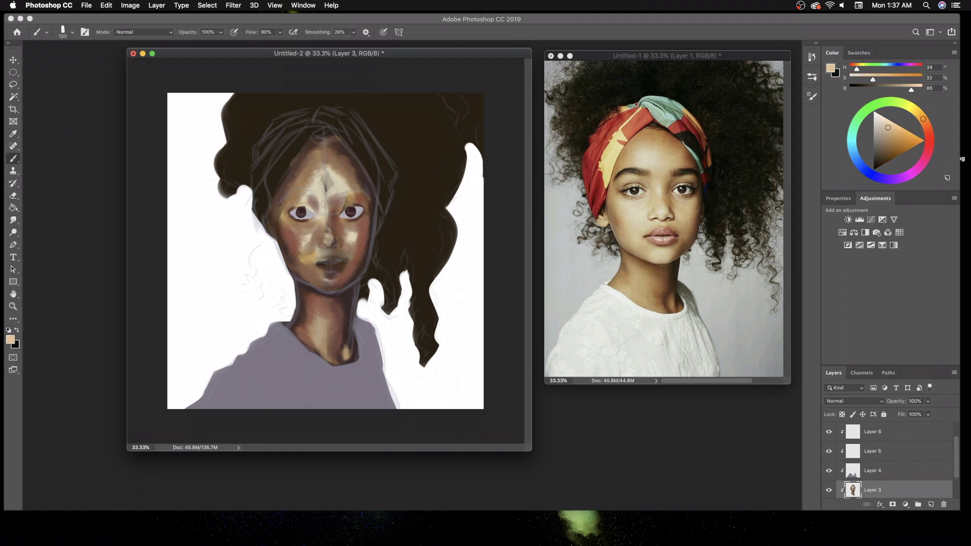
pyautogui.moveTo(332, 246); pyautogui.dragTo(330, 169)
pyautogui.press(']')
pyautogui.press(']')
pyautogui.press(']')
pyautogui.moveTo(349, 230); pyautogui.dragTo(354, 237)
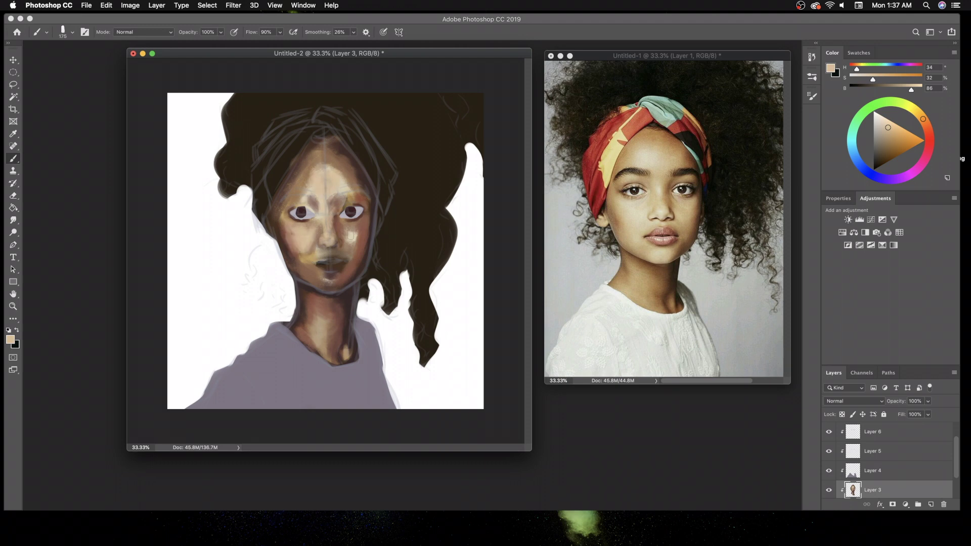
pyautogui.moveTo(334, 275); pyautogui.dragTo(321, 289)
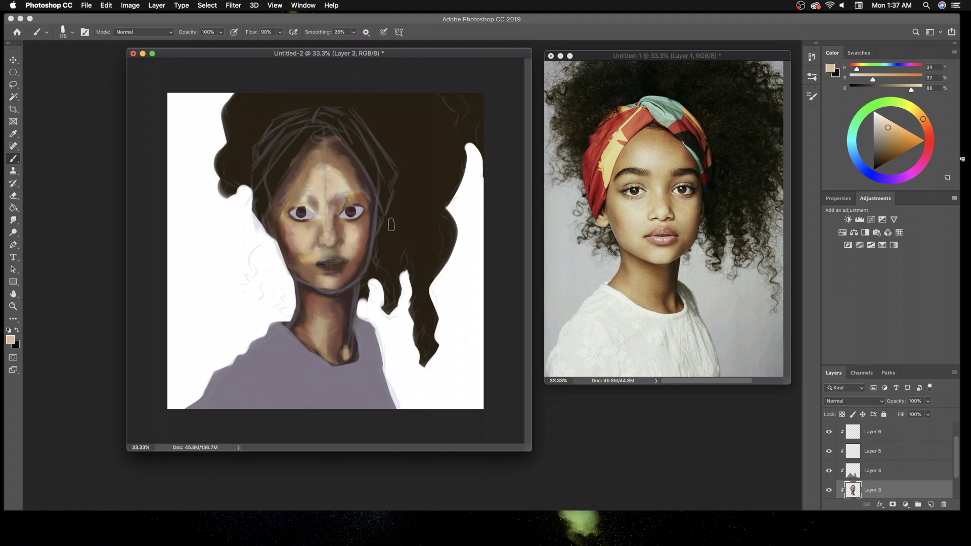
# - Add an empty Layer 7 and sample a reddish-brown colour
pyautogui.hotkey('ctrl', 'shift', 'alt', 'n')
pyautogui.press('i')
pyautogui.moveTo(377, 225); pyautogui.dragTo(359, 228)
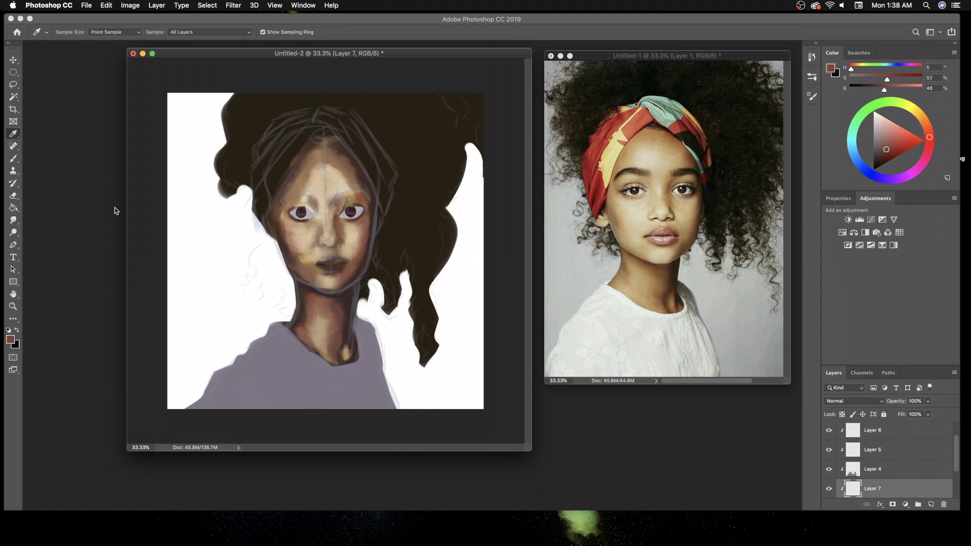
# - Smooth the face skin with brush and eraser, then add a pale highlight to the lower lip
pyautogui.press('b')
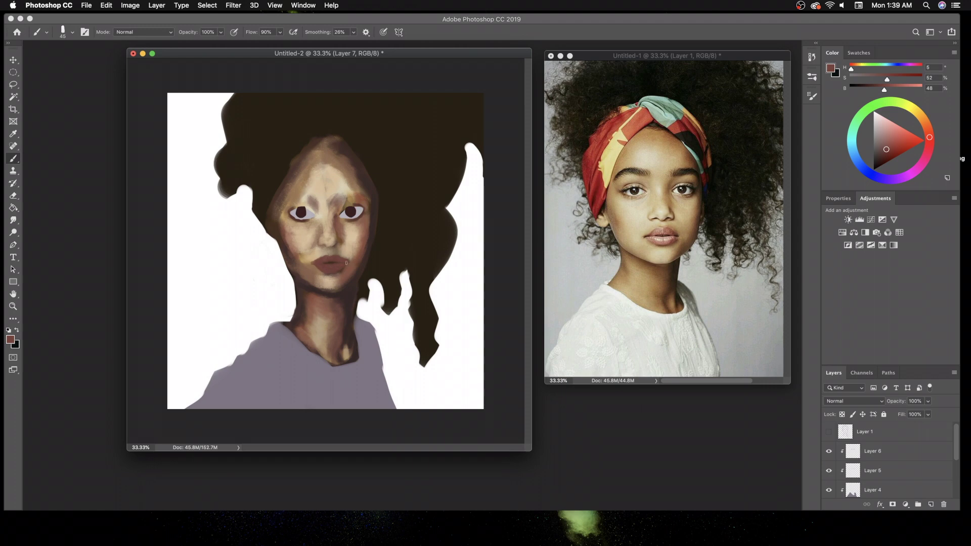
pyautogui.press('e')
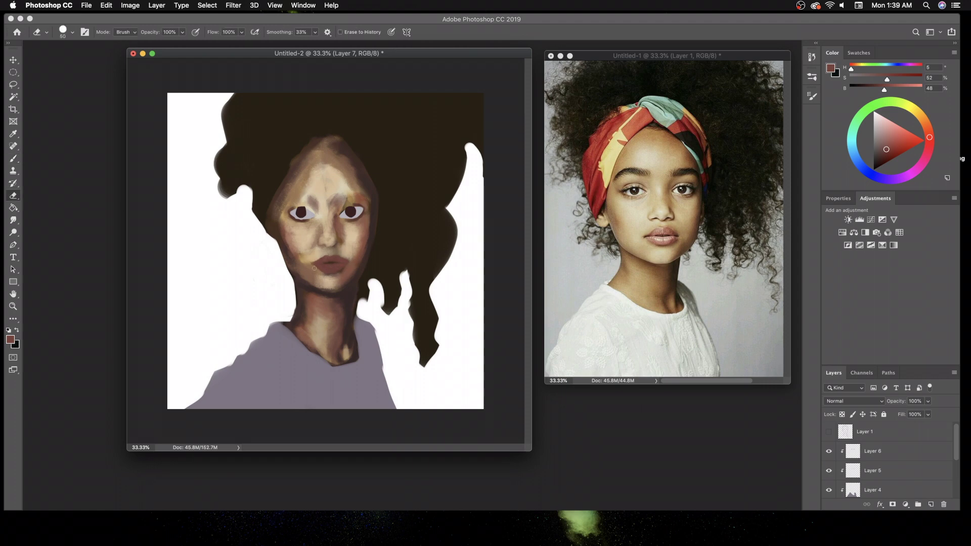
pyautogui.press('b')
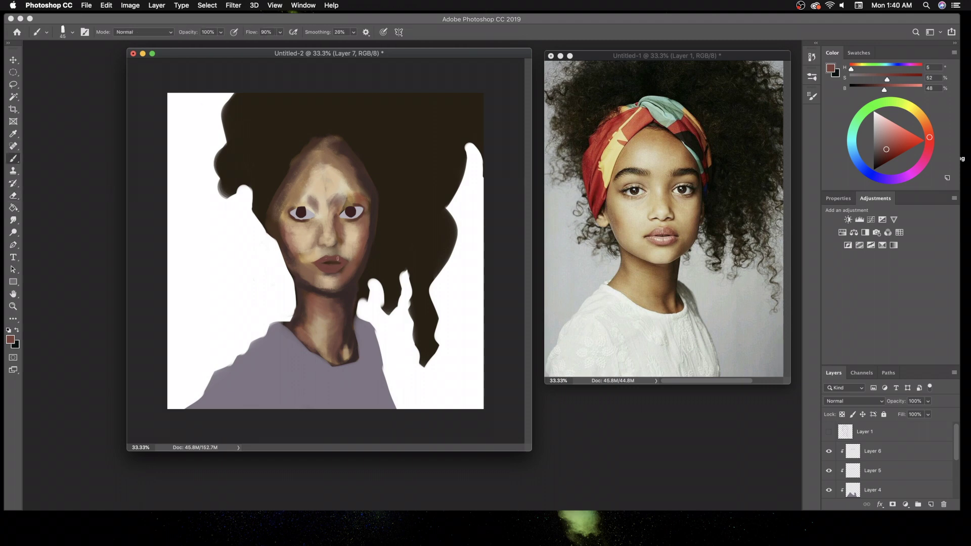
pyautogui.keyDown('alt'); pyautogui.click(312, 263); pyautogui.keyUp('alt')
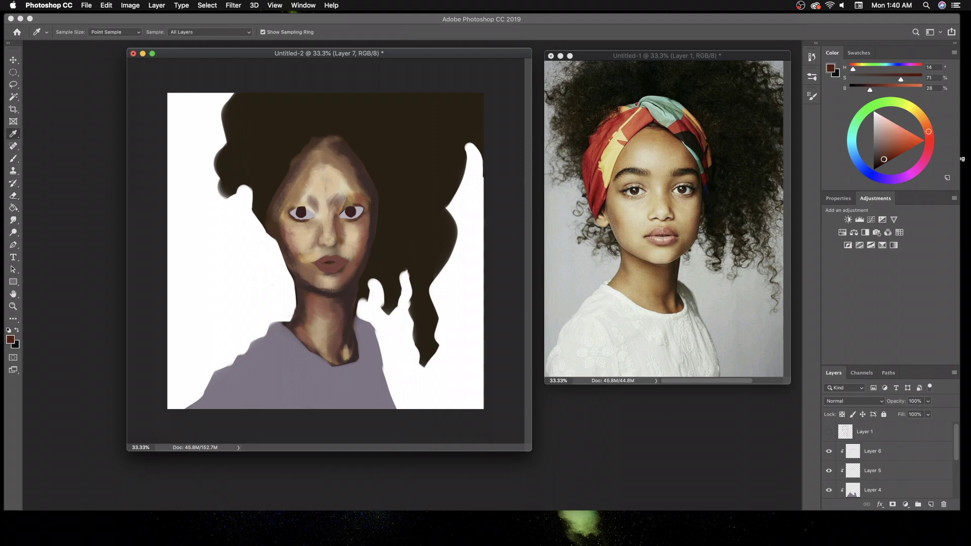
pyautogui.click(14, 134)
pyautogui.moveTo(357, 265); pyautogui.dragTo(324, 233)
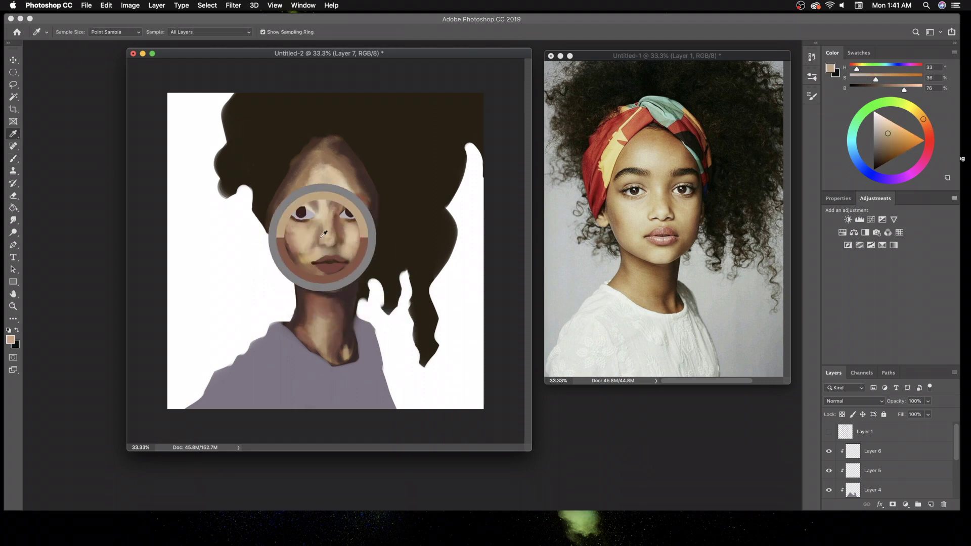
pyautogui.moveTo(324, 233); pyautogui.dragTo(336, 260)
pyautogui.press('b')
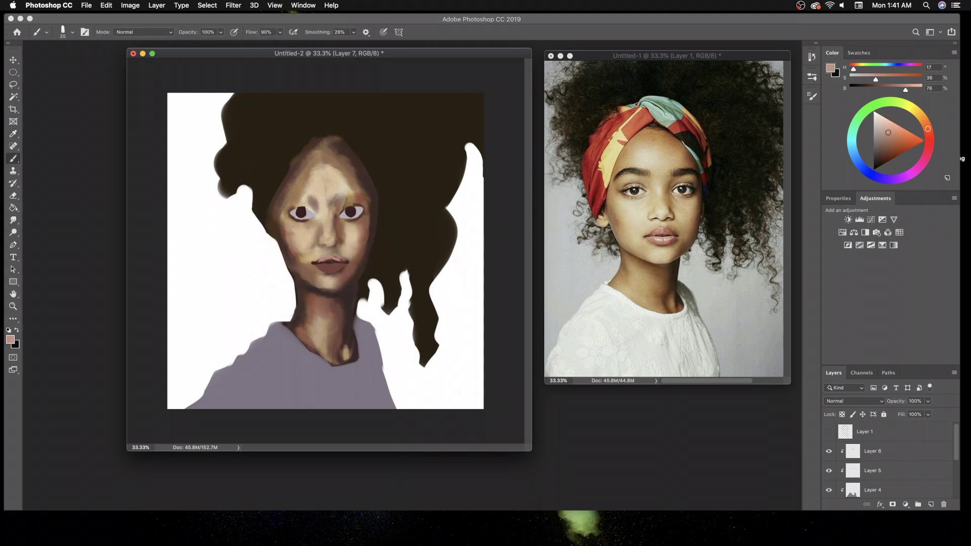
pyautogui.moveTo(327, 265); pyautogui.dragTo(328, 270)
# - Touch up the face with sampled pink and tan skin tones, undoing a stray stroke near the right eye
pyautogui.click(828, 432)
pyautogui.scroll(-3, 885, 455)
pyautogui.click(872, 449)
pyautogui.press('i')
pyautogui.moveTo(354, 243); pyautogui.dragTo(364, 255)
pyautogui.click(336, 251)
pyautogui.press('b')
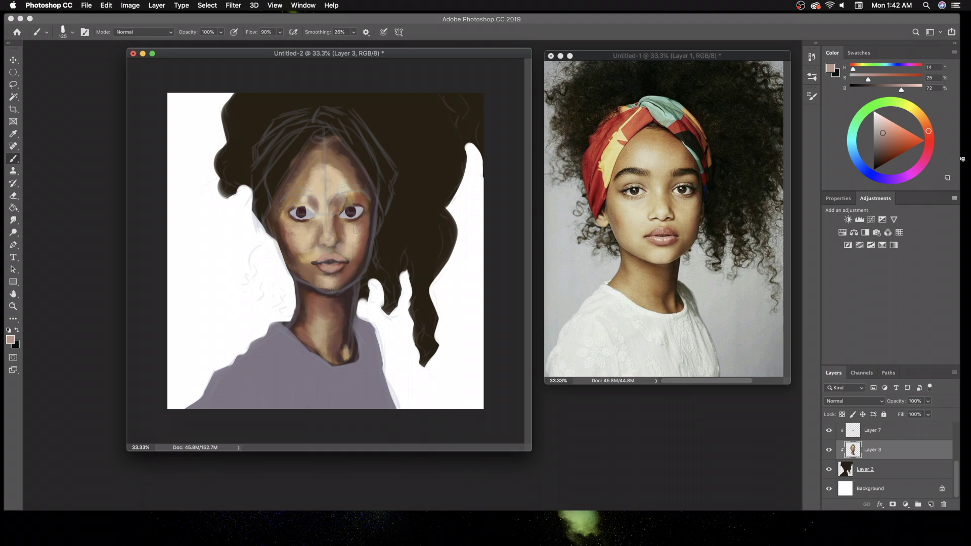
pyautogui.scroll(3, 885, 455)
pyautogui.click(828, 431)
pyautogui.click(872, 451)
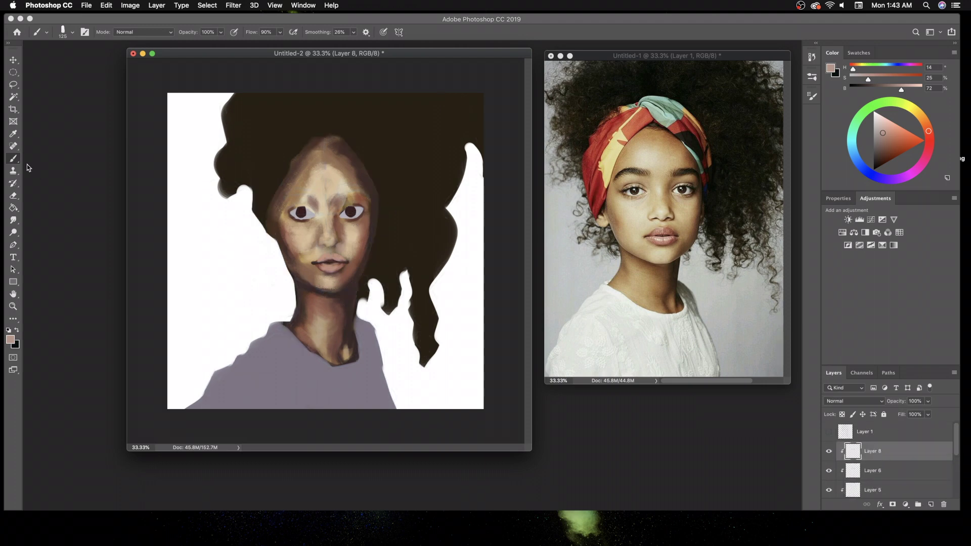
pyautogui.keyDown('alt'); pyautogui.click(290, 211); pyautogui.keyUp('alt')
pyautogui.press('super+z')
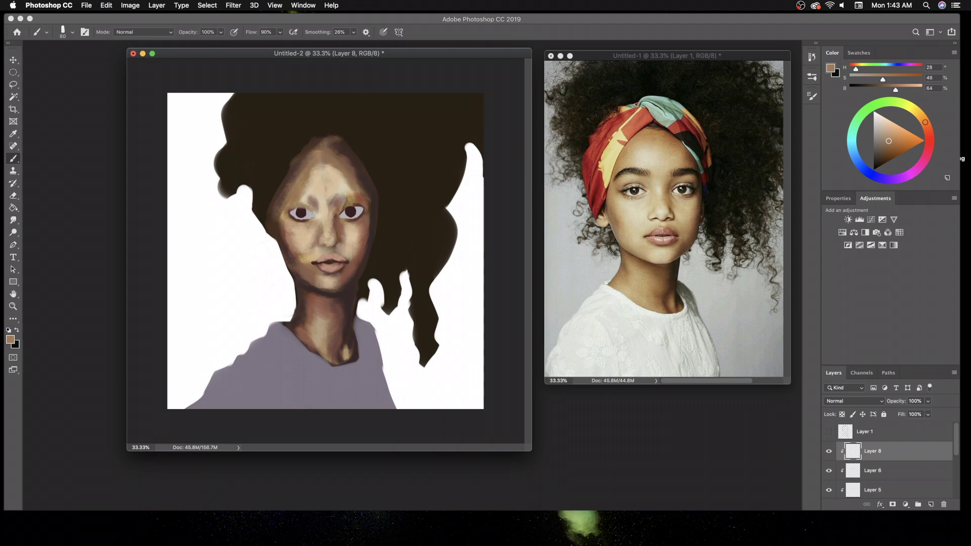
# - Add a new layer named 'headwrap' above Layer 8
pyautogui.click(930, 504)
pyautogui.doubleClick(875, 451)
pyautogui.write('headwrap')
pyautogui.press('Return')
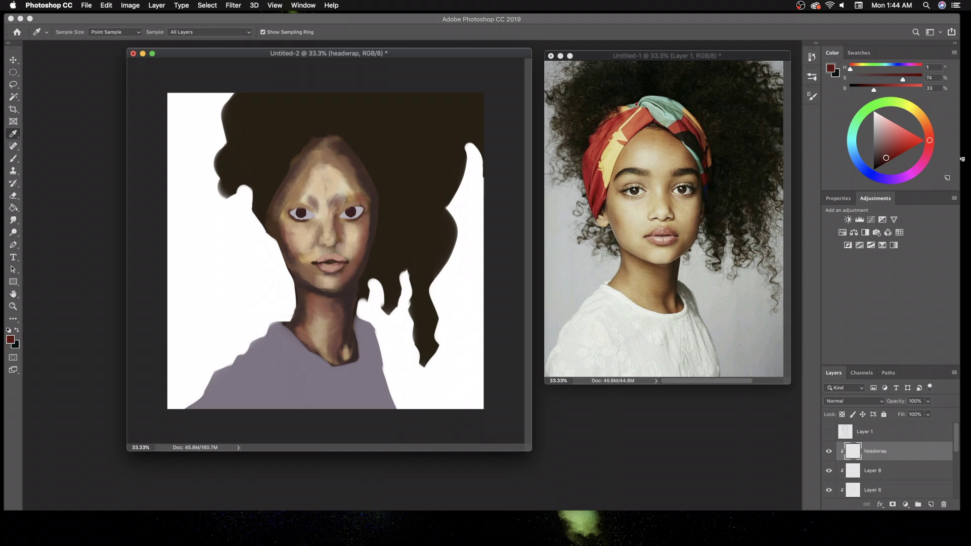
# - Paint the headwrap dark red across its left and right sides
pyautogui.press('b')
pyautogui.click(828, 431)
pyautogui.moveTo(261, 214); pyautogui.dragTo(259, 192)
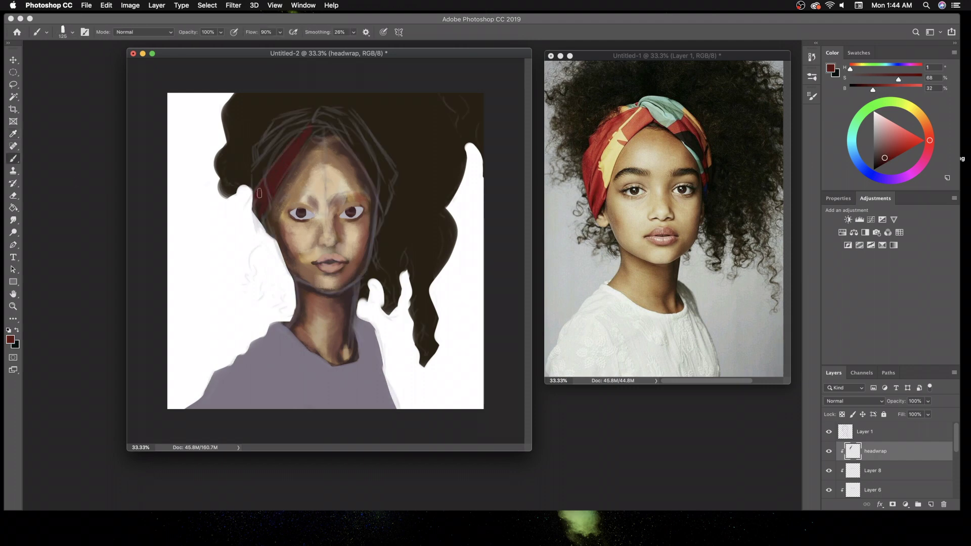
pyautogui.moveTo(329, 115); pyautogui.dragTo(287, 146)
pyautogui.moveTo(363, 158); pyautogui.dragTo(391, 188)
pyautogui.moveTo(359, 131); pyautogui.dragTo(391, 184)
pyautogui.click(829, 432)
pyautogui.click(829, 431)
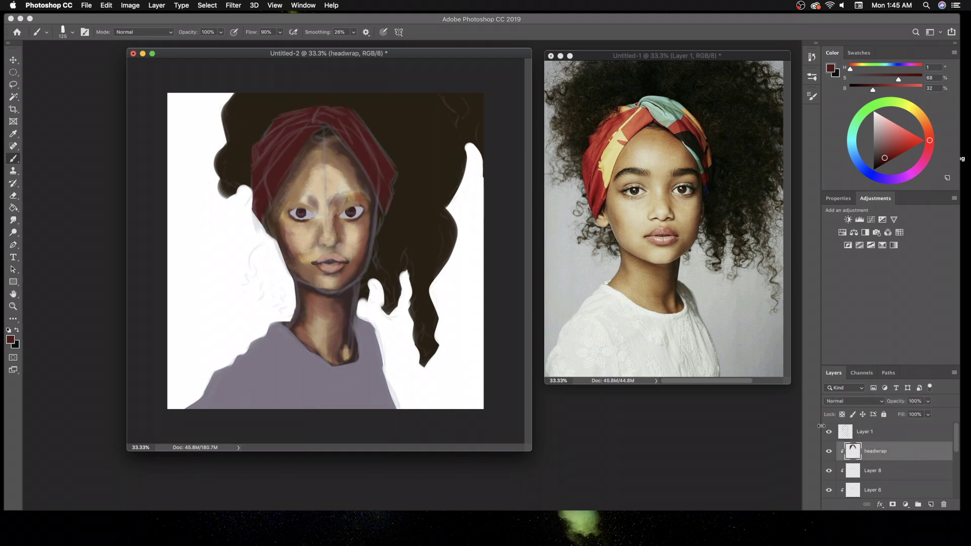
# - Add green bands across the headwrap using green sampled from the reference photo
pyautogui.keyDown('alt'); pyautogui.click(672, 108); pyautogui.keyUp('alt')
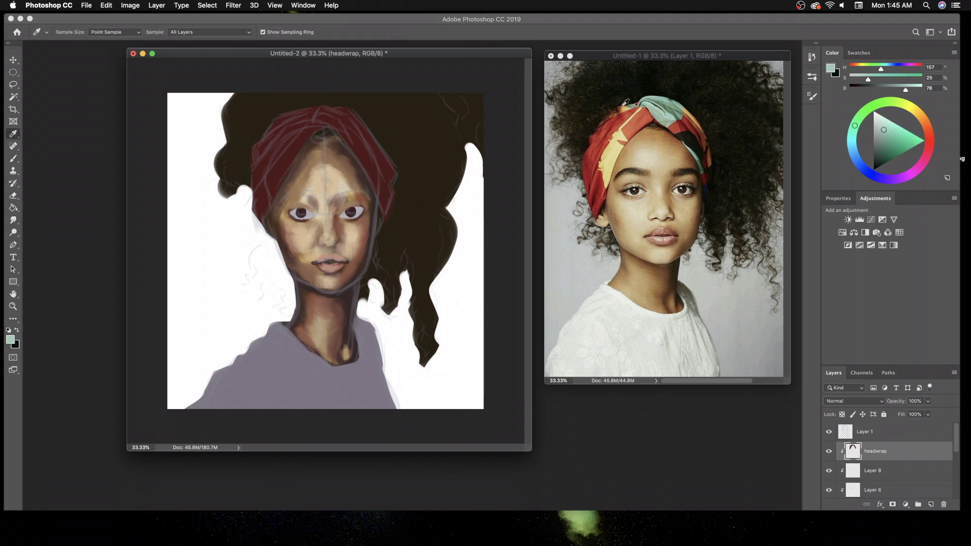
pyautogui.moveTo(353, 146)
pyautogui.mouseDown()
pyautogui.moveTo(315, 117)
pyautogui.moveTo(393, 168)
pyautogui.mouseUp()
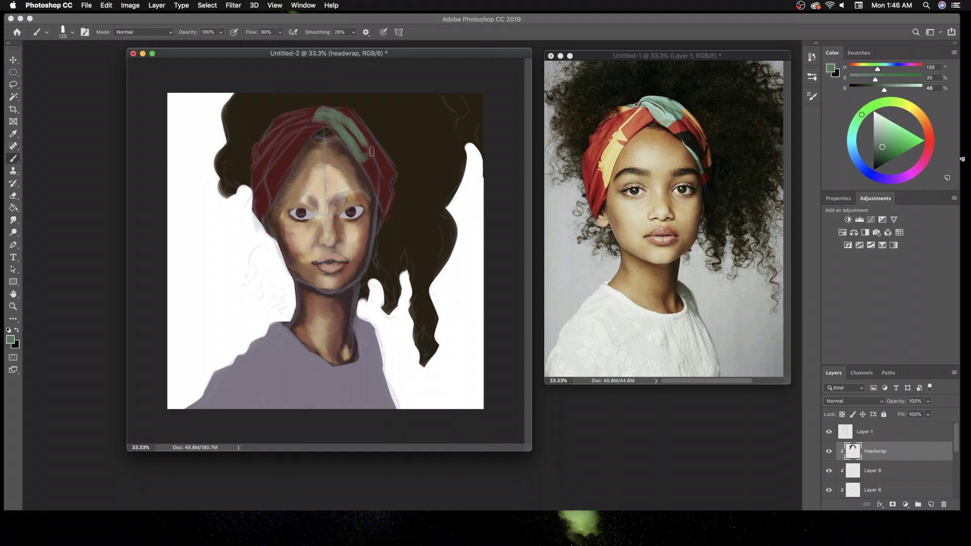
pyautogui.press('e')
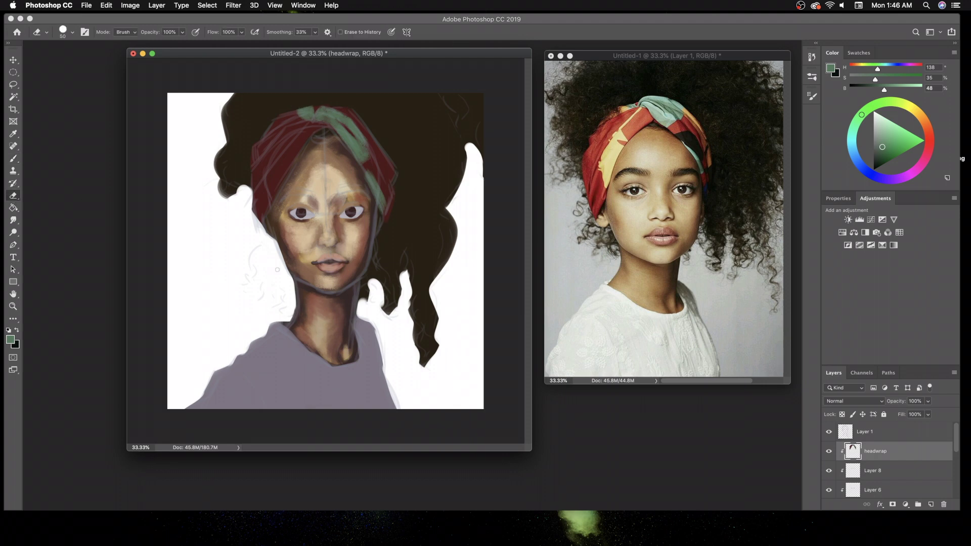
pyautogui.press('b')
pyautogui.moveTo(326, 106)
pyautogui.mouseDown()
pyautogui.moveTo(354, 117)
pyautogui.moveTo(374, 145)
pyautogui.mouseUp()
pyautogui.click(829, 432)
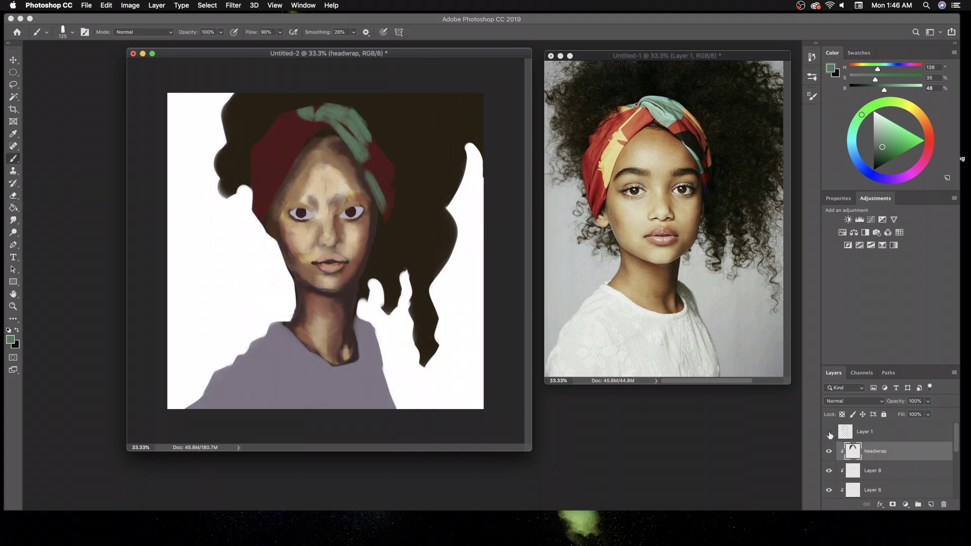
pyautogui.keyDown('super'); pyautogui.click(931, 504); pyautogui.keyUp('super')
# - Add clipped Layer 9 and darken the hair along the top and beside the face
pyautogui.keyDown('alt'); pyautogui.click(340, 101); pyautogui.keyUp('alt')
pyautogui.press(']')
pyautogui.press(']')
pyautogui.moveTo(339, 101); pyautogui.dragTo(424, 95)
pyautogui.moveTo(379, 243); pyautogui.dragTo(382, 319)
pyautogui.press(']')
pyautogui.press(']')
# - Darken the hair left of the headwrap and the right-side curls and streaks
pyautogui.moveTo(243, 167); pyautogui.dragTo(293, 97)
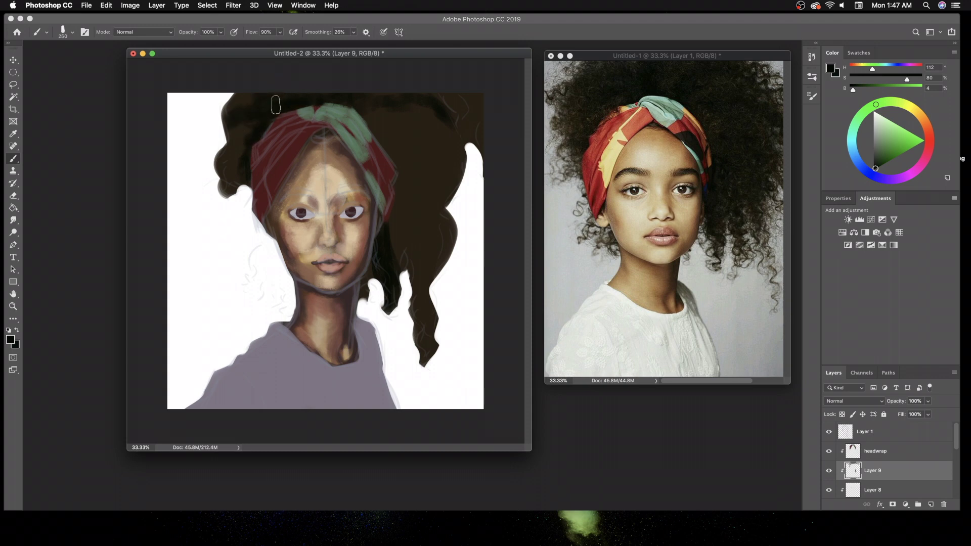
pyautogui.moveTo(415, 319); pyautogui.dragTo(419, 354)
pyautogui.moveTo(411, 198)
pyautogui.mouseDown()
pyautogui.moveTo(455, 243)
pyautogui.moveTo(384, 141)
pyautogui.moveTo(457, 97)
pyautogui.moveTo(462, 160)
pyautogui.mouseUp()
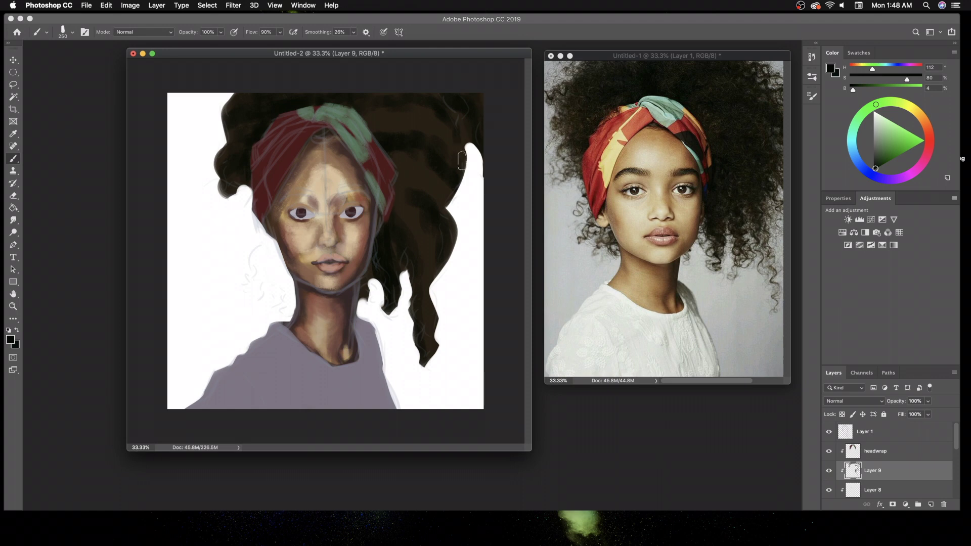
pyautogui.click(829, 433)
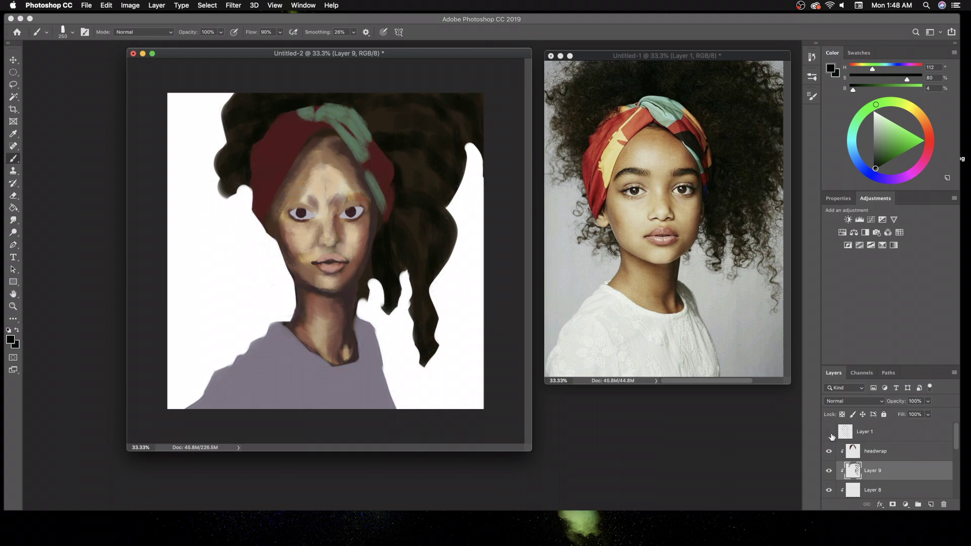
pyautogui.click(828, 433)
# - Paint thick dark eyebrows above both eyes with a smaller brush and hide the sketch lines
pyautogui.press('[')
pyautogui.press('[')
pyautogui.press('[')
pyautogui.moveTo(342, 191); pyautogui.dragTo(367, 190)
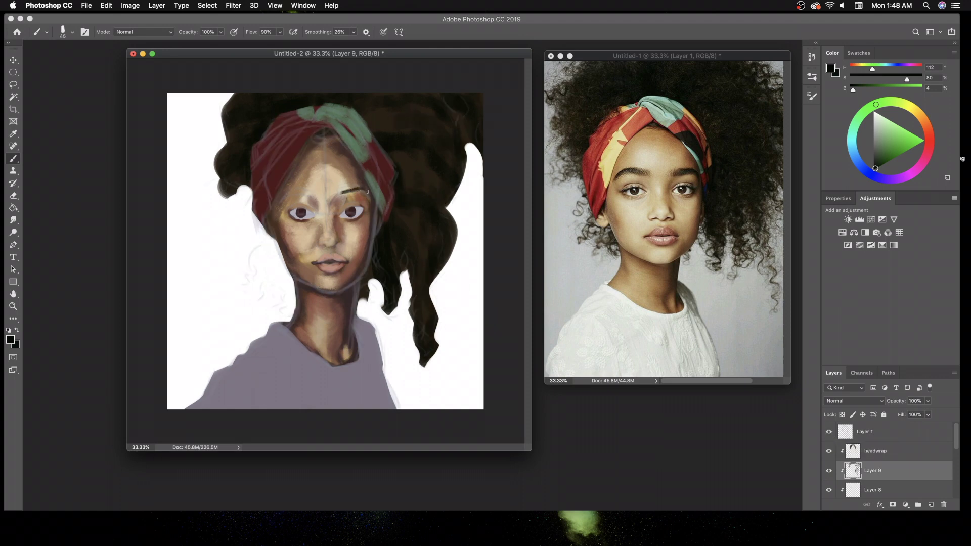
pyautogui.moveTo(309, 191); pyautogui.dragTo(284, 200)
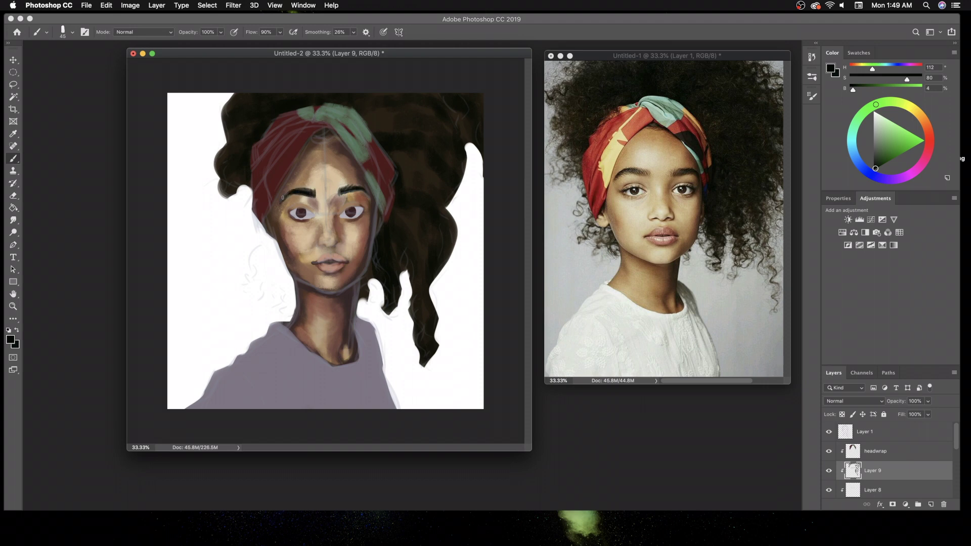
pyautogui.click(829, 432)
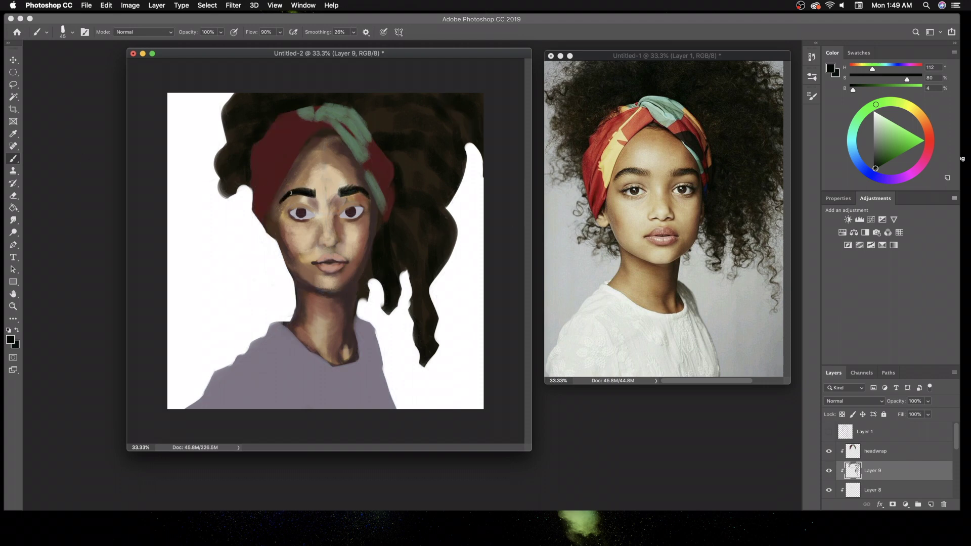
pyautogui.press('e')
pyautogui.press('b')
# - On the headwrap layer, fill the left headwrap band with sampled beige
pyautogui.click(874, 451)
pyautogui.press('i')
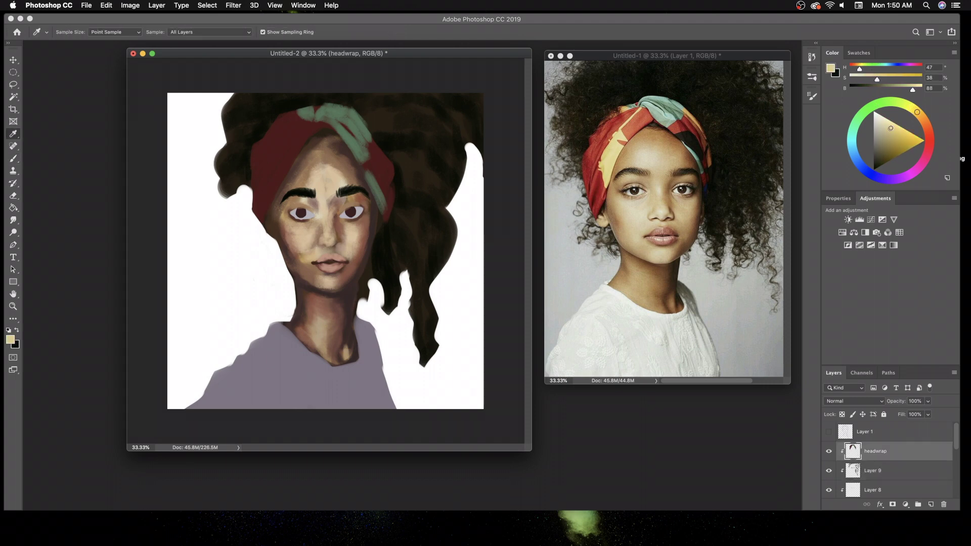
pyautogui.press('b')
pyautogui.moveTo(277, 195)
pyautogui.mouseDown()
pyautogui.moveTo(306, 119)
pyautogui.moveTo(270, 190)
pyautogui.mouseUp()
pyautogui.moveTo(293, 144)
pyautogui.mouseDown()
pyautogui.moveTo(271, 200)
pyautogui.moveTo(276, 175)
pyautogui.mouseUp()
pyautogui.moveTo(311, 114); pyautogui.dragTo(272, 198)
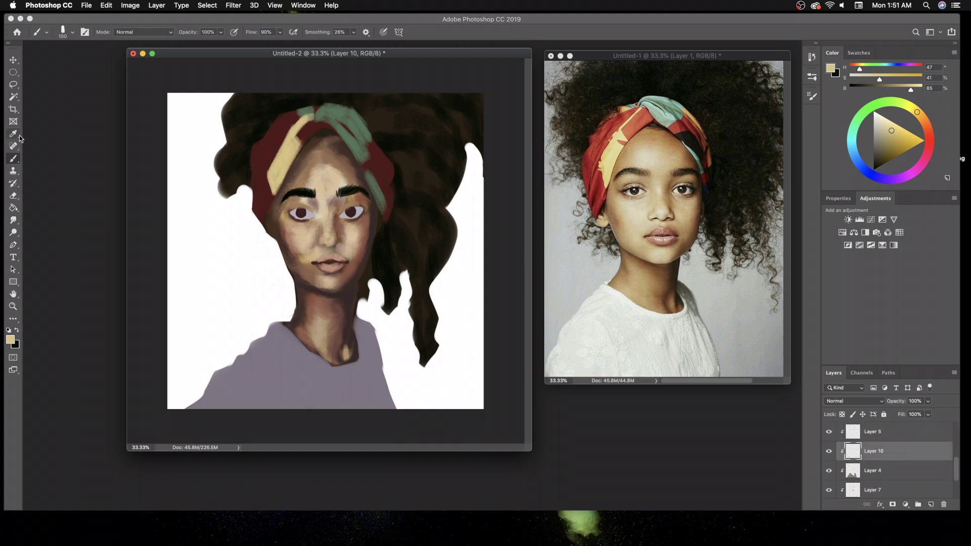
pyautogui.press('i')
# - On Layer 10, cover the shirt's neckline, shoulder and chest in light beige with larger brushes
pyautogui.click(347, 402)
pyautogui.press('b')
pyautogui.moveTo(280, 323)
pyautogui.mouseDown()
pyautogui.moveTo(321, 364)
pyautogui.moveTo(359, 361)
pyautogui.moveTo(377, 407)
pyautogui.mouseUp()
pyautogui.press(']')
pyautogui.press(']')
pyautogui.moveTo(363, 352); pyautogui.dragTo(387, 407)
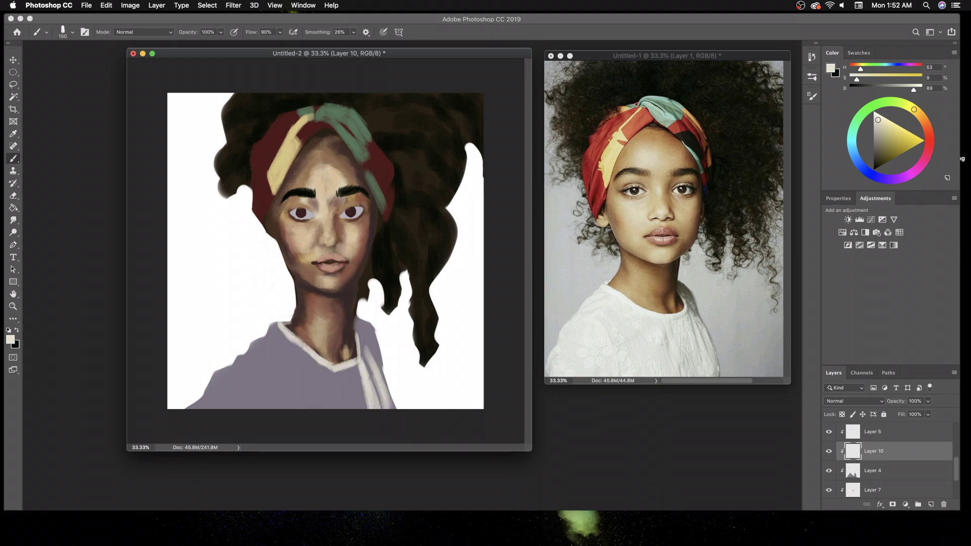
pyautogui.moveTo(248, 366)
pyautogui.mouseDown()
pyautogui.moveTo(277, 408)
pyautogui.moveTo(210, 399)
pyautogui.moveTo(276, 374)
pyautogui.mouseUp()
pyautogui.press(']')
pyautogui.press(']')
pyautogui.press(']')
pyautogui.moveTo(202, 405)
pyautogui.mouseDown()
pyautogui.moveTo(265, 366)
pyautogui.moveTo(283, 394)
pyautogui.moveTo(349, 377)
pyautogui.moveTo(359, 409)
pyautogui.mouseUp()
pyautogui.moveTo(334, 354); pyautogui.dragTo(273, 384)
# - Refine the shirt neckline, collar and left shoulder with smaller light strokes
pyautogui.press('[')
pyautogui.press('[')
pyautogui.press('[')
pyautogui.moveTo(273, 344)
pyautogui.mouseDown()
pyautogui.moveTo(253, 351)
pyautogui.moveTo(283, 325)
pyautogui.mouseUp()
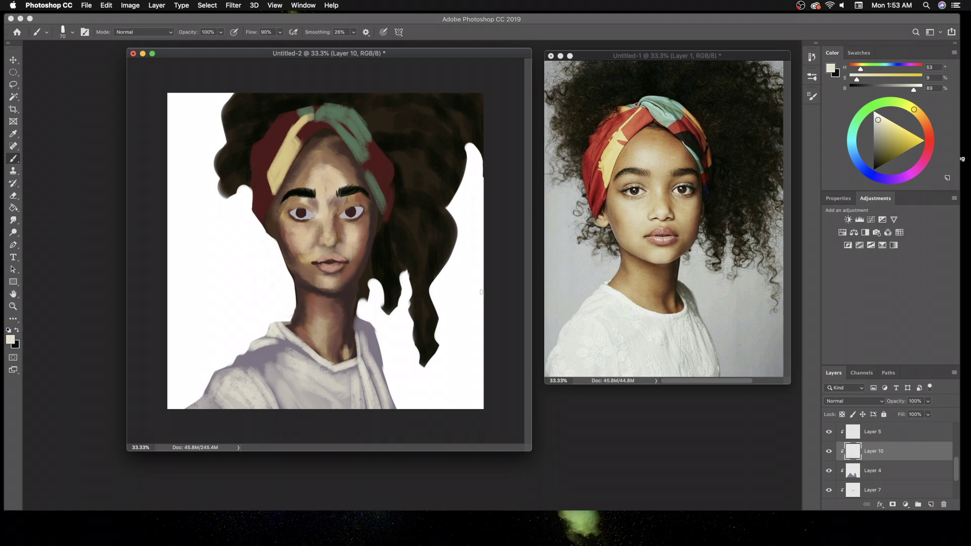
pyautogui.moveTo(242, 358)
pyautogui.mouseDown()
pyautogui.moveTo(304, 349)
pyautogui.moveTo(285, 347)
pyautogui.mouseUp()
pyautogui.moveTo(257, 389)
pyautogui.mouseDown()
pyautogui.moveTo(273, 358)
pyautogui.moveTo(228, 396)
pyautogui.mouseUp()
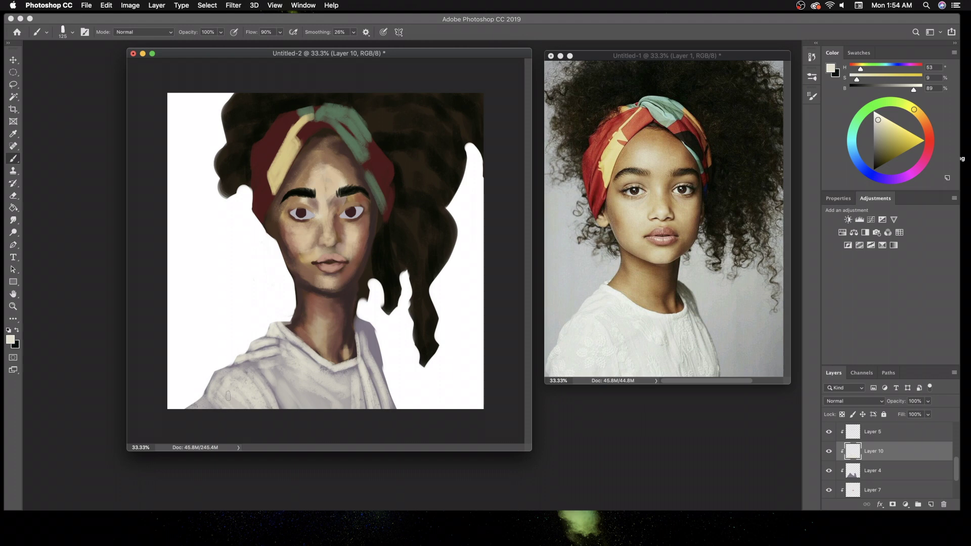
# - Shade the shirt's right edge and left shoulder edge with dark purple-grey
pyautogui.keyDown('alt'); pyautogui.click(360, 326); pyautogui.keyUp('alt')
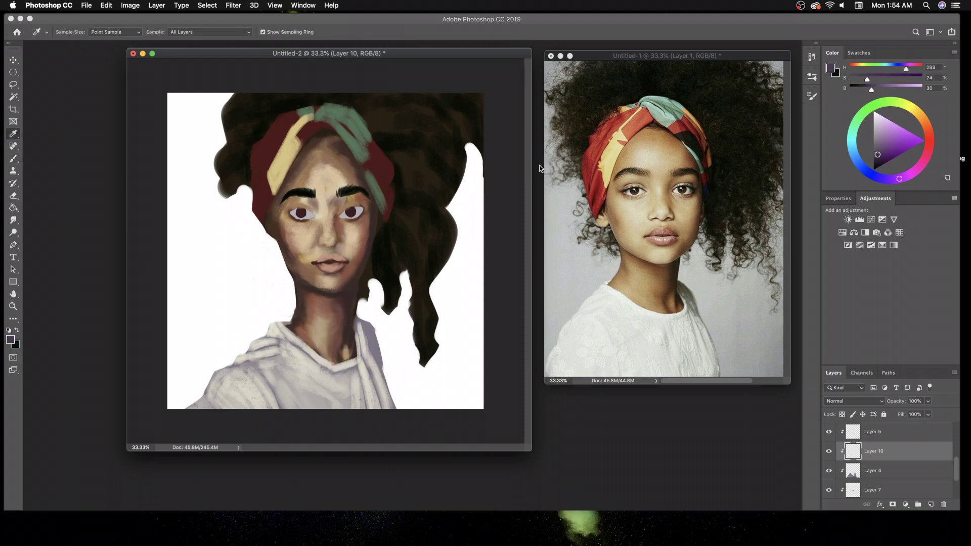
pyautogui.moveTo(362, 321); pyautogui.dragTo(370, 338)
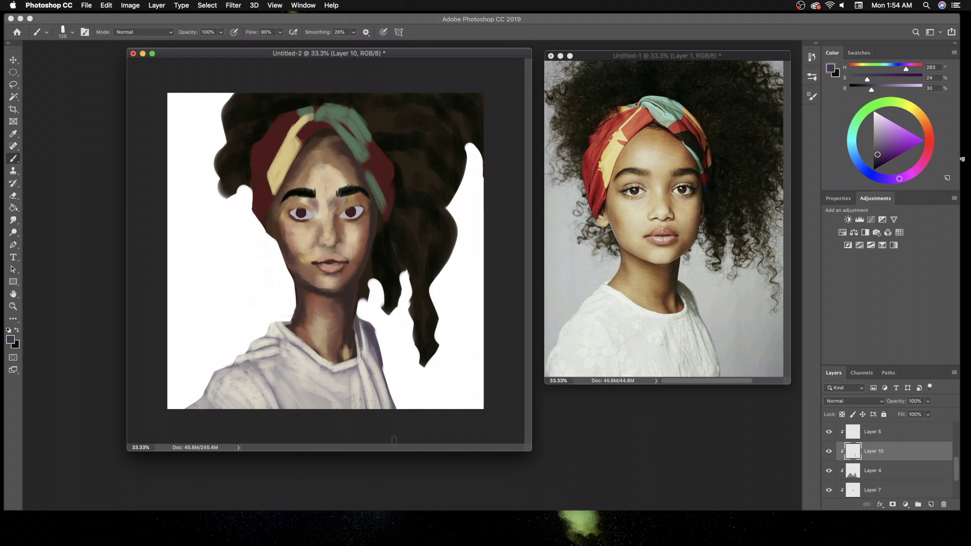
pyautogui.moveTo(243, 361); pyautogui.dragTo(258, 339)
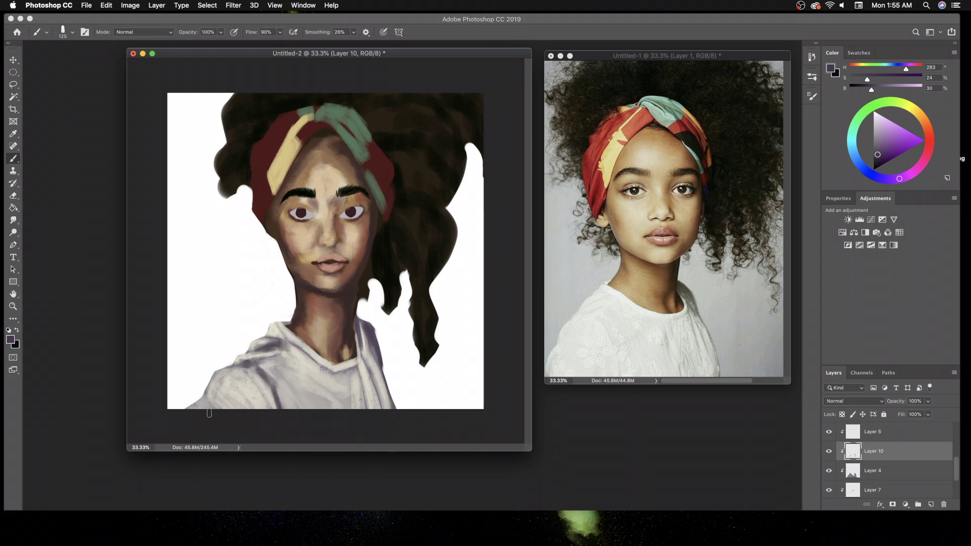
pyautogui.scroll(3, 861, 455)
pyautogui.click(864, 489)
# - On Layer 8, shade the cheeks with a sampled reddish brown
pyautogui.press('i')
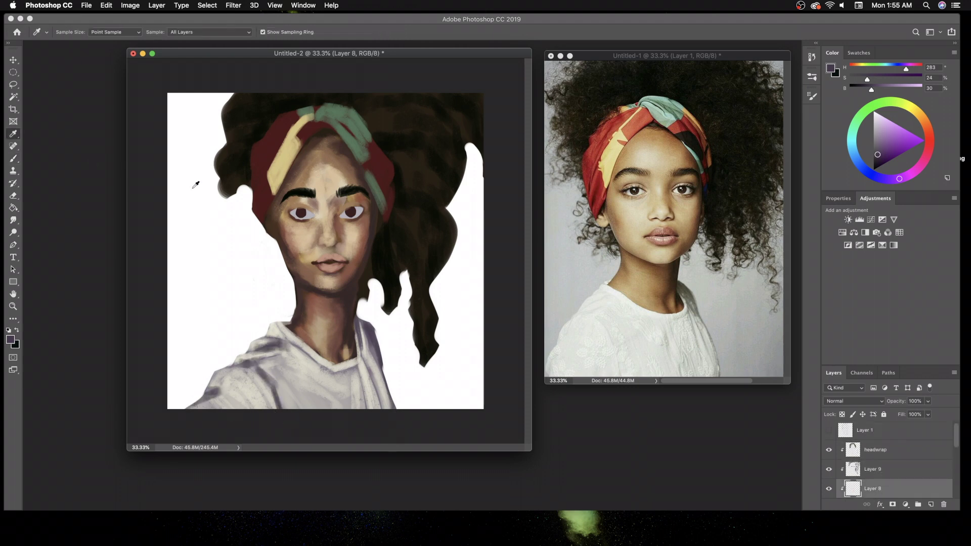
pyautogui.click(645, 178)
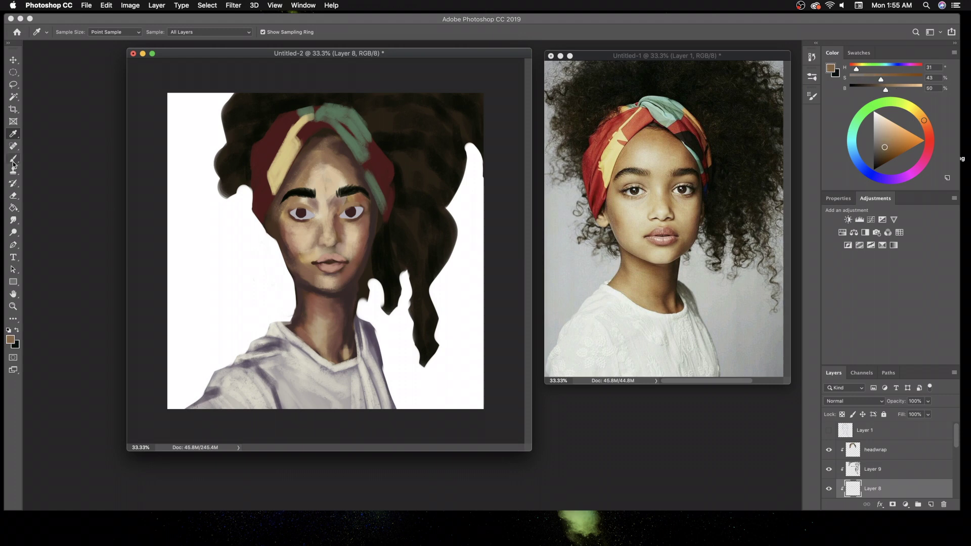
pyautogui.press('b')
pyautogui.keyDown('alt'); pyautogui.click(354, 179); pyautogui.keyUp('alt')
pyautogui.press(']')
pyautogui.press(']')
pyautogui.press(']')
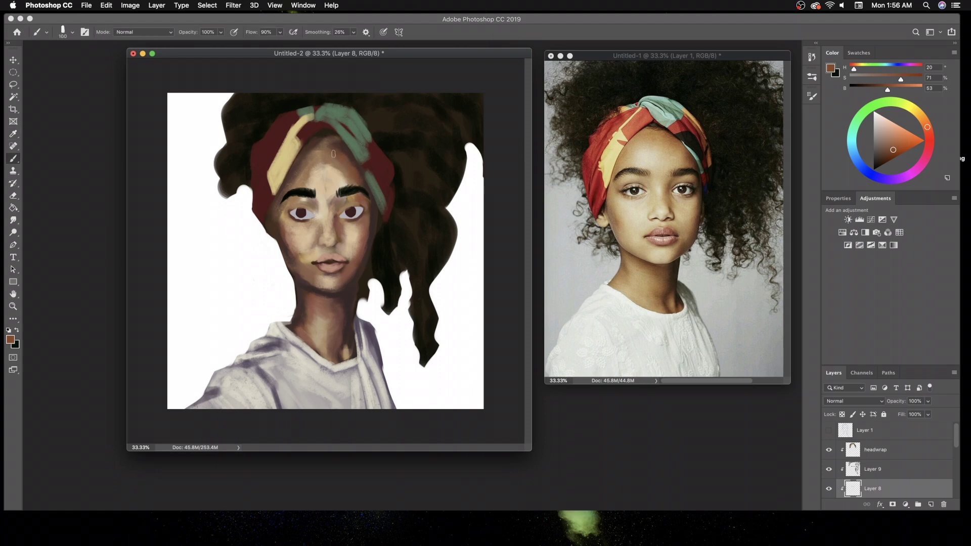
pyautogui.moveTo(370, 274); pyautogui.dragTo(358, 257)
pyautogui.moveTo(287, 227); pyautogui.dragTo(299, 254)
# - On a new layer, add light tan between the right eyebrow and eye
pyautogui.click(932, 508)
pyautogui.press('i')
pyautogui.click(657, 172)
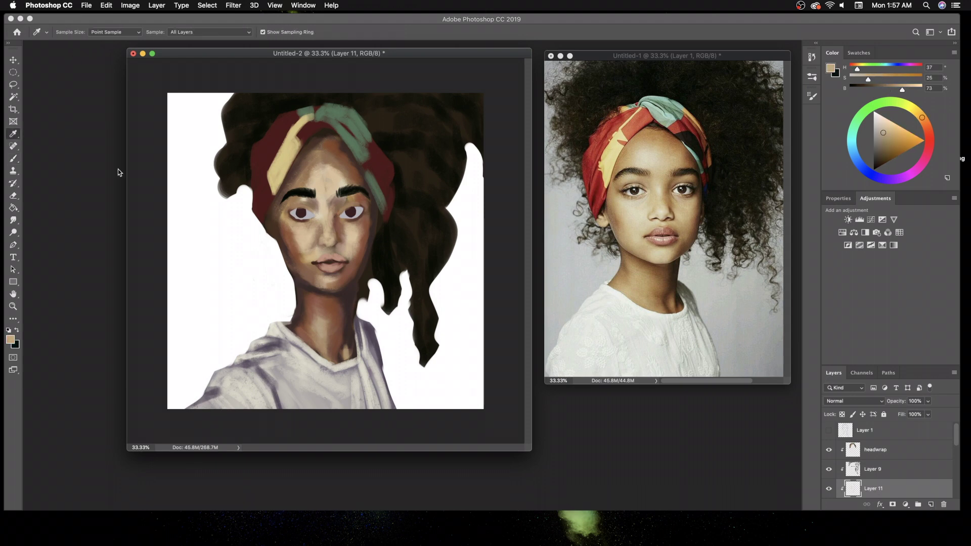
pyautogui.press('b')
pyautogui.moveTo(360, 198); pyautogui.dragTo(344, 202)
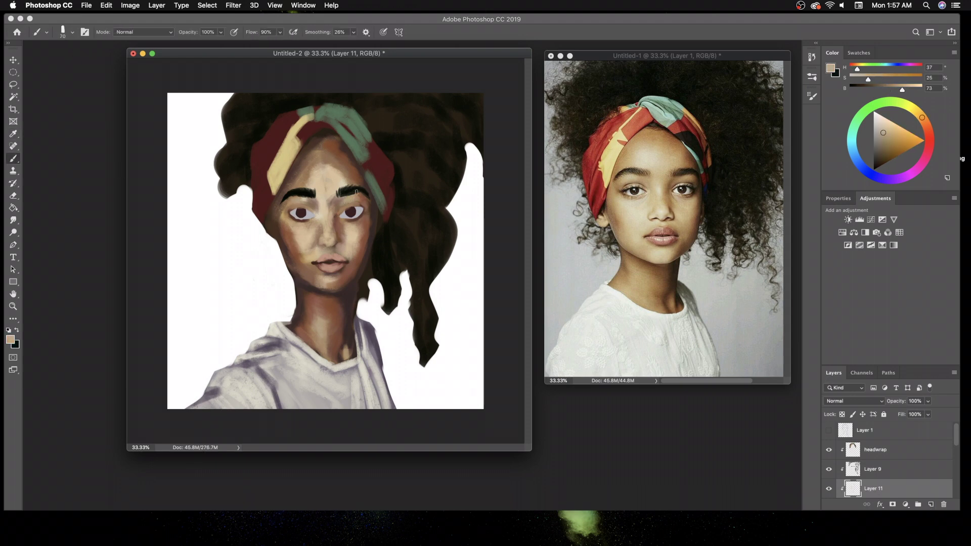
# - Paint the headwrap layer bright red around its bands, using red sampled from the photo
pyautogui.press('i')
pyautogui.click(611, 122)
pyautogui.press('b')
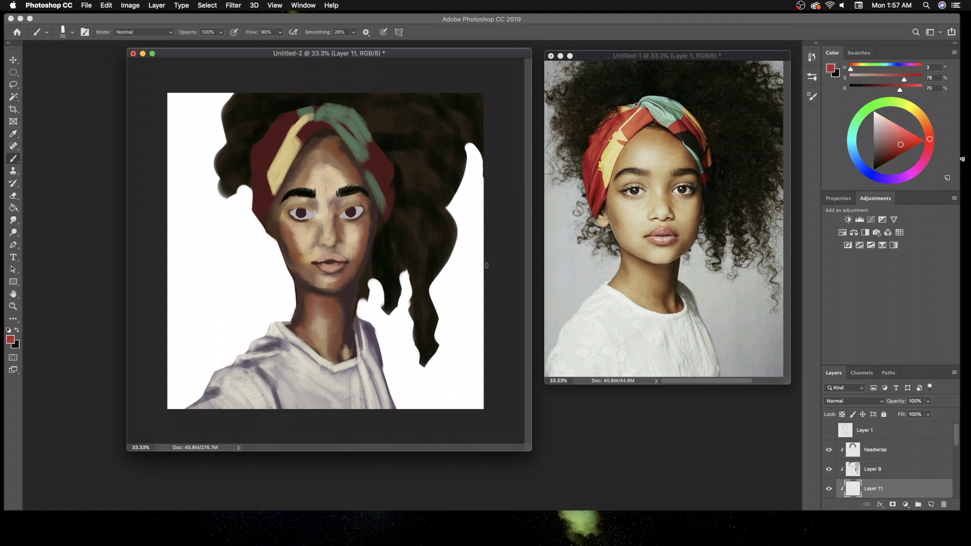
pyautogui.keyDown('super'); pyautogui.click(272, 174); pyautogui.keyUp('super')
pyautogui.moveTo(273, 175); pyautogui.dragTo(252, 213)
pyautogui.moveTo(303, 165); pyautogui.dragTo(256, 176)
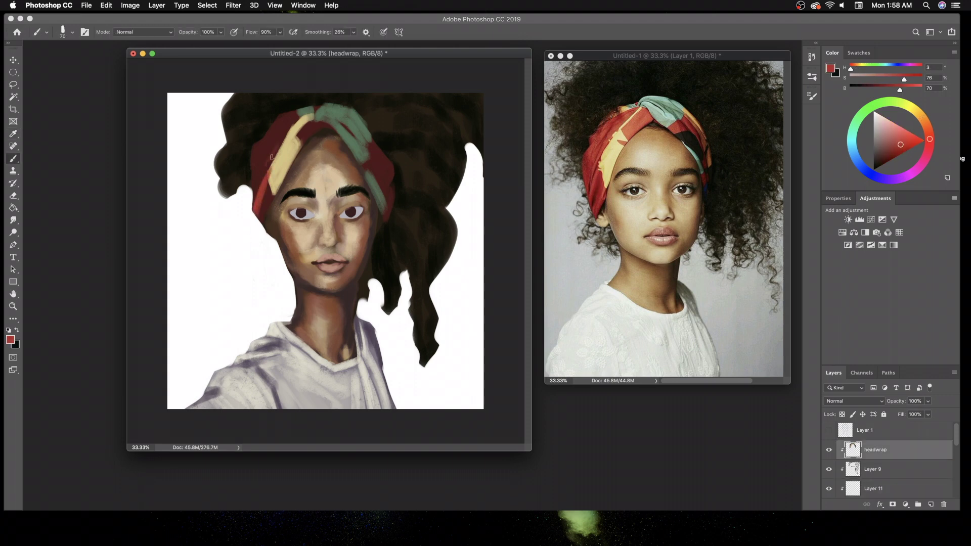
pyautogui.moveTo(269, 152); pyautogui.dragTo(274, 126)
pyautogui.moveTo(371, 150); pyautogui.dragTo(385, 177)
pyautogui.moveTo(305, 133); pyautogui.dragTo(323, 122)
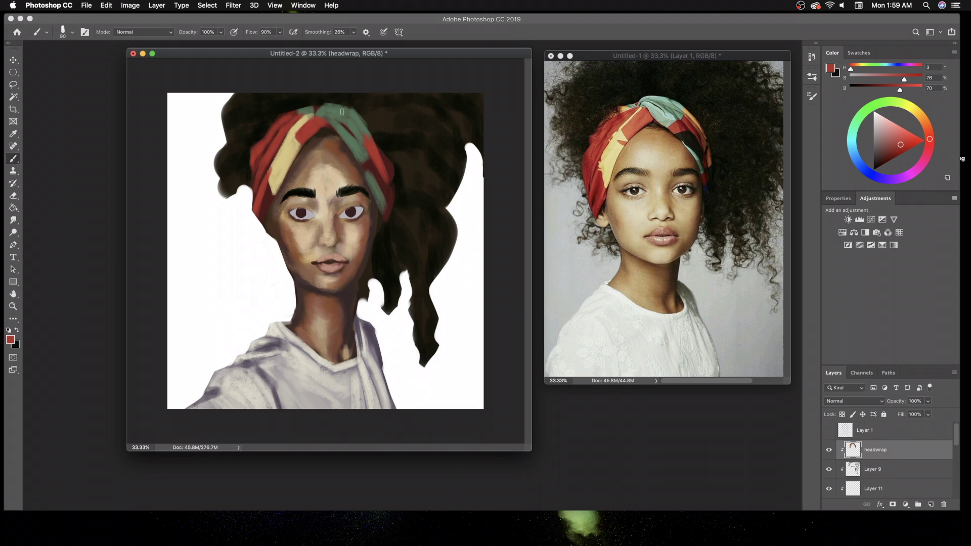
pyautogui.click(854, 490)
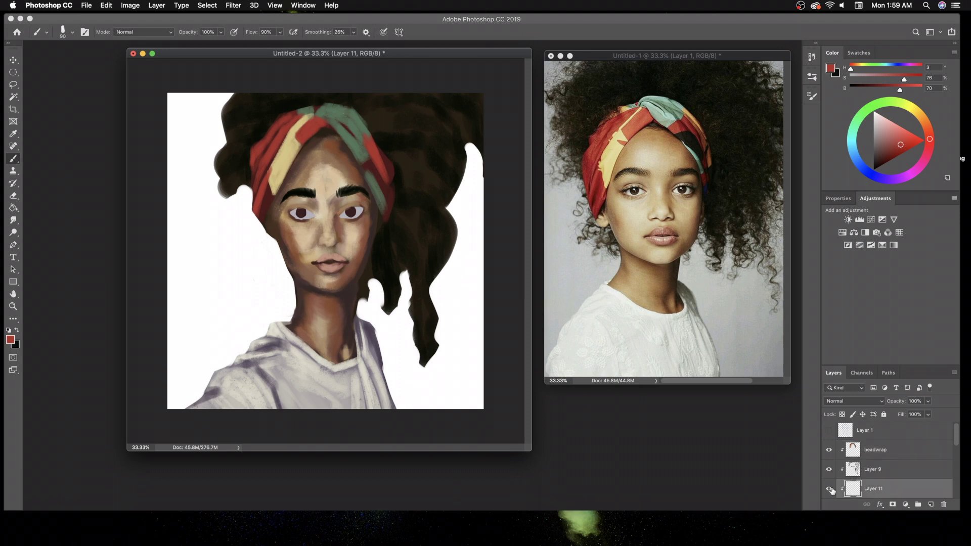
# - Zoom the view to 50% and sample a grey-beige from the painting
pyautogui.press('i')
pyautogui.click(648, 190)
pyautogui.press('super+plus')
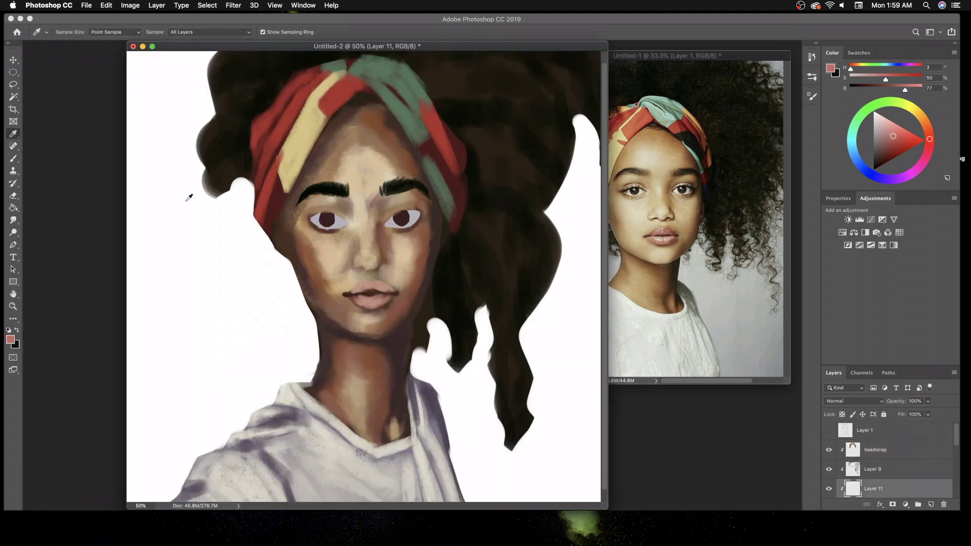
pyautogui.click(691, 186)
pyautogui.press('b')
pyautogui.scroll(-2, 885, 455)
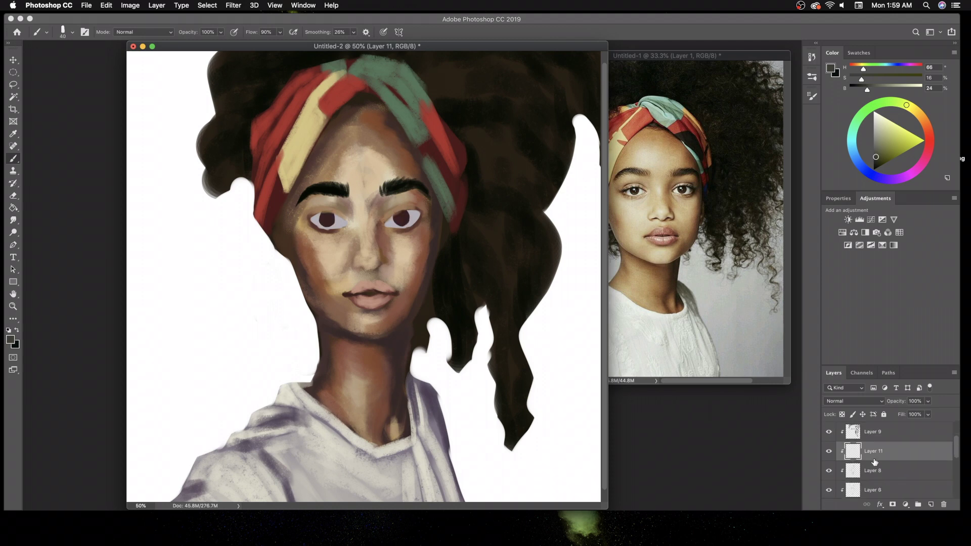
# - On Layer 6, darken the outer corner of the left eye with dark brown
pyautogui.click(872, 431)
pyautogui.click(829, 451)
pyautogui.click(828, 451)
pyautogui.click(873, 489)
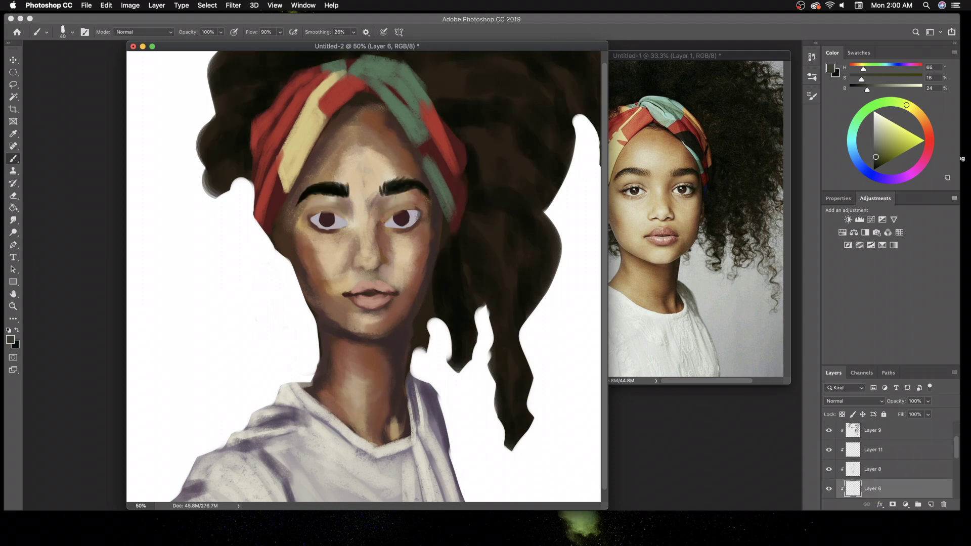
pyautogui.moveTo(311, 219); pyautogui.dragTo(314, 221)
pyautogui.keyDown('alt'); pyautogui.click(364, 157); pyautogui.keyUp('alt')
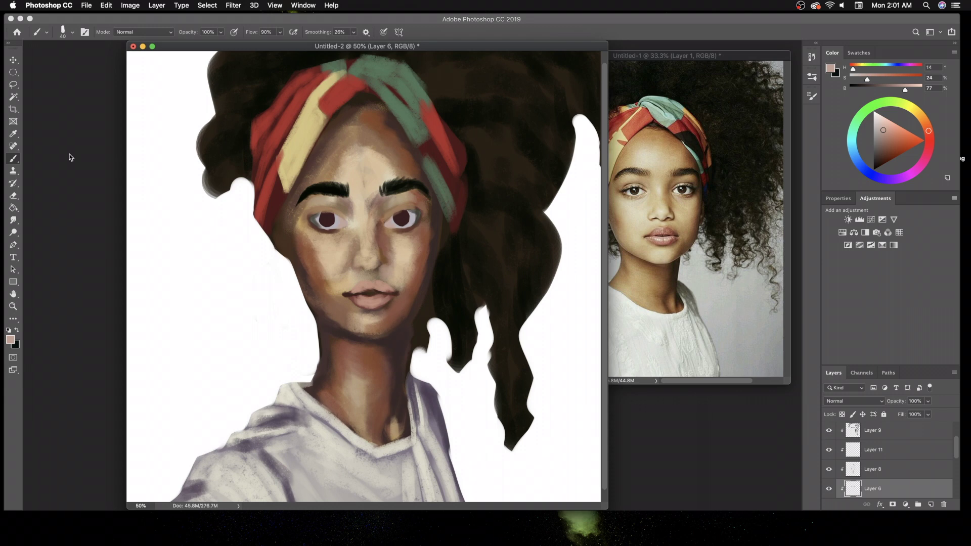
# - Sample warmer skin tones from the canvas for blending around the eyes
pyautogui.press('i')
pyautogui.click(684, 193)
pyautogui.click(381, 235)
pyautogui.press('b')
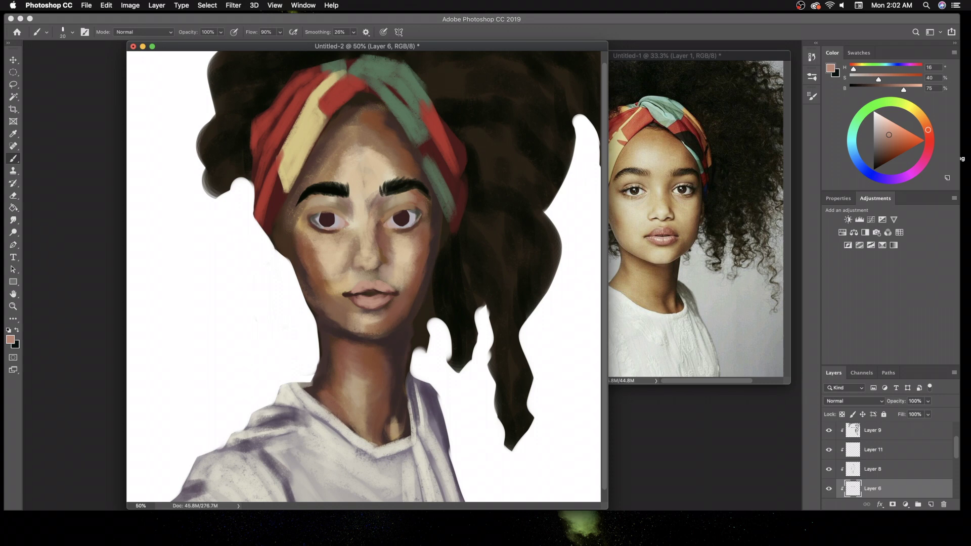
pyautogui.hotkey('alt', ']')
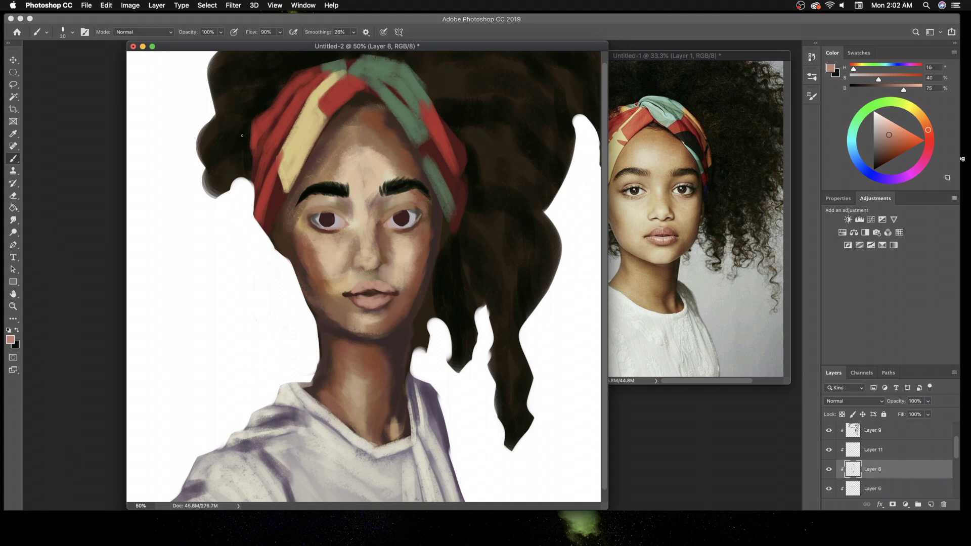
# - Save the portrait as Headwrap.psd and try a dark stroke above the left eye, then undo it
pyautogui.keyDown('alt'); pyautogui.click(426, 282); pyautogui.keyUp('alt')
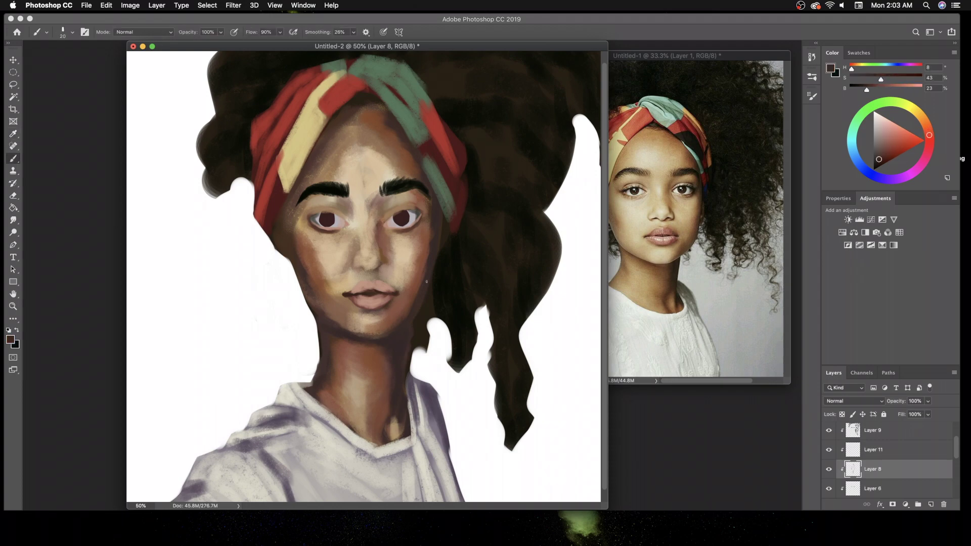
pyautogui.click(106, 5)
pyautogui.click(86, 5)
pyautogui.keyDown('alt'); pyautogui.click(433, 217); pyautogui.keyUp('alt')
pyautogui.press(']')
pyautogui.moveTo(307, 209); pyautogui.dragTo(339, 208)
pyautogui.hotkey('ctrl', 'z')
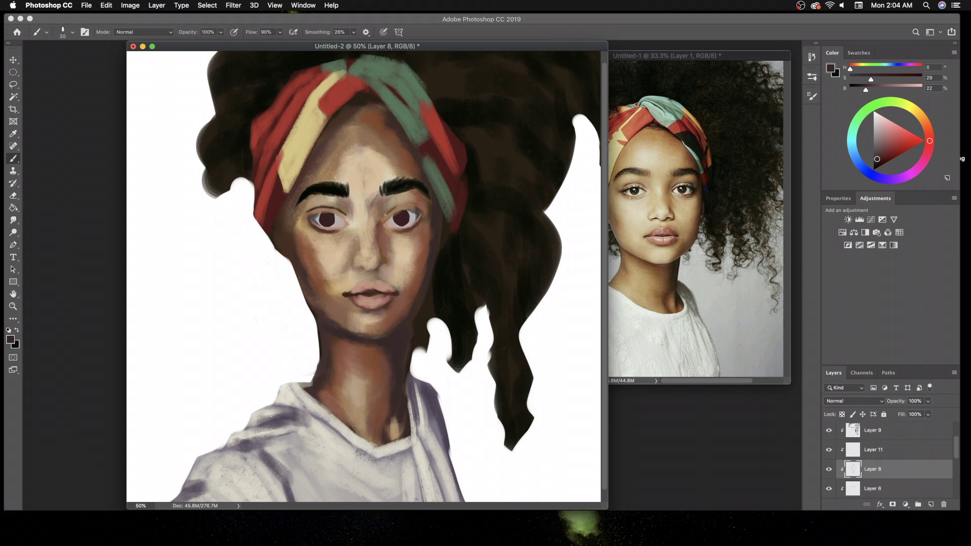
# - Sample pupil black, iris red-brown, eye-white grey and skin tone around the left eye
pyautogui.keyDown('alt'); pyautogui.click(325, 221); pyautogui.keyUp('alt')
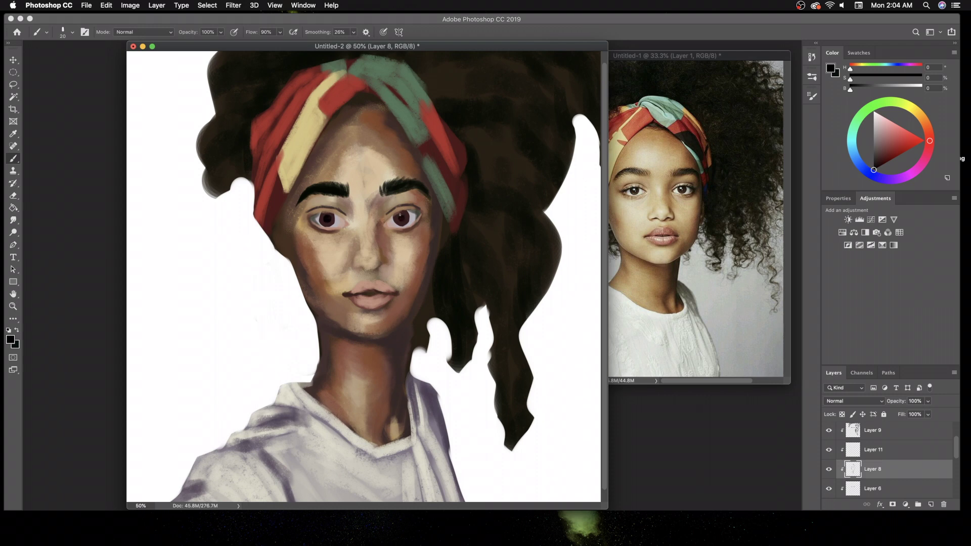
pyautogui.keyDown('alt'); pyautogui.click(322, 215); pyautogui.keyUp('alt')
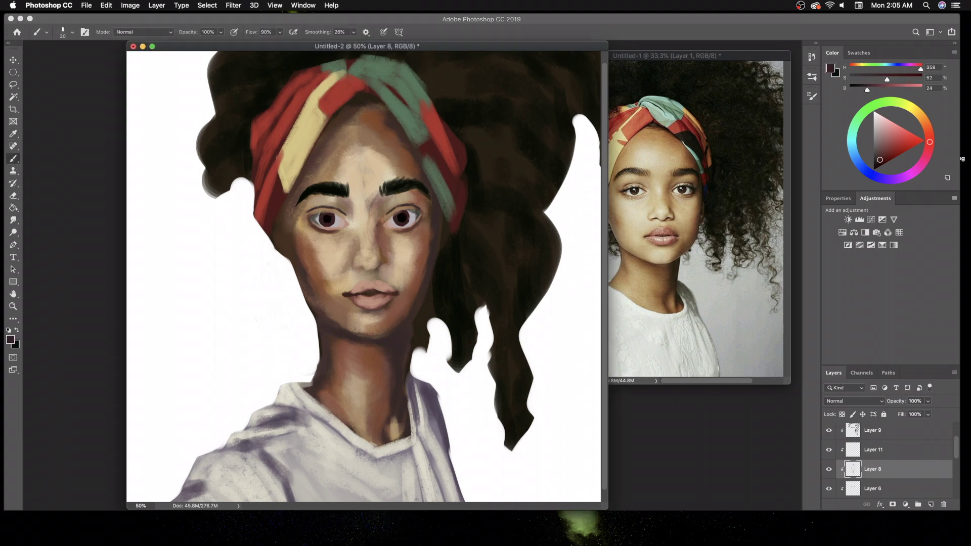
pyautogui.keyDown('alt'); pyautogui.click(413, 218); pyautogui.keyUp('alt')
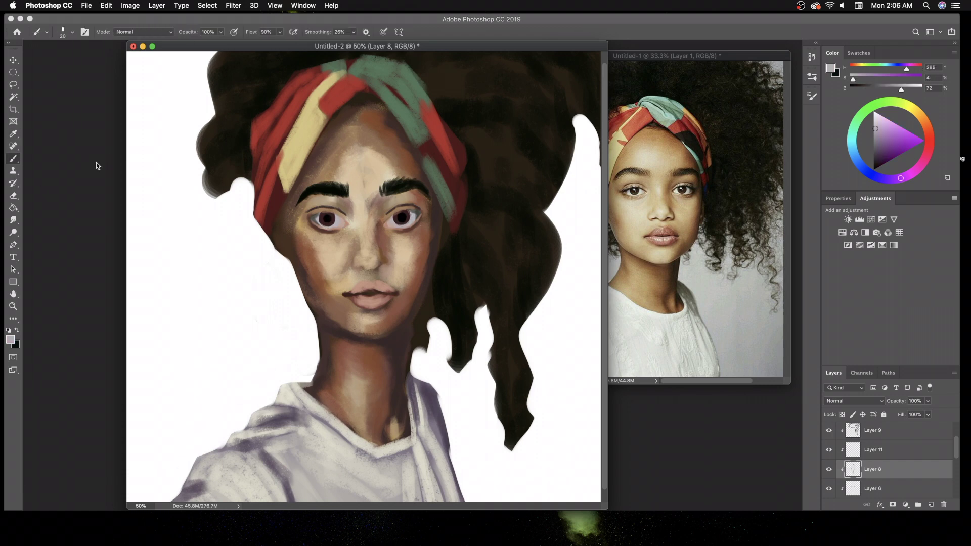
pyautogui.keyDown('alt'); pyautogui.click(325, 210); pyautogui.keyUp('alt')
pyautogui.keyDown('alt'); pyautogui.click(325, 211); pyautogui.keyUp('alt')
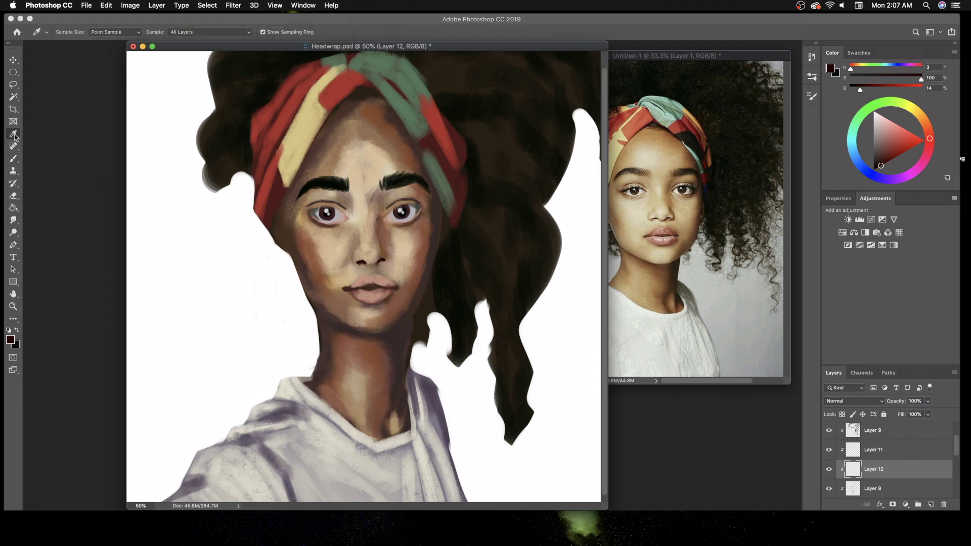
pyautogui.keyDown('alt'); pyautogui.click(312, 211); pyautogui.keyUp('alt')
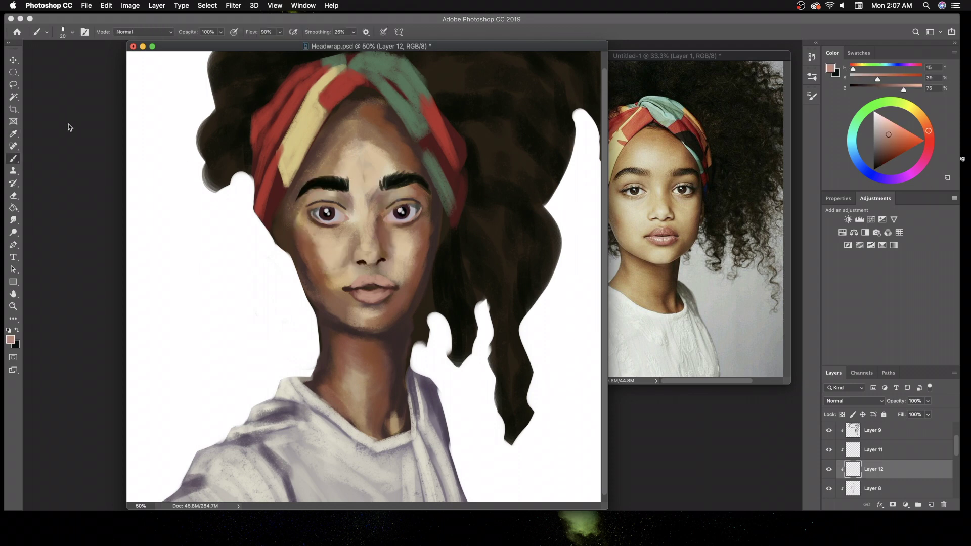
# - Add a new 'lashes' layer and paint near-black lashes along the right eye's upper lid
pyautogui.press('i')
pyautogui.click(926, 504)
pyautogui.press('b')
pyautogui.keyDown('alt'); pyautogui.click(316, 209); pyautogui.keyUp('alt')
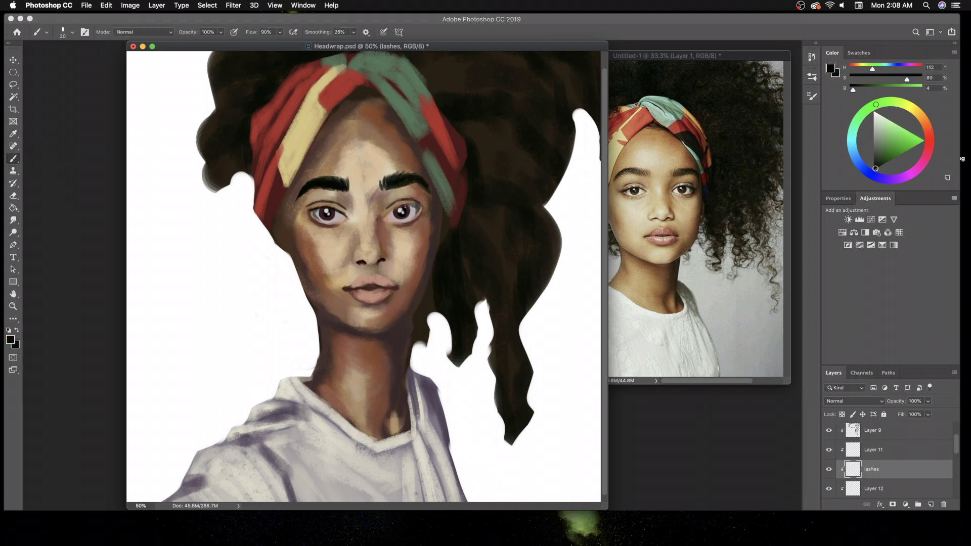
pyautogui.moveTo(395, 208); pyautogui.dragTo(423, 204)
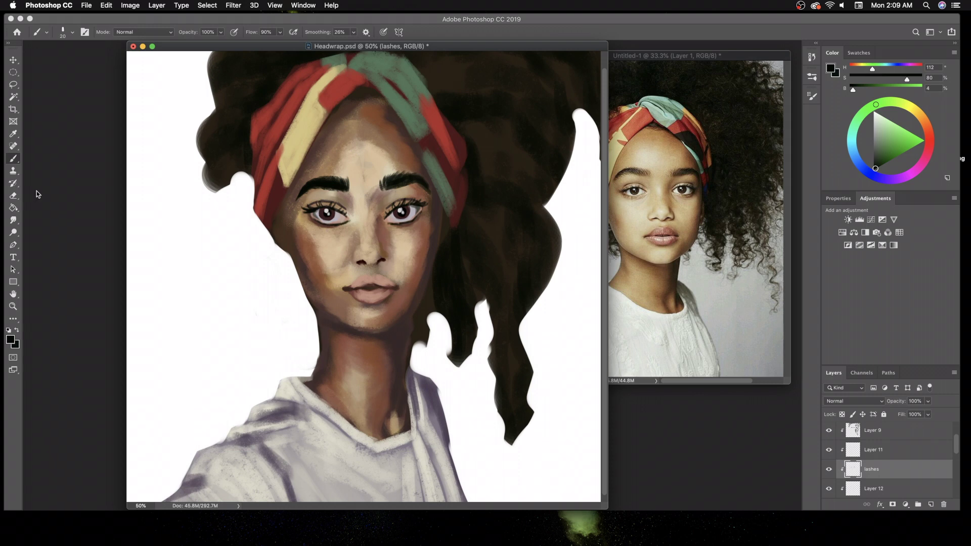
pyautogui.press('e')
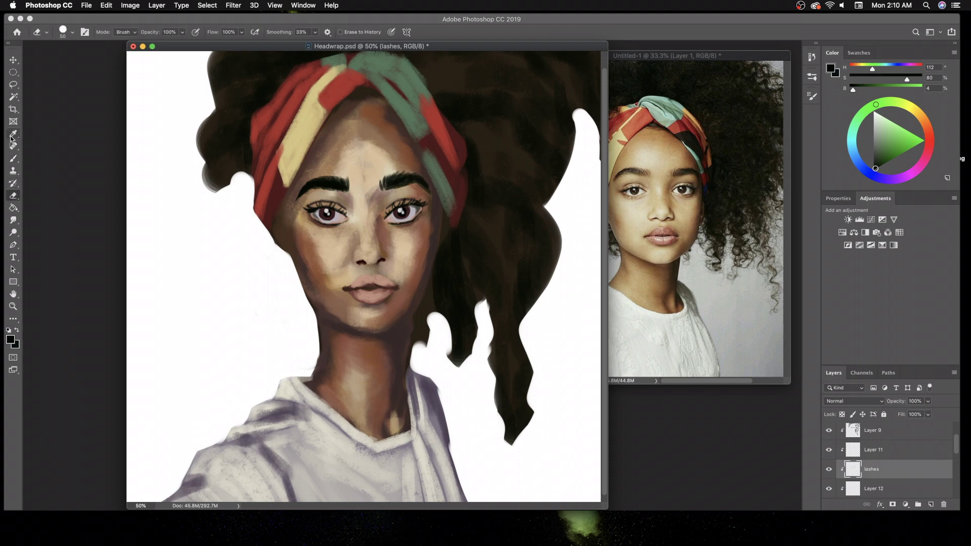
pyautogui.press('b')
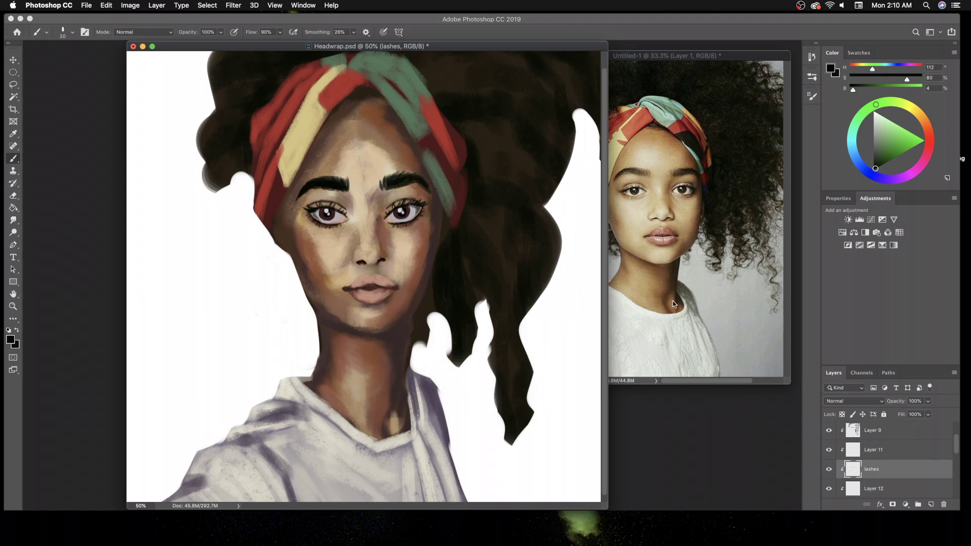
# - Zoom in to refine iris detail with a smaller brush and sampled red-browns
pyautogui.press('i')
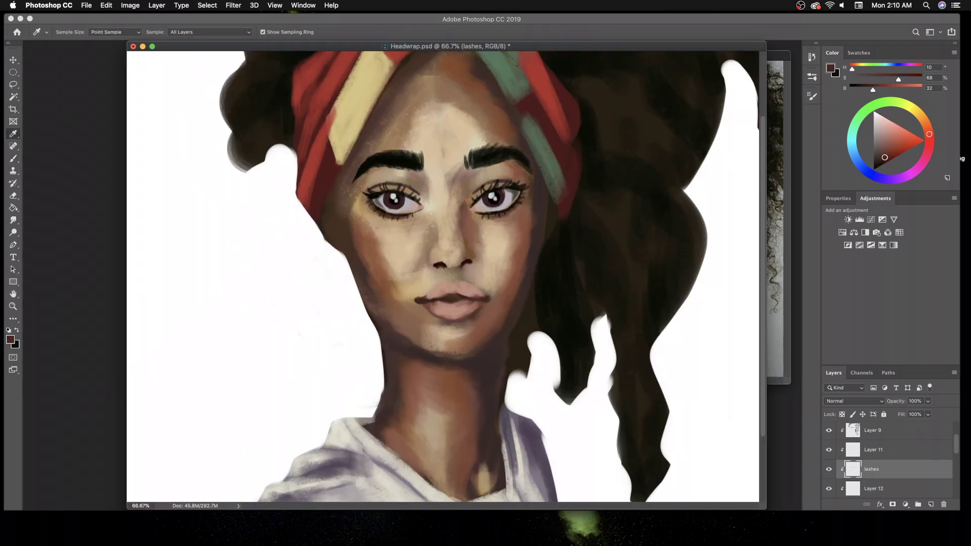
pyautogui.click(387, 196)
pyautogui.press('b')
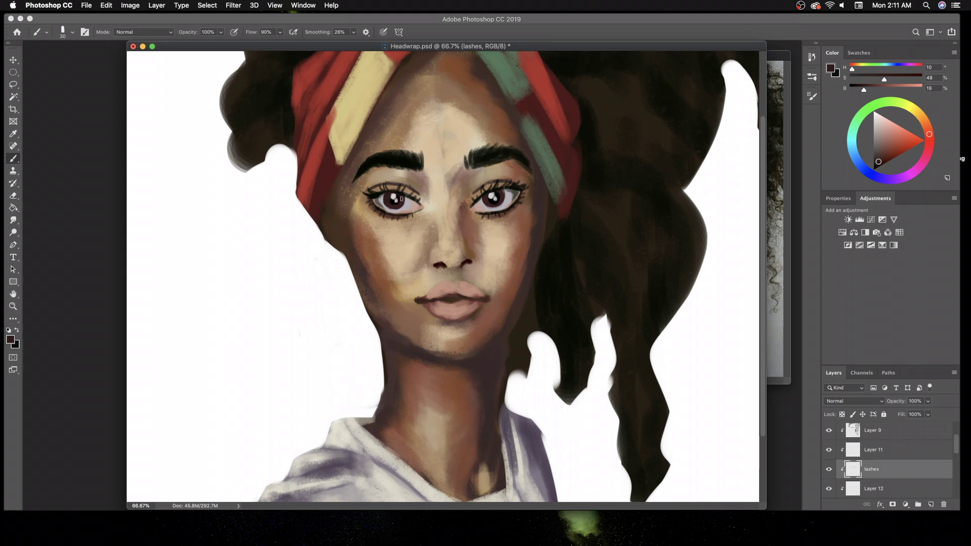
pyautogui.keyDown('alt'); pyautogui.click(399, 195); pyautogui.keyUp('alt')
pyautogui.keyDown('alt'); pyautogui.click(587, 176); pyautogui.keyUp('alt')
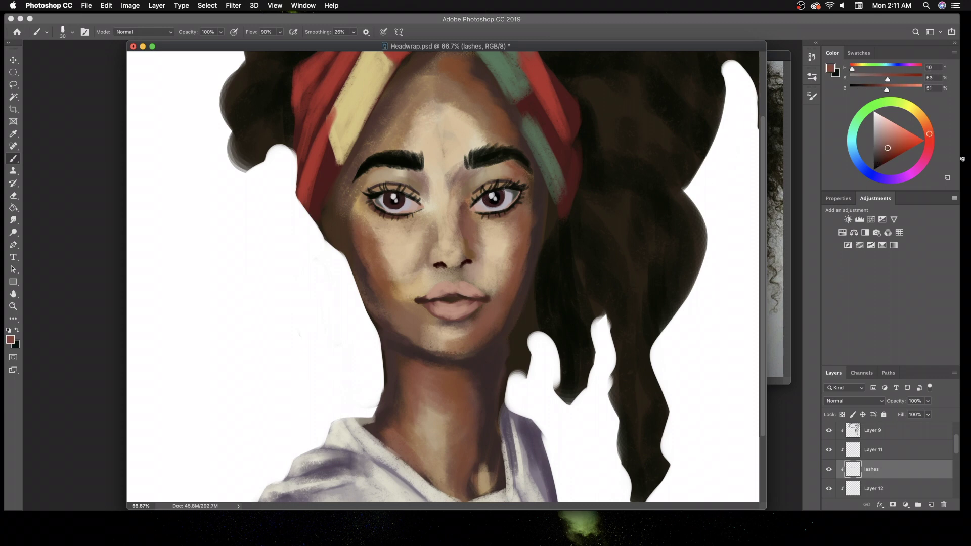
pyautogui.press('[')
pyautogui.press('[')
pyautogui.press('[')
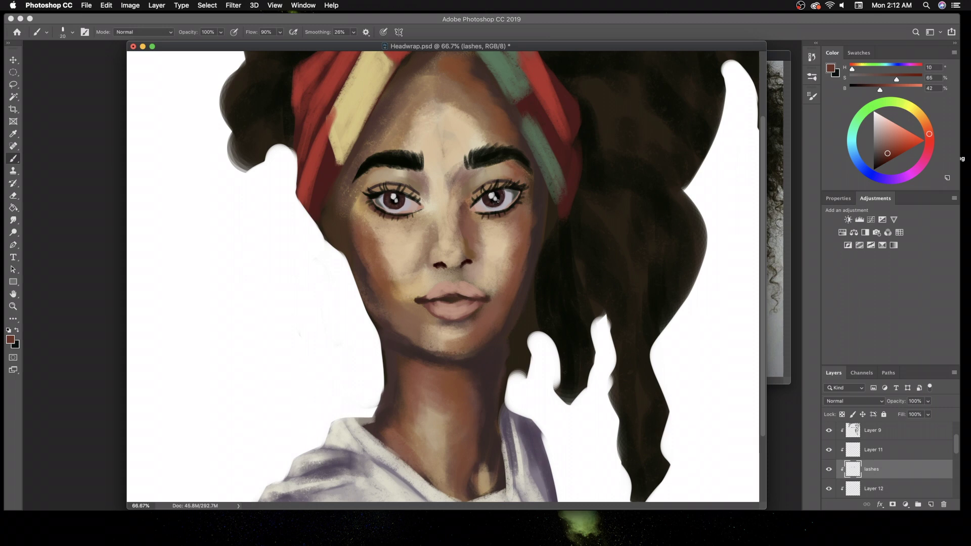
pyautogui.keyDown('alt'); pyautogui.click(450, 308); pyautogui.keyUp('alt')
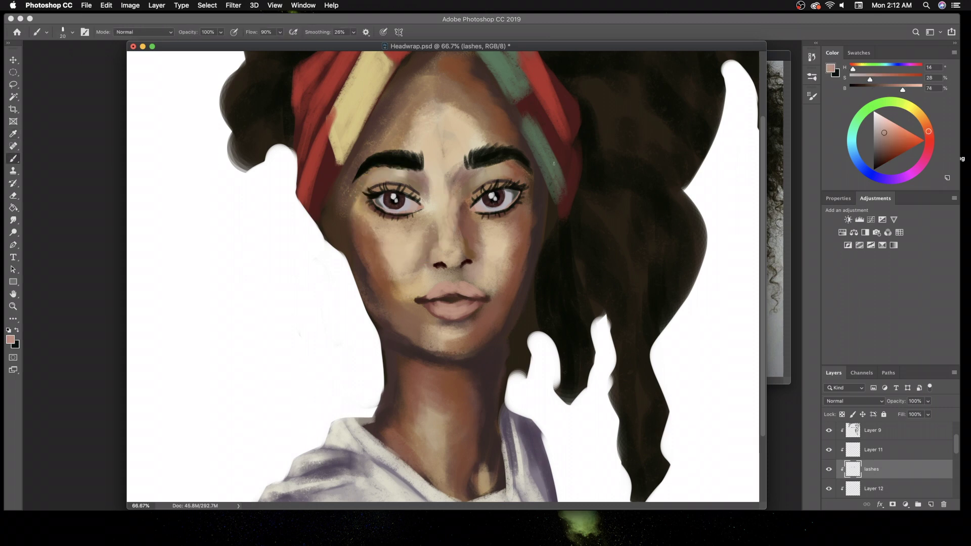
pyautogui.hotkey('ctrl', '-')
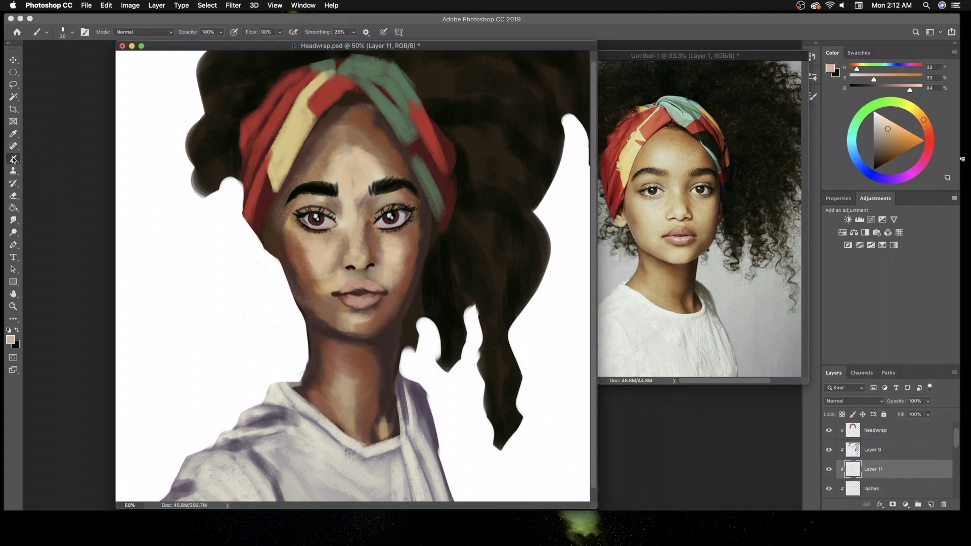
# - Lighten the left cheek with skin tone and shade its edge darker brown
pyautogui.click(14, 159)
pyautogui.moveTo(268, 251); pyautogui.dragTo(273, 225)
pyautogui.keyDown('alt'); pyautogui.click(420, 237); pyautogui.keyUp('alt')
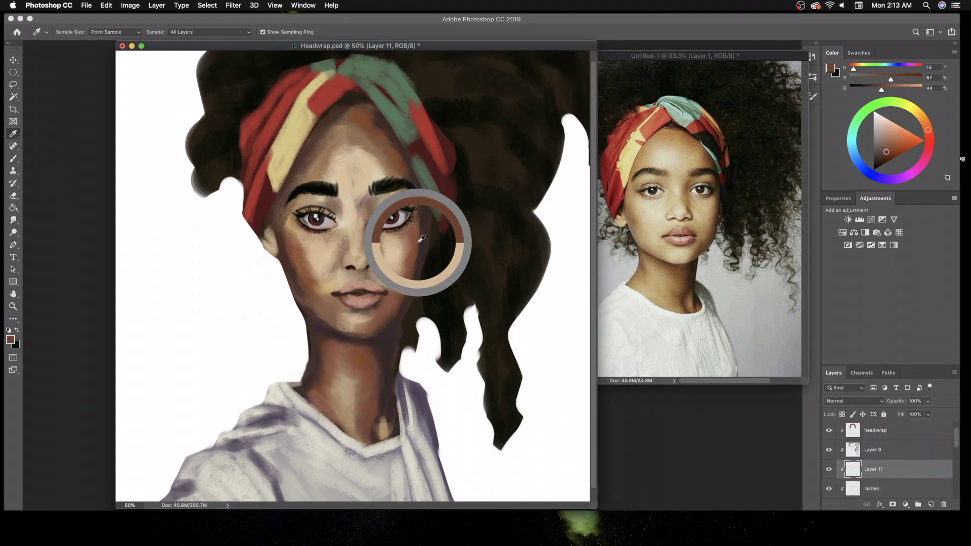
pyautogui.moveTo(263, 235); pyautogui.dragTo(268, 250)
pyautogui.scroll(1, 889, 466)
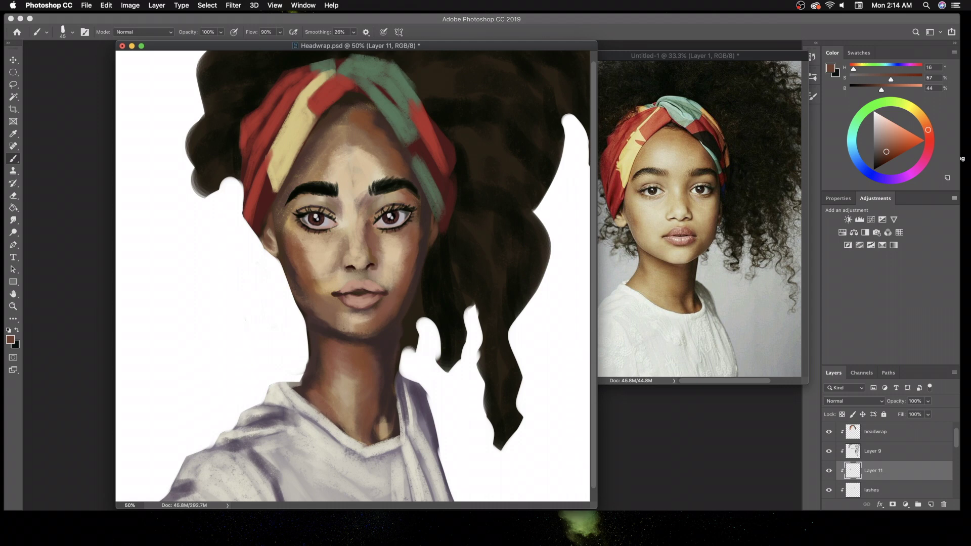
pyautogui.keyDown('alt'); pyautogui.click(379, 262); pyautogui.keyUp('alt')
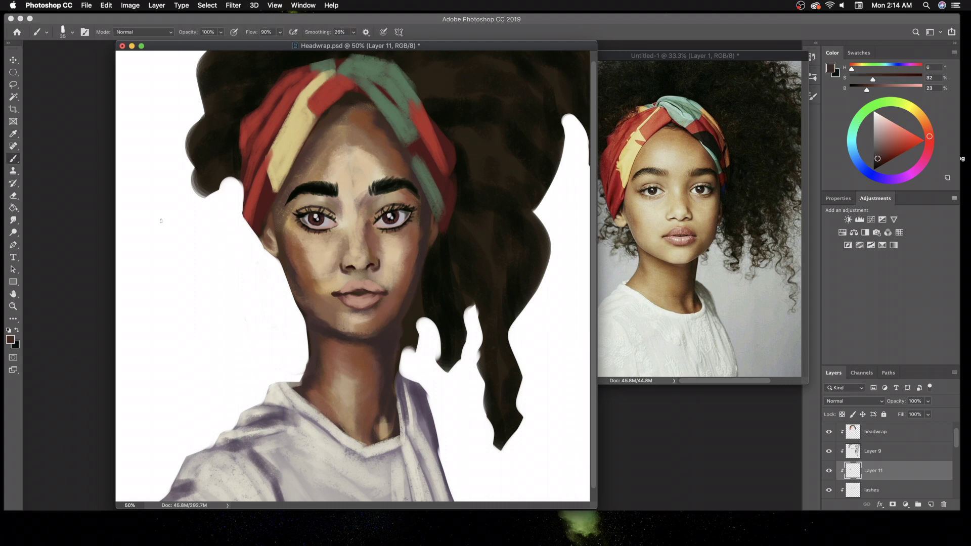
# - Deepen the right lip corner with a warm skin tone sampled from the reference
pyautogui.press('i')
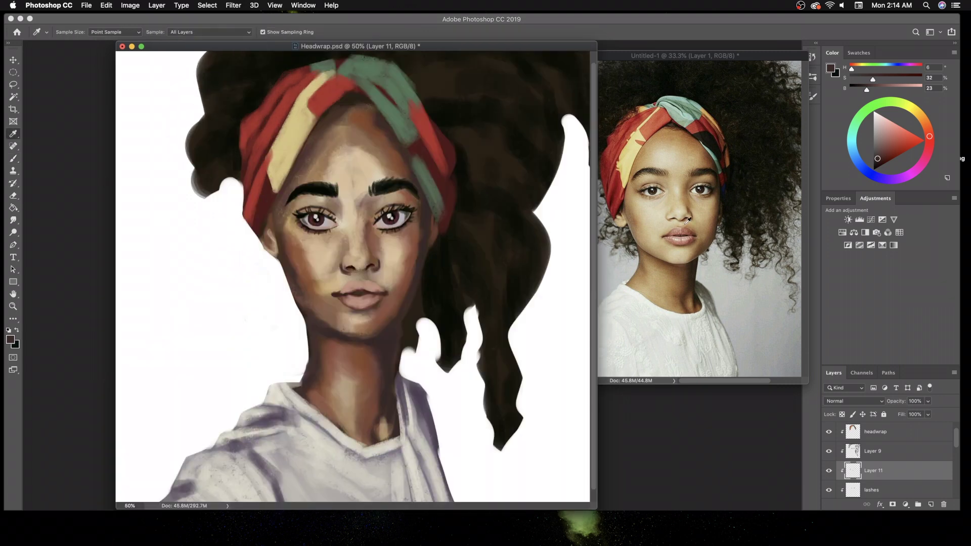
pyautogui.click(695, 223)
pyautogui.press('b')
pyautogui.moveTo(372, 291); pyautogui.dragTo(380, 293)
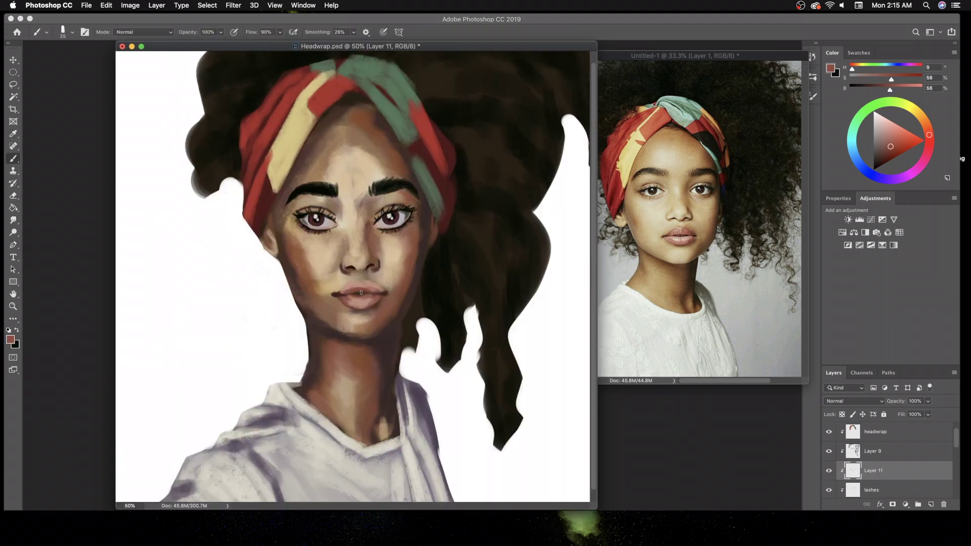
pyautogui.keyDown('alt'); pyautogui.click(269, 228); pyautogui.keyUp('alt')
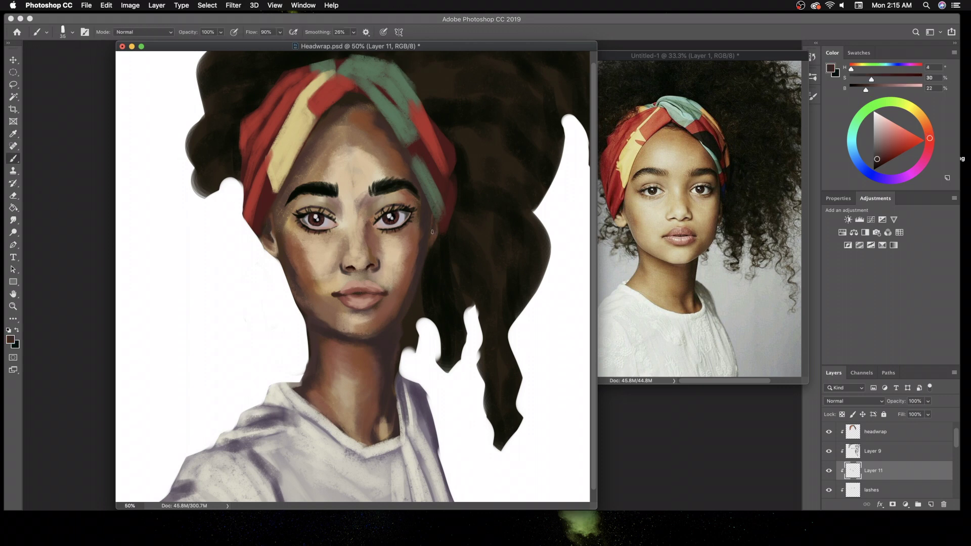
pyautogui.keyDown('alt'); pyautogui.click(412, 265); pyautogui.keyUp('alt')
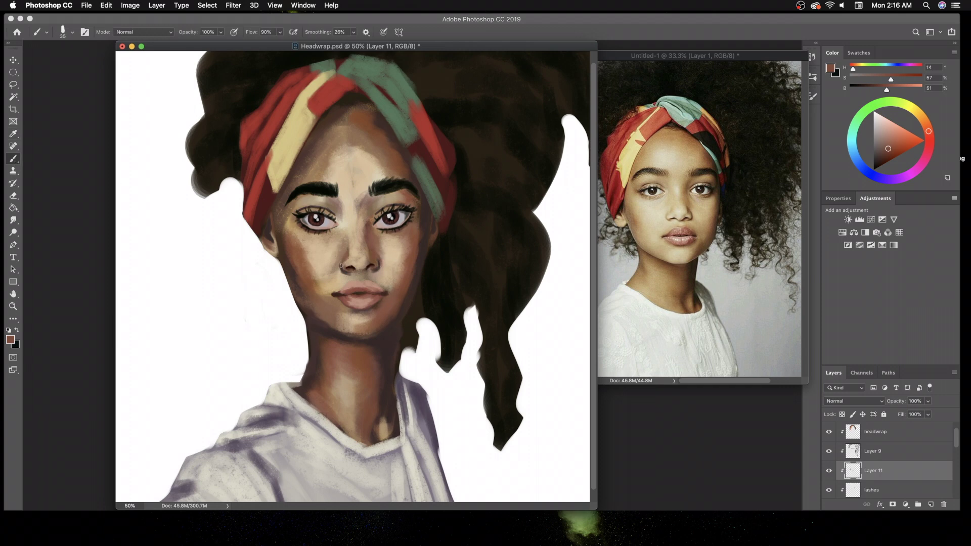
# - Sample the headwrap yellow from the reference and make the op hair layer active
pyautogui.press('i')
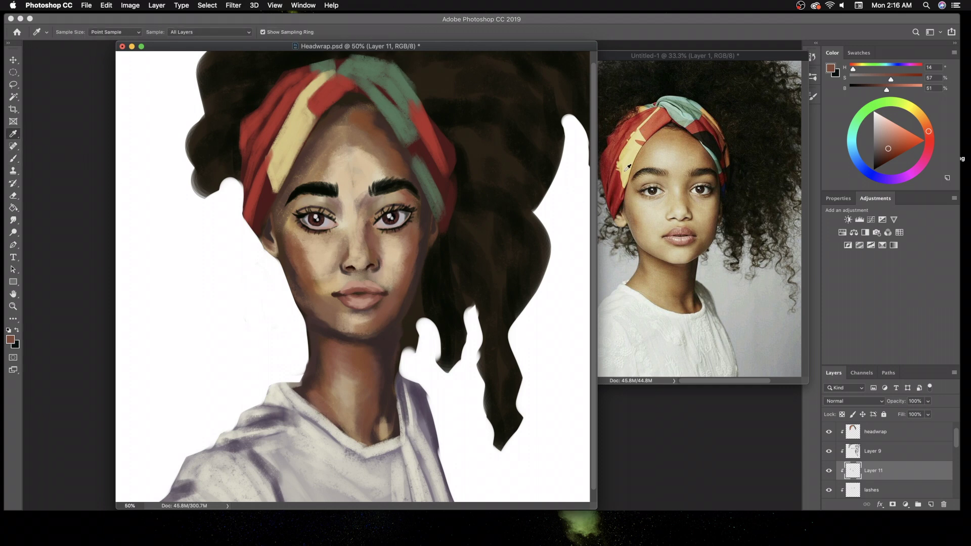
pyautogui.click(627, 167)
pyautogui.press('b')
pyautogui.click(874, 431)
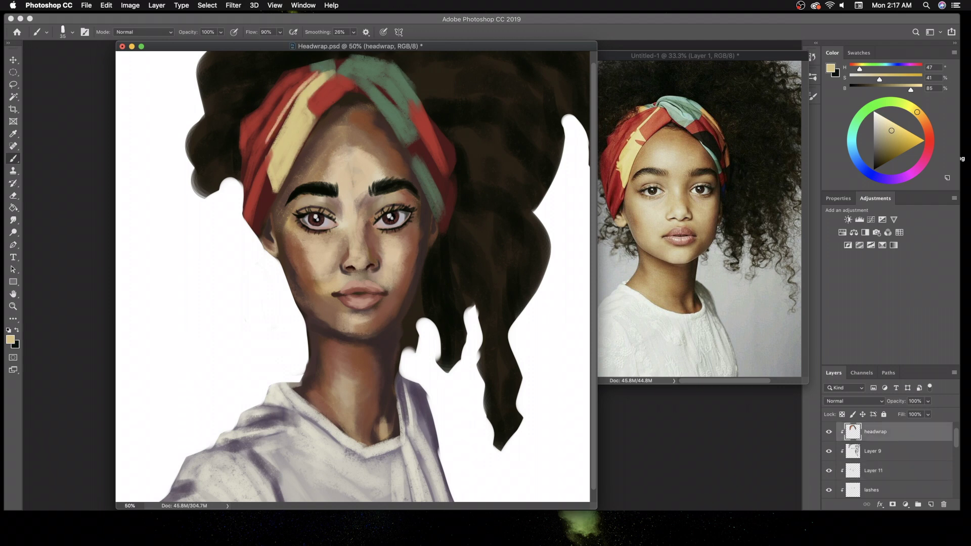
pyautogui.click(890, 471)
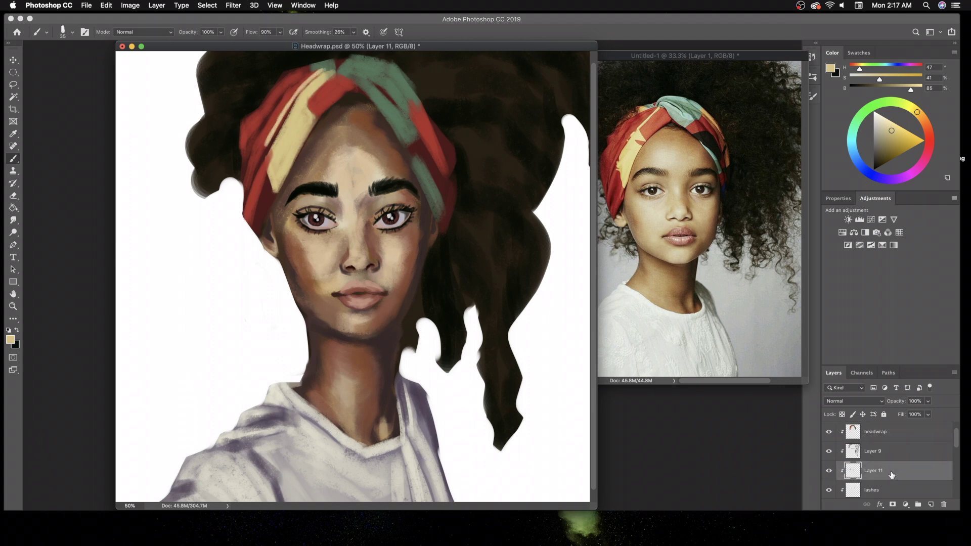
pyautogui.scroll(2, 935, 451)
pyautogui.click(936, 452)
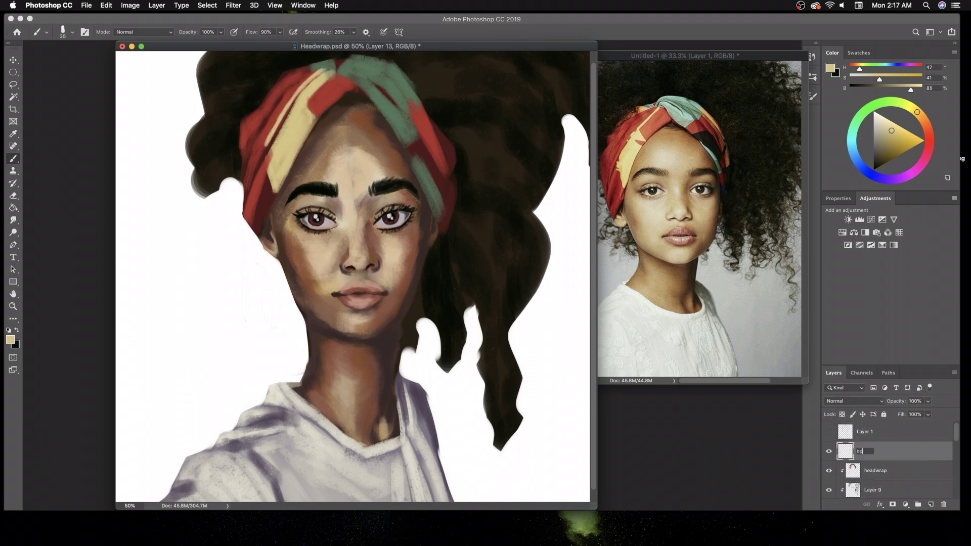
# - Sample a dark brown, enlarge the brush and paint dark curls beside the left cheek
pyautogui.keyDown('alt'); pyautogui.click(738, 253); pyautogui.keyUp('alt')
pyautogui.press(']')
pyautogui.press(']')
pyautogui.press(']')
pyautogui.moveTo(277, 319)
pyautogui.mouseDown()
pyautogui.moveTo(291, 304)
pyautogui.moveTo(276, 331)
pyautogui.moveTo(301, 354)
pyautogui.moveTo(275, 349)
pyautogui.mouseUp()
pyautogui.moveTo(270, 253); pyautogui.dragTo(235, 306)
pyautogui.moveTo(283, 268)
pyautogui.mouseDown()
pyautogui.moveTo(250, 316)
pyautogui.moveTo(259, 303)
pyautogui.mouseUp()
# - Paint dark curls down the right hair edge and lock, and thicken the left curls
pyautogui.press(']')
pyautogui.press(']')
pyautogui.press(']')
pyautogui.moveTo(420, 324)
pyautogui.mouseDown()
pyautogui.moveTo(407, 367)
pyautogui.moveTo(448, 380)
pyautogui.mouseUp()
pyautogui.moveTo(463, 311)
pyautogui.mouseDown()
pyautogui.moveTo(466, 394)
pyautogui.moveTo(486, 419)
pyautogui.moveTo(521, 404)
pyautogui.moveTo(516, 334)
pyautogui.mouseUp()
pyautogui.moveTo(553, 218); pyautogui.dragTo(537, 360)
pyautogui.moveTo(533, 310); pyautogui.dragTo(546, 349)
pyautogui.moveTo(244, 217); pyautogui.dragTo(238, 258)
pyautogui.press(']')
pyautogui.press(']')
pyautogui.press(']')
# - Add curly dark strokes along the upper-right, lower and left hair edges
pyautogui.moveTo(555, 182); pyautogui.dragTo(520, 354)
pyautogui.moveTo(506, 445); pyautogui.dragTo(491, 478)
pyautogui.moveTo(560, 156); pyautogui.dragTo(569, 238)
pyautogui.moveTo(574, 96); pyautogui.dragTo(581, 187)
pyautogui.moveTo(125, 127); pyautogui.dragTo(144, 217)
pyautogui.moveTo(152, 184); pyautogui.dragTo(200, 230)
pyautogui.moveTo(152, 119)
pyautogui.mouseDown()
pyautogui.moveTo(131, 60)
pyautogui.moveTo(162, 56)
pyautogui.mouseUp()
pyautogui.moveTo(167, 202); pyautogui.dragTo(131, 109)
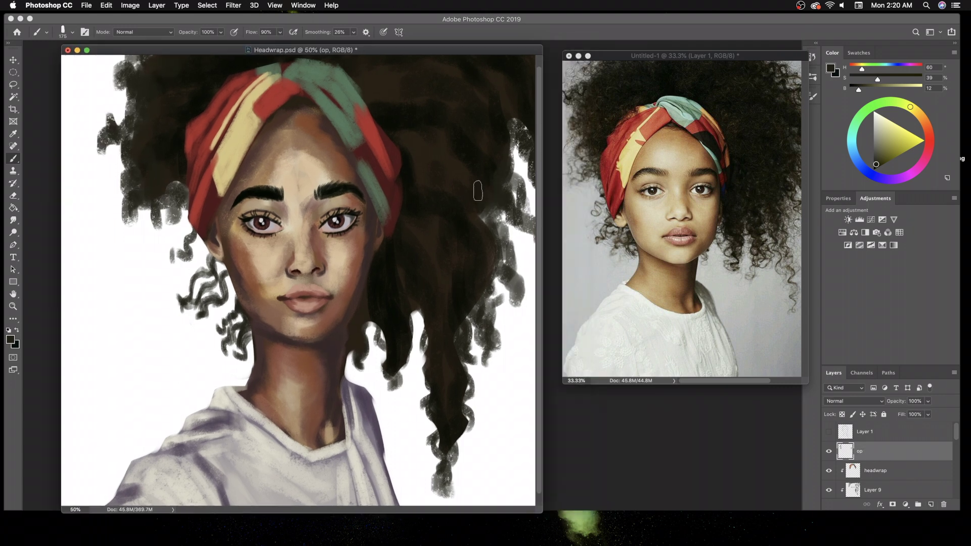
# - Sample a darker hair tone and darken the upper-left hair mass and strands near the face
pyautogui.keyDown('alt'); pyautogui.click(176, 192); pyautogui.keyUp('alt')
pyautogui.moveTo(176, 192); pyautogui.dragTo(129, 76)
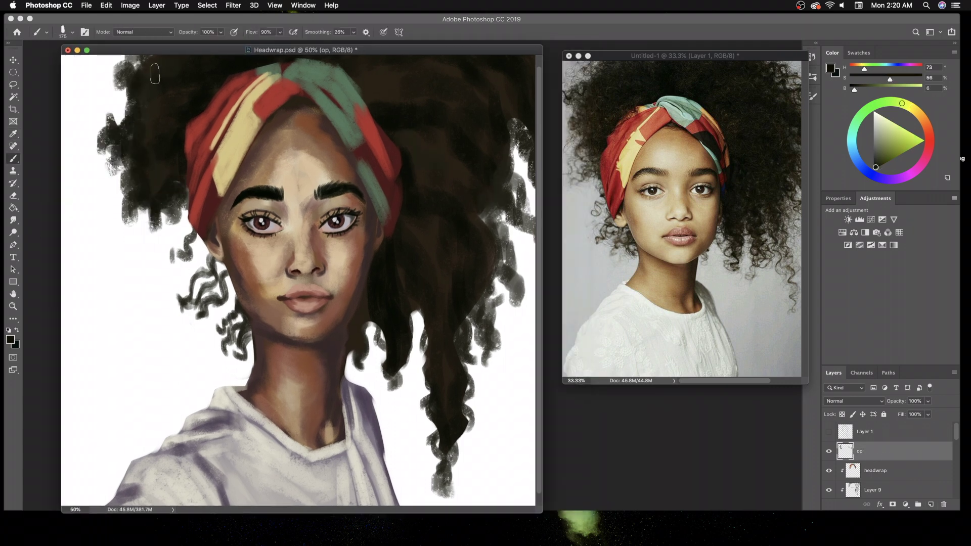
pyautogui.moveTo(222, 263); pyautogui.dragTo(246, 362)
pyautogui.moveTo(179, 208); pyautogui.dragTo(144, 250)
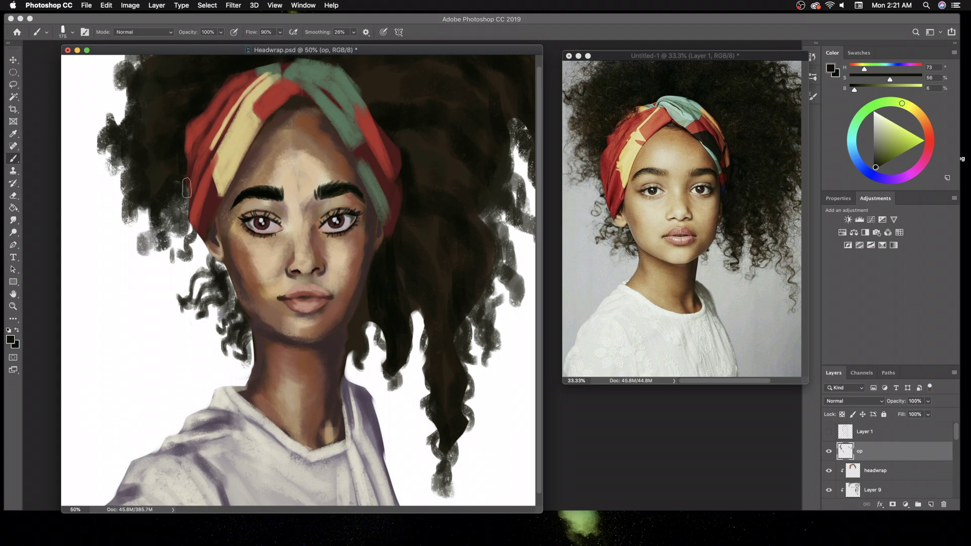
pyautogui.moveTo(412, 316); pyautogui.dragTo(387, 402)
pyautogui.moveTo(377, 319)
pyautogui.mouseDown()
pyautogui.moveTo(356, 377)
pyautogui.moveTo(349, 357)
pyautogui.mouseUp()
pyautogui.moveTo(364, 296); pyautogui.dragTo(346, 387)
# - Deepen the right-side curls and cover white gaps in the hair above the headwrap
pyautogui.moveTo(422, 303); pyautogui.dragTo(438, 470)
pyautogui.moveTo(442, 256); pyautogui.dragTo(440, 291)
pyautogui.moveTo(505, 253); pyautogui.dragTo(485, 324)
pyautogui.moveTo(510, 212); pyautogui.dragTo(496, 278)
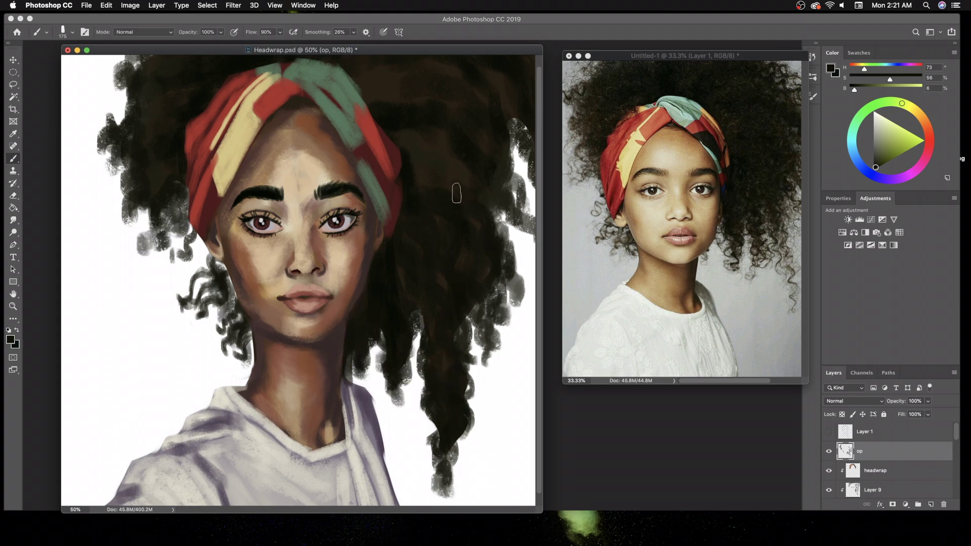
pyautogui.moveTo(526, 162); pyautogui.dragTo(505, 243)
pyautogui.moveTo(470, 172); pyautogui.dragTo(430, 146)
pyautogui.moveTo(503, 101); pyautogui.dragTo(523, 187)
pyautogui.moveTo(377, 68); pyautogui.dragTo(364, 99)
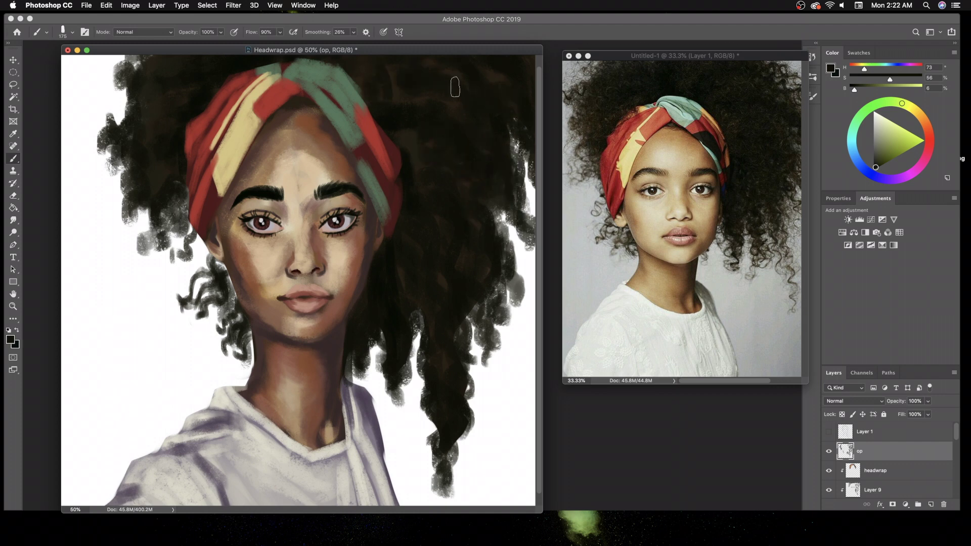
pyautogui.moveTo(392, 65); pyautogui.dragTo(389, 101)
# - With a smaller brush, paint thin curly strands across the right and lower locks
pyautogui.press('[')
pyautogui.press('[')
pyautogui.press('[')
pyautogui.moveTo(475, 303)
pyautogui.mouseDown()
pyautogui.moveTo(488, 356)
pyautogui.moveTo(508, 329)
pyautogui.mouseUp()
pyautogui.moveTo(510, 202); pyautogui.dragTo(526, 260)
pyautogui.moveTo(514, 144); pyautogui.dragTo(526, 218)
pyautogui.moveTo(508, 273); pyautogui.dragTo(514, 298)
pyautogui.moveTo(467, 387); pyautogui.dragTo(458, 483)
pyautogui.moveTo(407, 344); pyautogui.dragTo(399, 412)
pyautogui.moveTo(374, 341); pyautogui.dragTo(352, 381)
# - Paint more dark curls into the left and lower-right hair, then bring up brush presets
pyautogui.moveTo(157, 222); pyautogui.dragTo(155, 182)
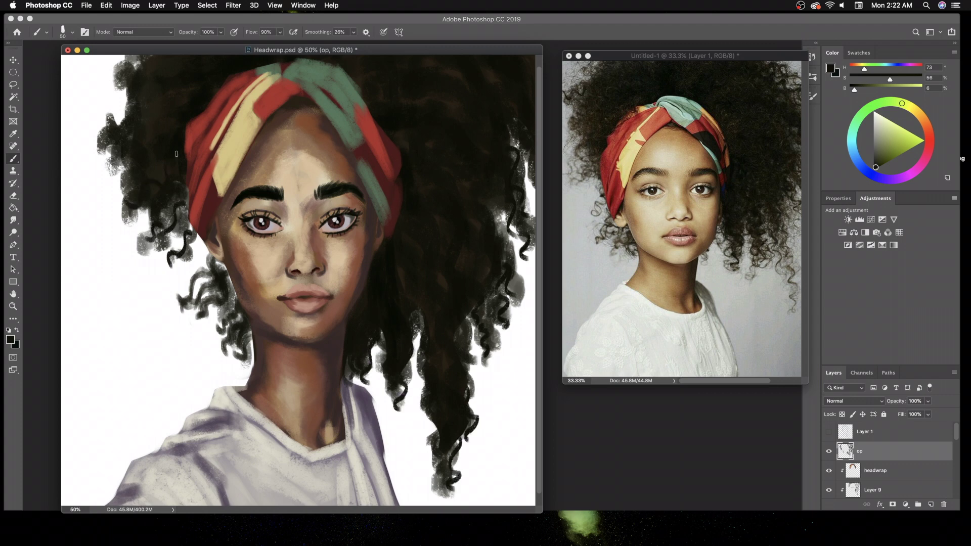
pyautogui.moveTo(119, 151); pyautogui.dragTo(109, 166)
pyautogui.moveTo(127, 120); pyautogui.dragTo(112, 89)
pyautogui.moveTo(152, 109)
pyautogui.mouseDown()
pyautogui.moveTo(139, 58)
pyautogui.moveTo(164, 76)
pyautogui.mouseUp()
pyautogui.moveTo(427, 407); pyautogui.dragTo(431, 437)
pyautogui.rightClick(441, 389)
# - Dismiss the brush presets and paint more curls into the lower-right and left hair
pyautogui.press('Escape')
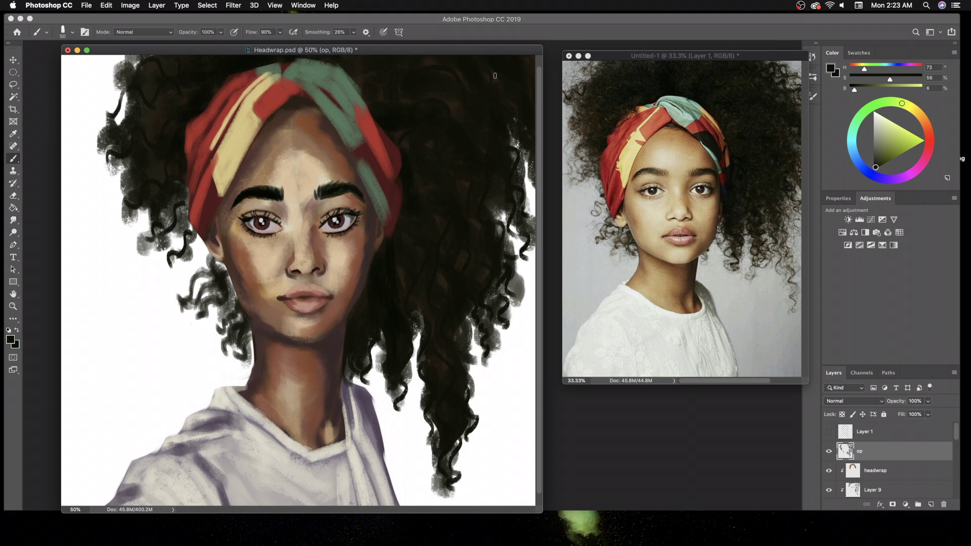
pyautogui.moveTo(399, 410); pyautogui.dragTo(401, 429)
pyautogui.moveTo(374, 379); pyautogui.dragTo(373, 404)
pyautogui.moveTo(445, 487); pyautogui.dragTo(440, 503)
pyautogui.moveTo(243, 331); pyautogui.dragTo(233, 361)
pyautogui.moveTo(219, 263); pyautogui.dragTo(213, 305)
pyautogui.moveTo(197, 222); pyautogui.dragTo(175, 271)
# - Add further curl detail across the right and left sides of the hair
pyautogui.moveTo(503, 213)
pyautogui.mouseDown()
pyautogui.moveTo(519, 262)
pyautogui.moveTo(508, 309)
pyautogui.mouseUp()
pyautogui.moveTo(473, 360); pyautogui.dragTo(467, 387)
pyautogui.moveTo(175, 208); pyautogui.dragTo(151, 246)
pyautogui.moveTo(212, 261); pyautogui.dragTo(192, 303)
pyautogui.moveTo(518, 172); pyautogui.dragTo(528, 209)
pyautogui.moveTo(412, 359)
pyautogui.mouseDown()
pyautogui.moveTo(401, 385)
pyautogui.moveTo(417, 405)
pyautogui.mouseUp()
# - Paint curls in the upper-left hair, finishing with brownish strokes across it
pyautogui.moveTo(252, 329); pyautogui.dragTo(245, 355)
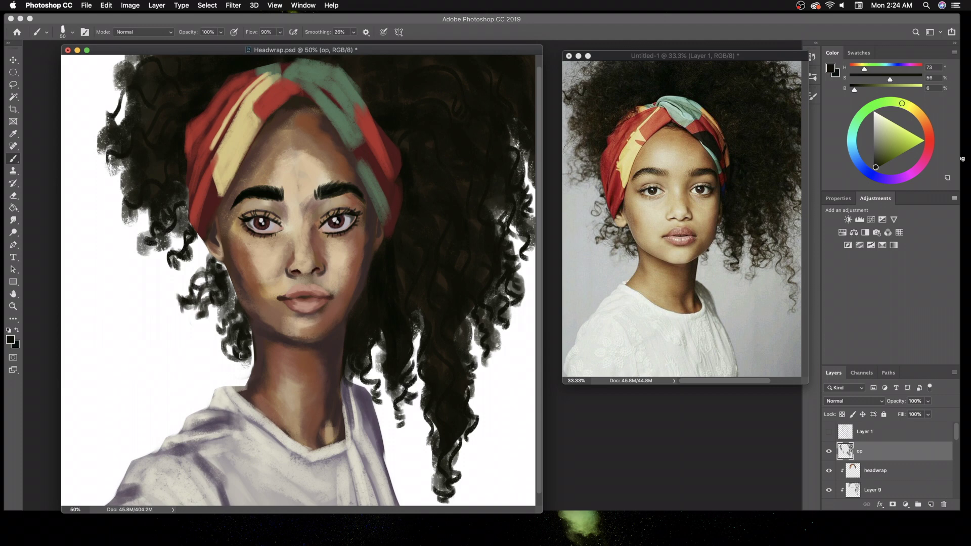
pyautogui.moveTo(107, 132); pyautogui.dragTo(84, 151)
pyautogui.moveTo(132, 70); pyautogui.dragTo(107, 93)
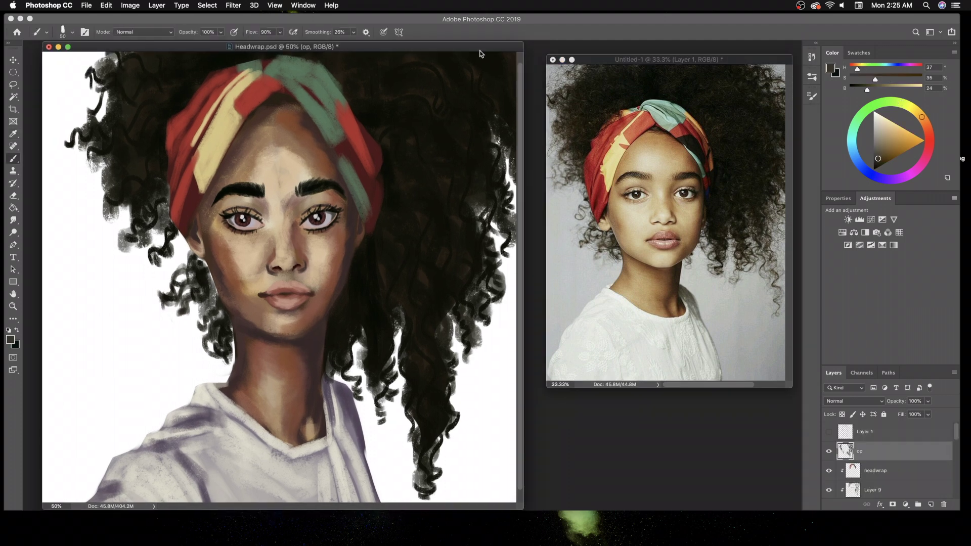
pyautogui.moveTo(125, 178)
pyautogui.mouseDown()
pyautogui.moveTo(157, 152)
pyautogui.moveTo(149, 57)
pyautogui.mouseUp()
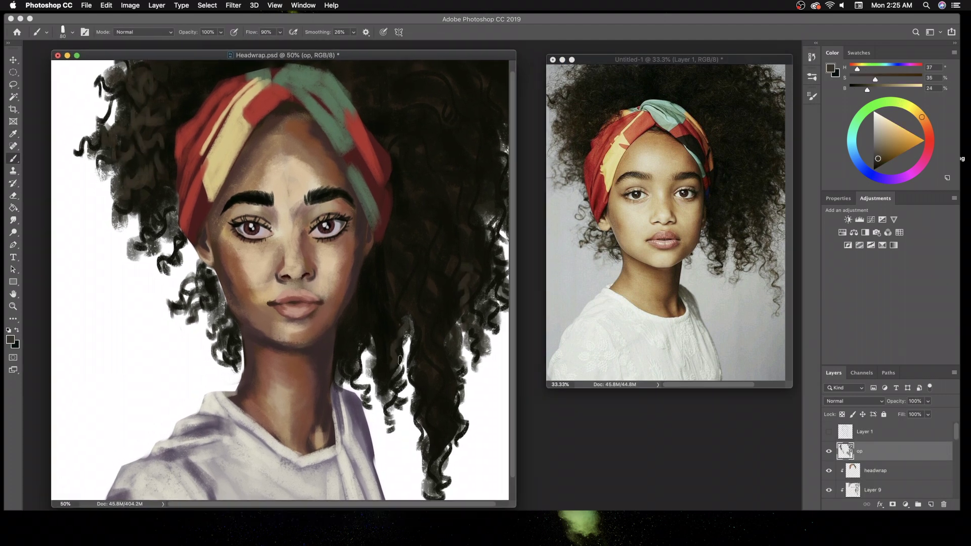
# - Streak lighter brown curl highlights through the right and lower-right hair
pyautogui.moveTo(440, 104)
pyautogui.mouseDown()
pyautogui.moveTo(473, 167)
pyautogui.moveTo(486, 263)
pyautogui.mouseUp()
pyautogui.moveTo(491, 70); pyautogui.dragTo(499, 127)
pyautogui.press(']')
pyautogui.press(']')
pyautogui.press(']')
pyautogui.moveTo(390, 136); pyautogui.dragTo(417, 185)
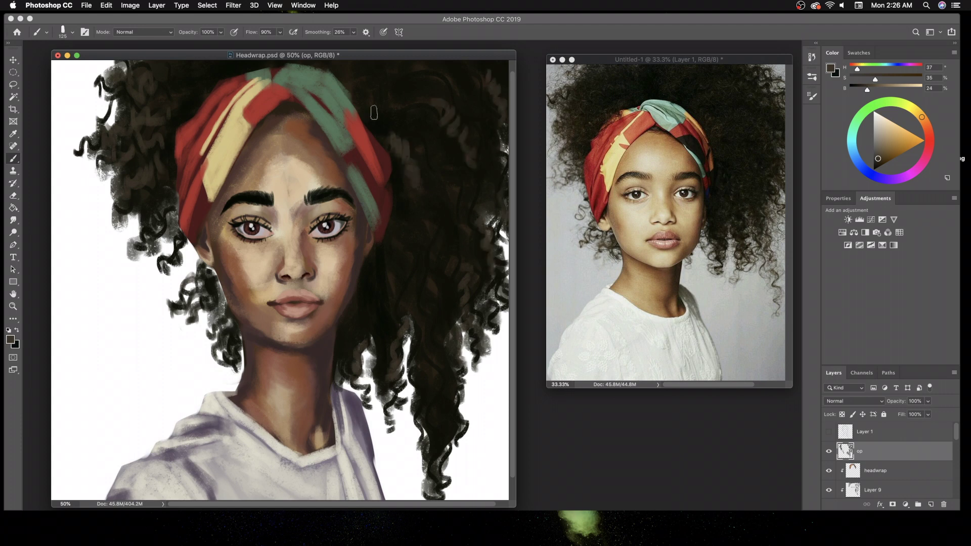
pyautogui.moveTo(373, 109); pyautogui.dragTo(399, 134)
pyautogui.moveTo(392, 251); pyautogui.dragTo(420, 324)
pyautogui.moveTo(419, 382); pyautogui.dragTo(427, 442)
pyautogui.moveTo(450, 357); pyautogui.dragTo(444, 447)
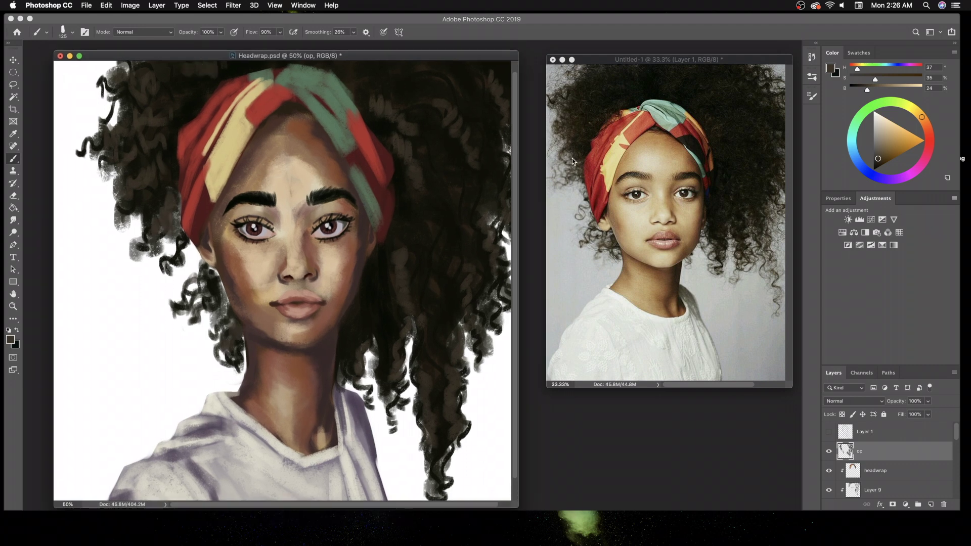
# - Sample a tan skin tone and lighten the forehead between the brows and the neck
pyautogui.press(']')
pyautogui.press(']')
pyautogui.keyDown('alt'); pyautogui.click(247, 179); pyautogui.keyUp('alt')
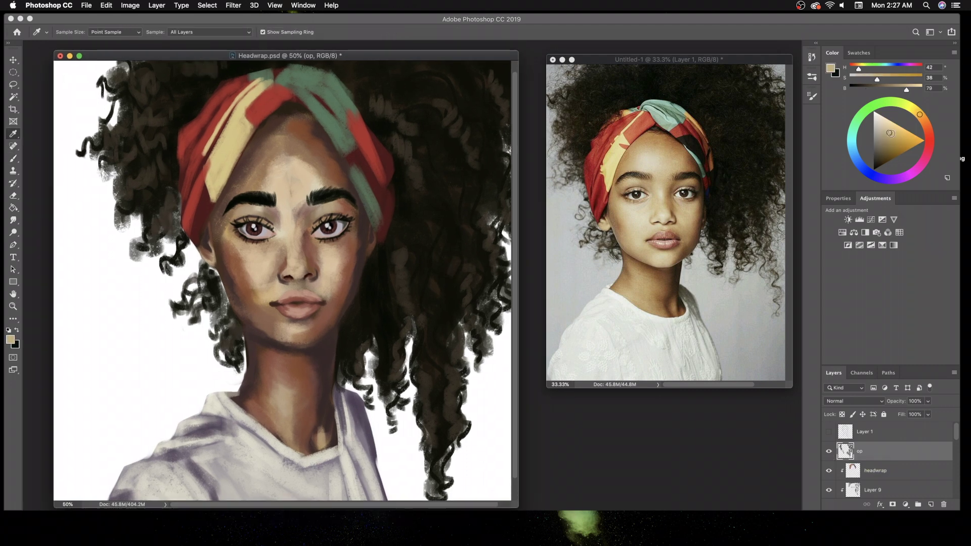
pyautogui.moveTo(260, 178)
pyautogui.mouseDown()
pyautogui.moveTo(304, 149)
pyautogui.moveTo(323, 187)
pyautogui.mouseUp()
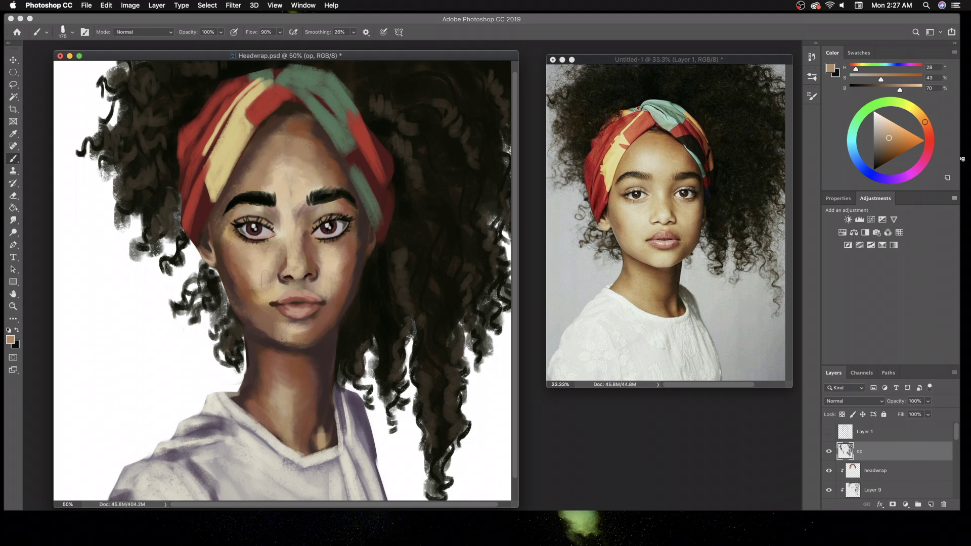
pyautogui.moveTo(255, 356); pyautogui.dragTo(262, 367)
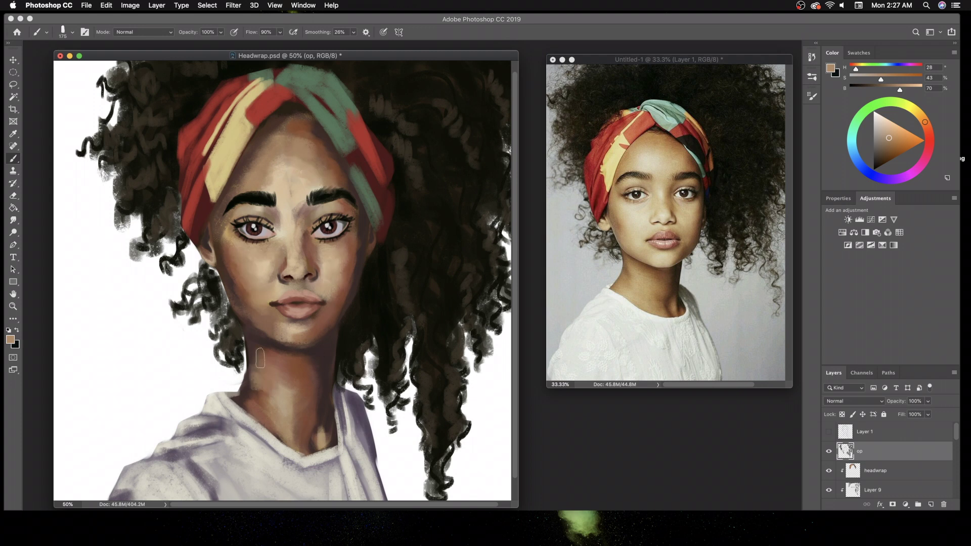
pyautogui.press('[')
pyautogui.press('[')
pyautogui.press('[')
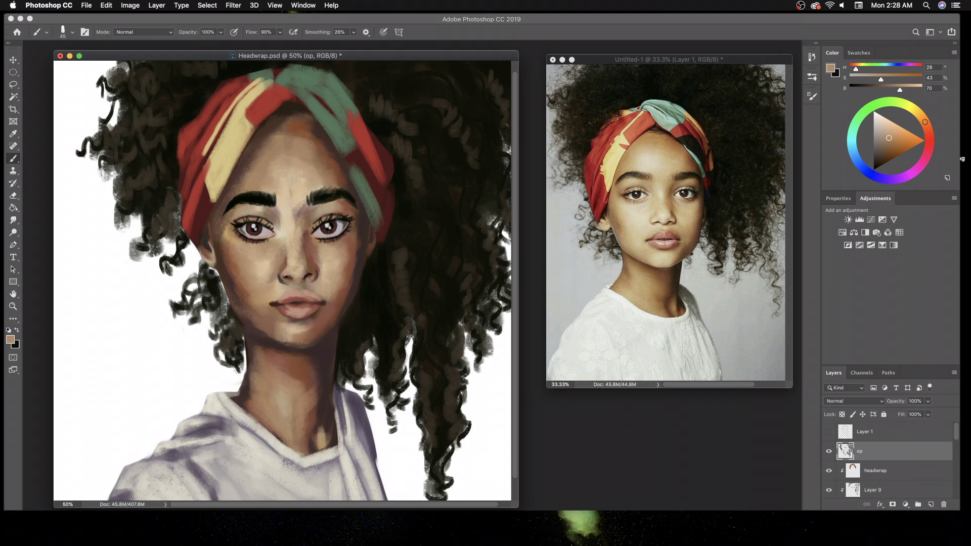
# - Fill the bottom background Layer 13 with red using the Paint Bucket
pyautogui.scroll(-5, 889, 455)
pyautogui.click(865, 469)
pyautogui.click(13, 208)
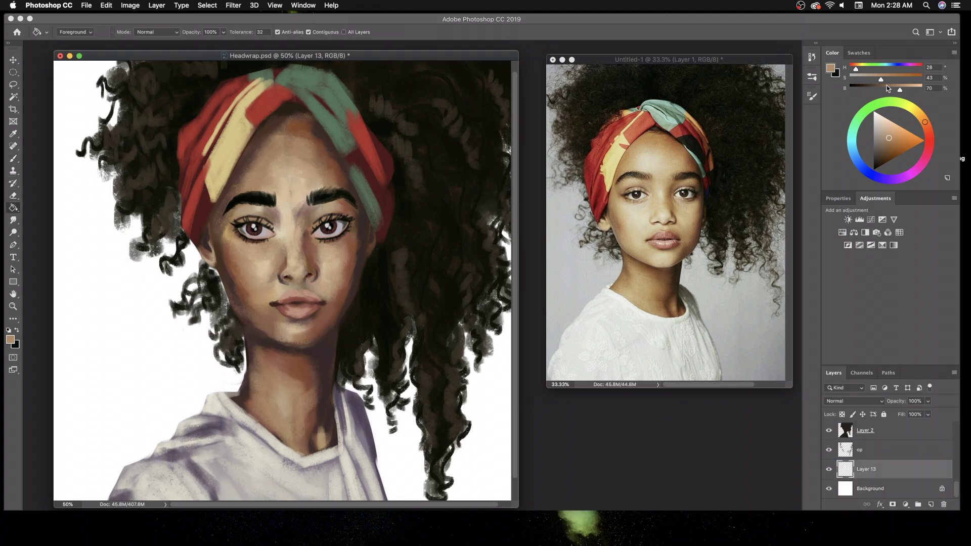
pyautogui.click(930, 139)
pyautogui.click(897, 148)
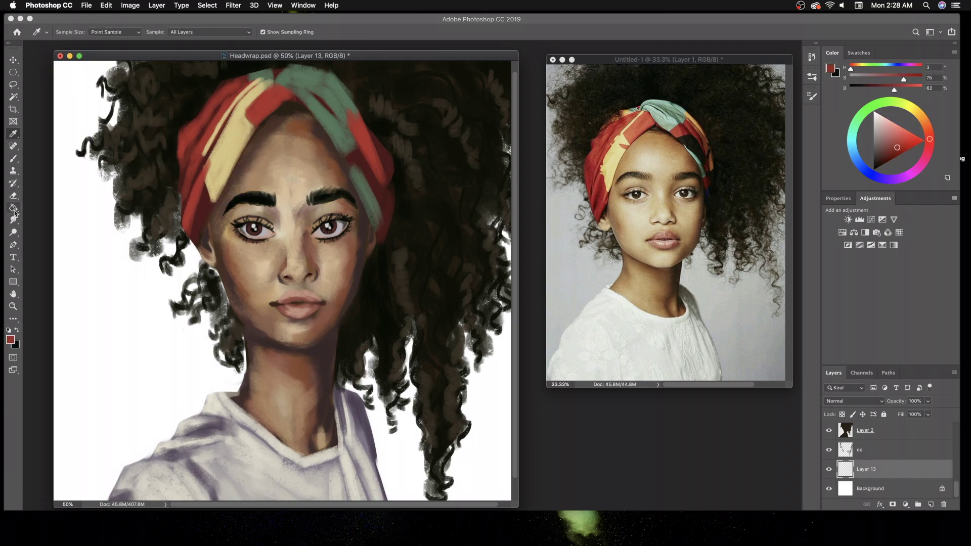
# - Colorize Layer 13 in Hue/Saturation, shifting hue and lightness to a warm tan
pyautogui.click(126, 253)
pyautogui.click(103, 5)
pyautogui.click(262, 80)
pyautogui.click(760, 170)
pyautogui.moveTo(760, 172); pyautogui.dragTo(770, 182)
pyautogui.moveTo(822, 216); pyautogui.dragTo(819, 217)
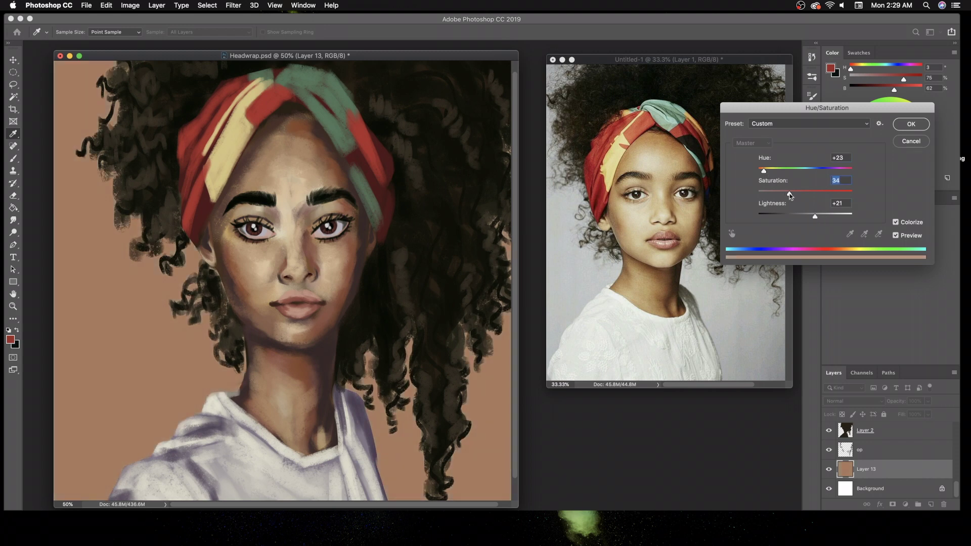
pyautogui.press('Return')
# - On the op layer, sample dark brown, reddish brown and dark red-brown tones from the painting
pyautogui.hotkey('alt', ']')
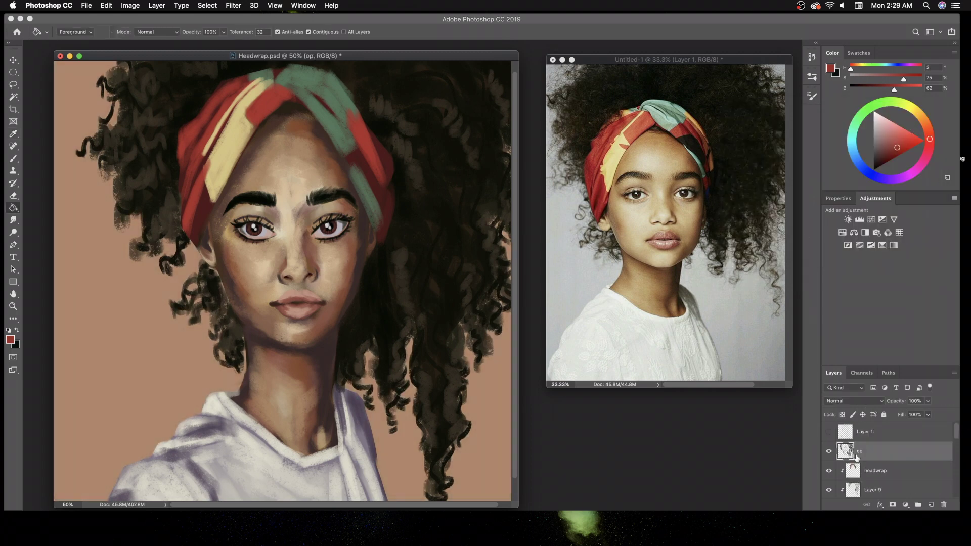
pyautogui.press('i')
pyautogui.click(71, 161)
pyautogui.press('b')
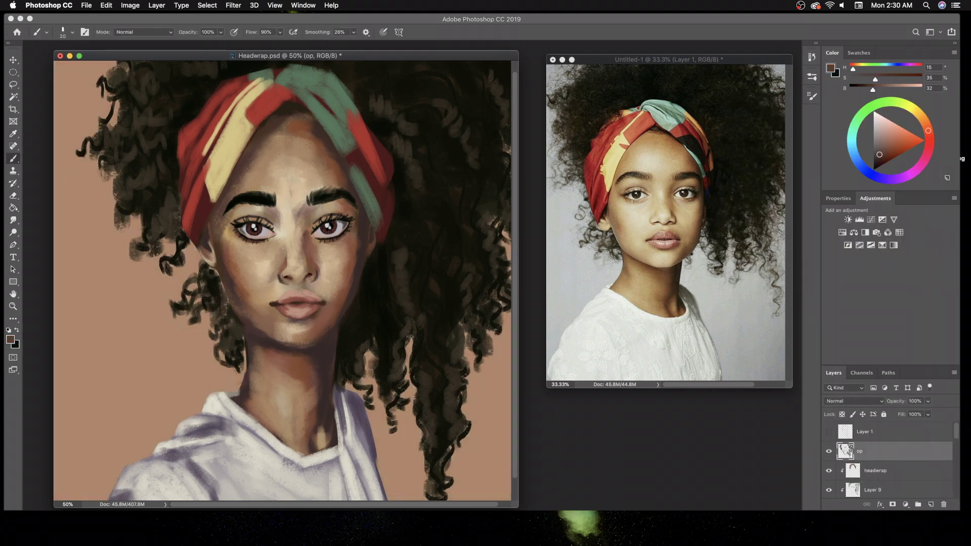
pyautogui.keyDown('alt'); pyautogui.click(75, 179); pyautogui.keyUp('alt')
pyautogui.keyDown('alt'); pyautogui.click(286, 278); pyautogui.keyUp('alt')
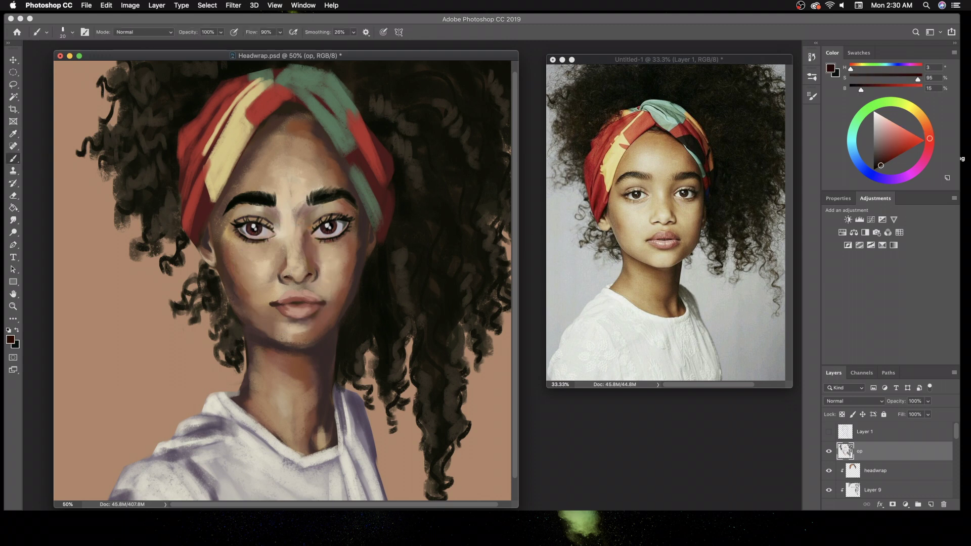
# - On Layer 11, sample a darker neck tan and shade the right side of the chin
pyautogui.press('i')
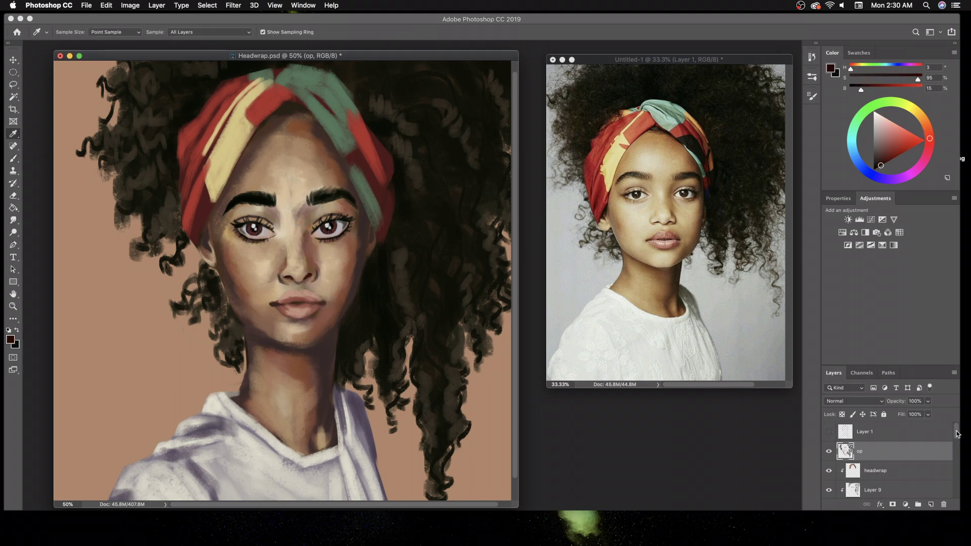
pyautogui.hotkey('alt', '[')
pyautogui.hotkey('alt', '[')
pyautogui.hotkey('alt', '[')
pyautogui.click(645, 277)
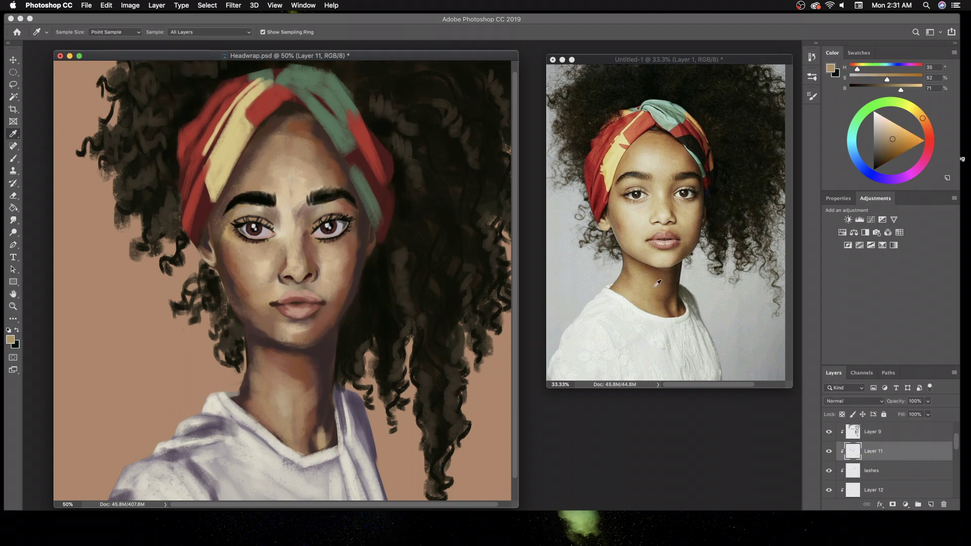
pyautogui.press('b')
pyautogui.keyDown('alt'); pyautogui.click(298, 381); pyautogui.keyUp('alt')
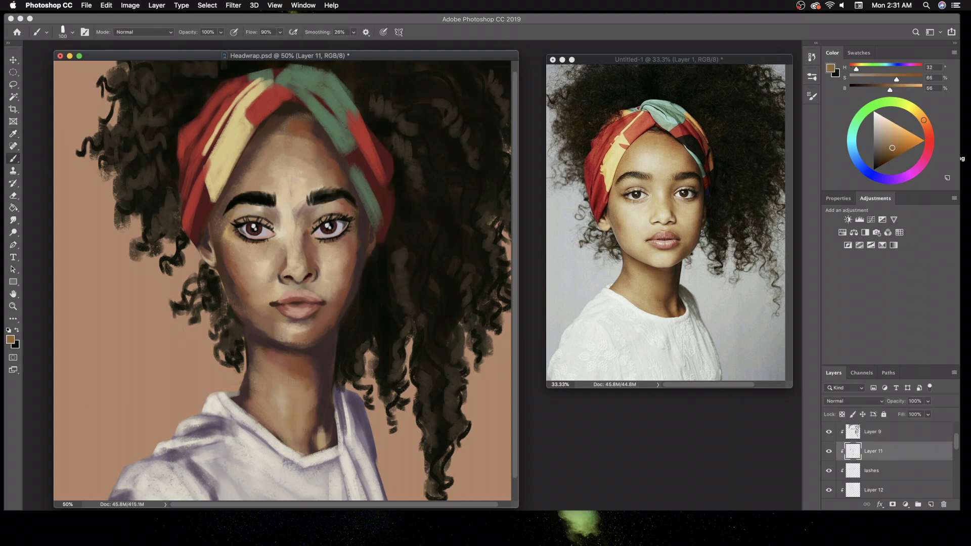
pyautogui.moveTo(309, 330); pyautogui.dragTo(294, 338)
# - Return to the op layer, set the brush to 150 and pick a light beige highlight
pyautogui.hotkey('alt', ']')
pyautogui.hotkey('alt', ']')
pyautogui.hotkey('alt', ']')
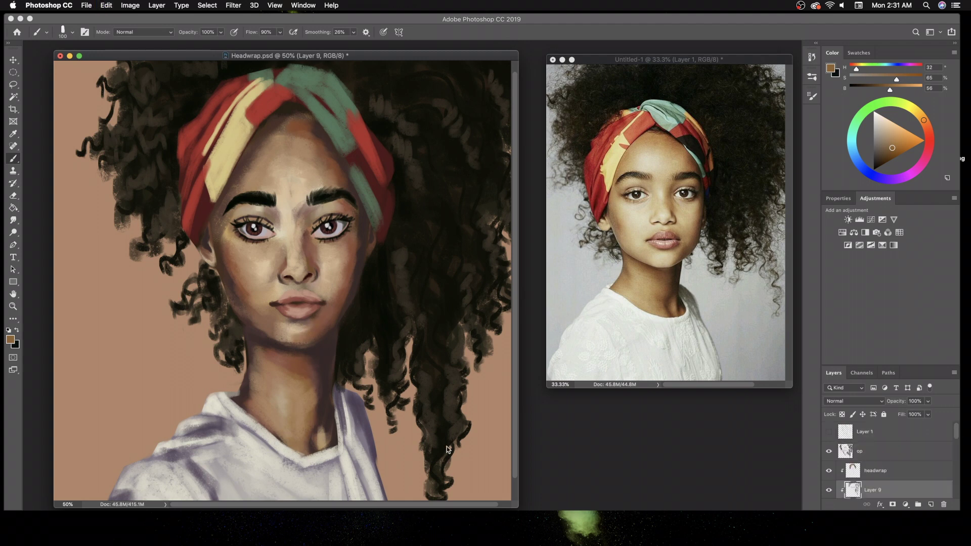
pyautogui.press(']')
pyautogui.press(']')
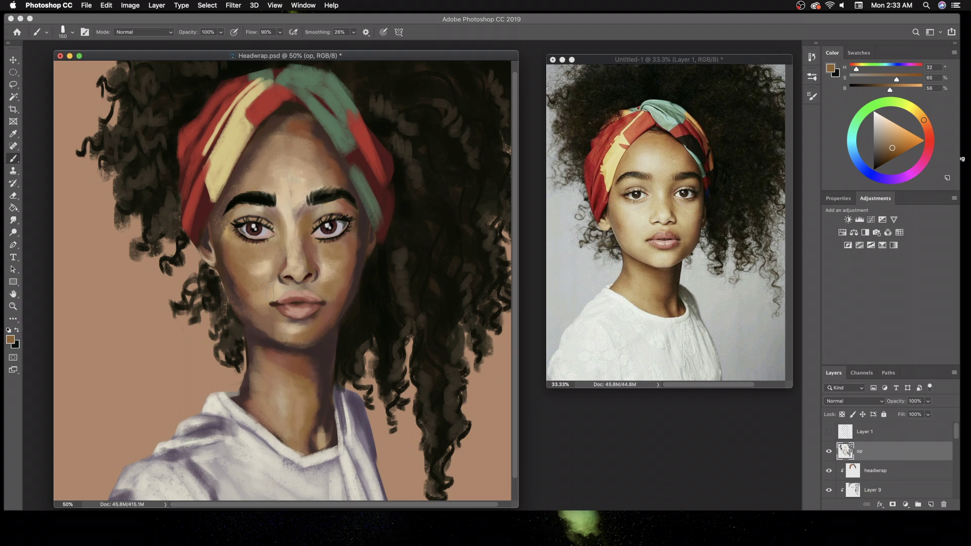
pyautogui.keyDown('alt'); pyautogui.click(303, 163); pyautogui.keyUp('alt')
# - Highlight the forehead, nose bridge, both cheeks and chin with light beige
pyautogui.moveTo(281, 175); pyautogui.dragTo(293, 199)
pyautogui.moveTo(304, 161); pyautogui.dragTo(275, 167)
pyautogui.moveTo(275, 245)
pyautogui.mouseDown()
pyautogui.moveTo(248, 258)
pyautogui.moveTo(262, 291)
pyautogui.moveTo(241, 266)
pyautogui.mouseUp()
pyautogui.moveTo(324, 248); pyautogui.dragTo(348, 275)
pyautogui.moveTo(298, 334)
pyautogui.mouseDown()
pyautogui.moveTo(273, 319)
pyautogui.moveTo(311, 334)
pyautogui.mouseUp()
# - Sample a grey-green from the photo, dark and light lip reds, and a light skin tone
pyautogui.press('i')
pyautogui.click(648, 190)
pyautogui.press('b')
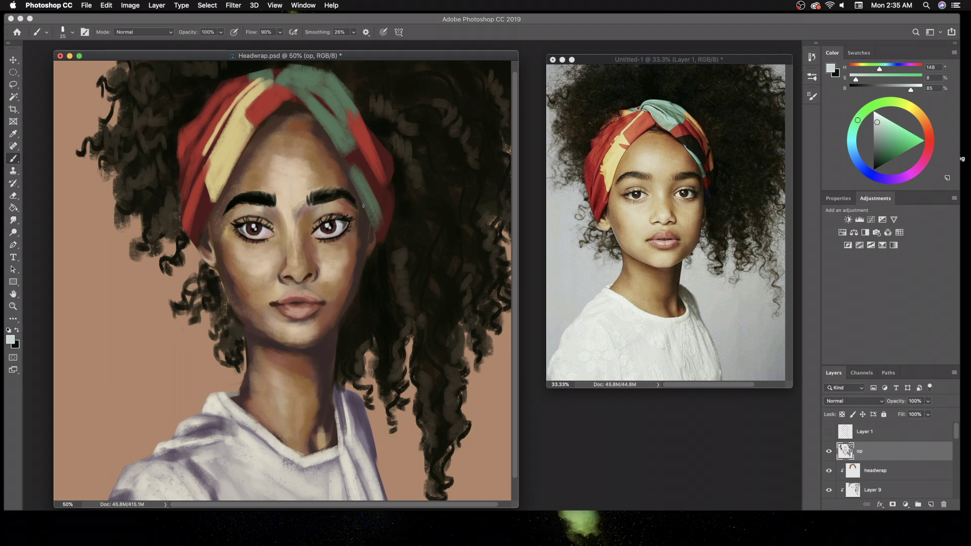
pyautogui.keyDown('alt'); pyautogui.click(289, 304); pyautogui.keyUp('alt')
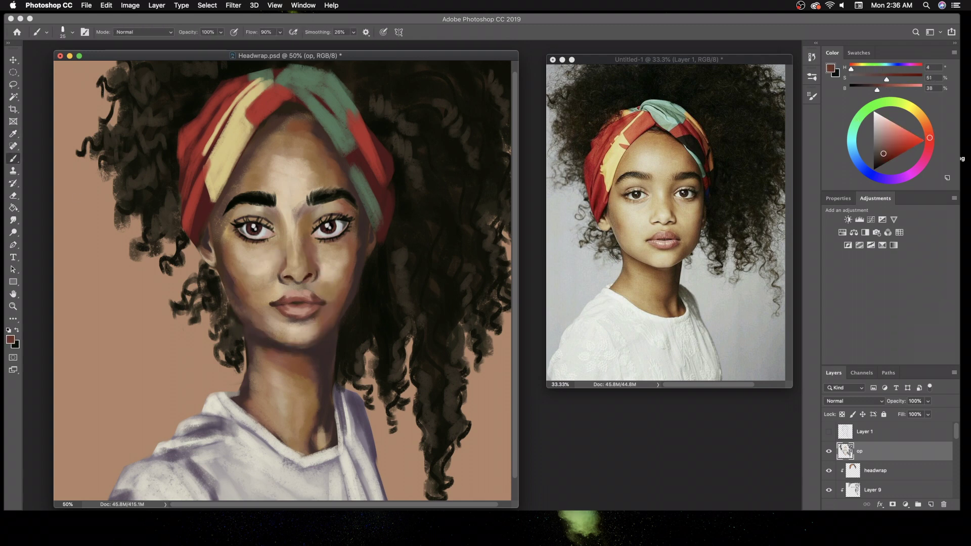
pyautogui.keyDown('alt'); pyautogui.click(282, 300); pyautogui.keyUp('alt')
pyautogui.keyDown('alt'); pyautogui.click(112, 206); pyautogui.keyUp('alt')
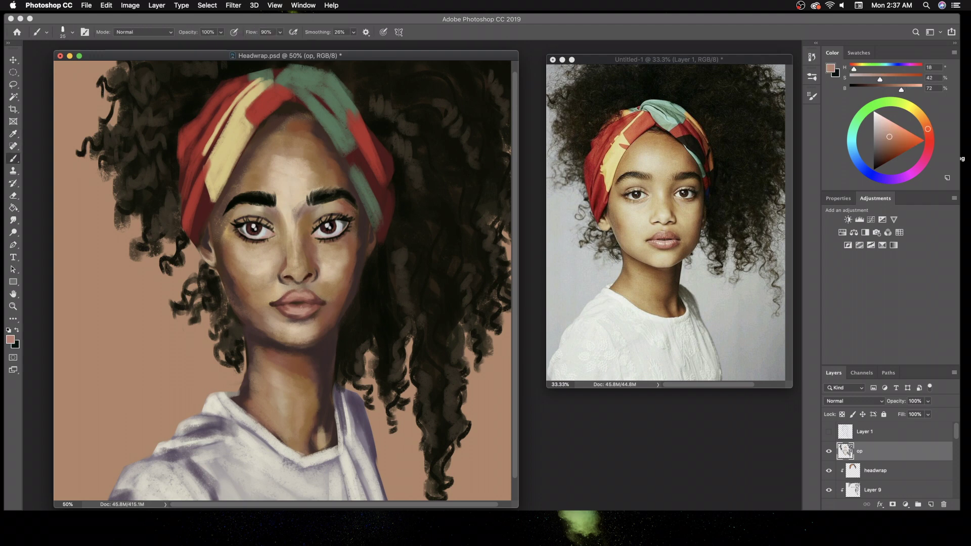
# - Sample light beiges from the face and forehead with a slightly larger brush
pyautogui.press('i')
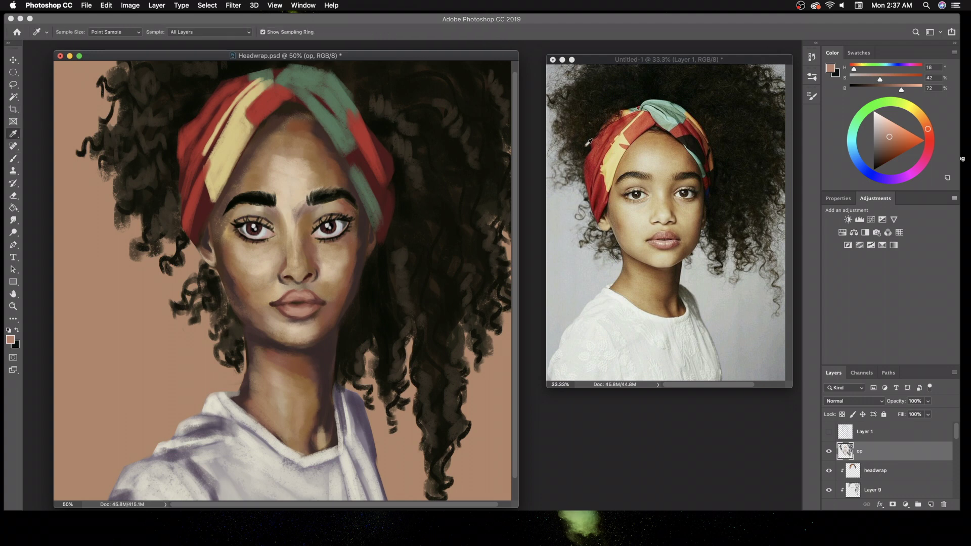
pyautogui.press('d')
pyautogui.press('b')
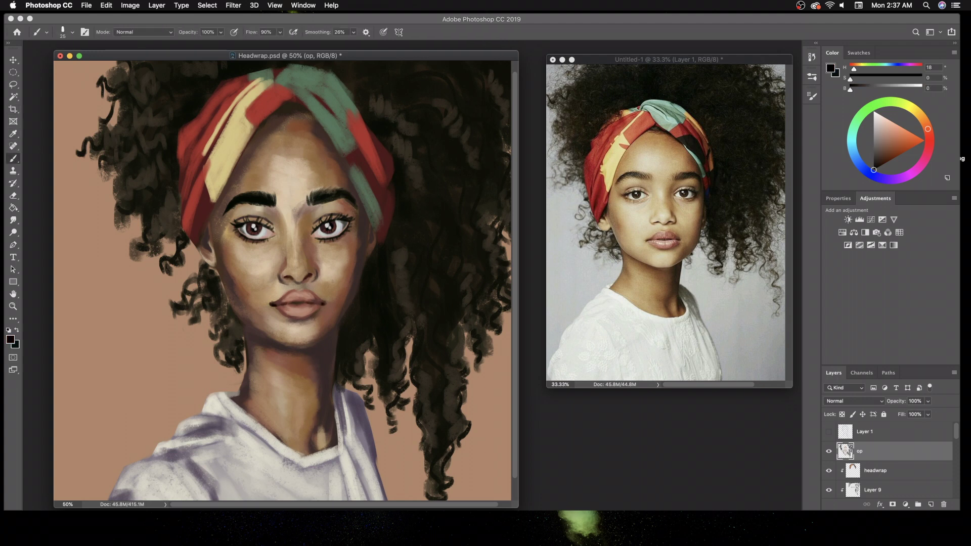
pyautogui.keyDown('alt'); pyautogui.click(277, 232); pyautogui.keyUp('alt')
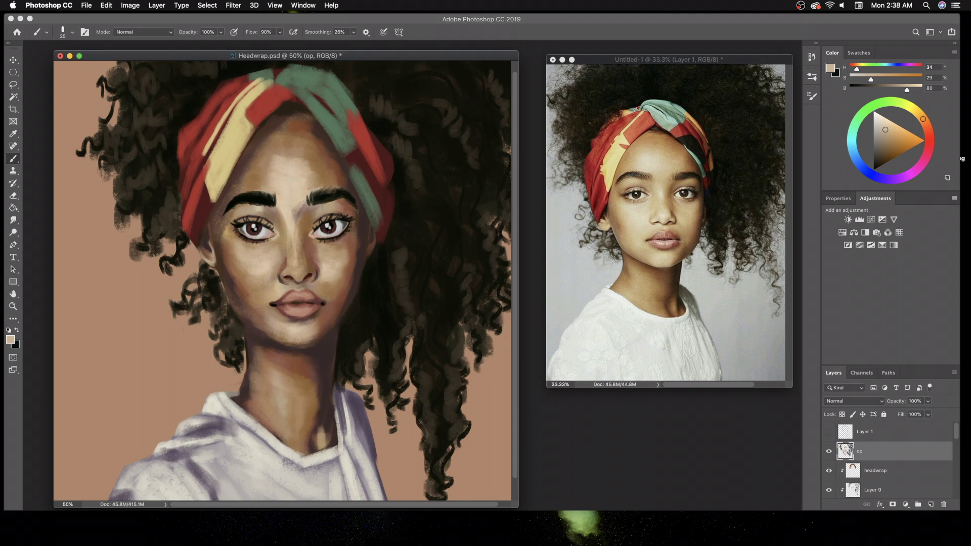
pyautogui.press(']')
pyautogui.keyDown('alt'); pyautogui.click(301, 217); pyautogui.keyUp('alt')
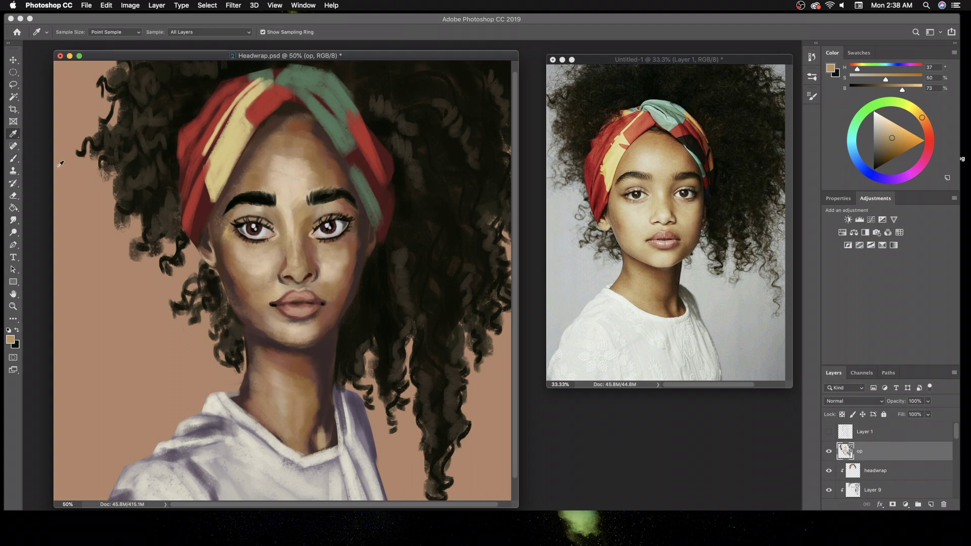
# - Sample near-black hair and paint dark strokes over the headwrap's right edge and green band
pyautogui.keyDown('alt'); pyautogui.click(304, 357); pyautogui.keyUp('alt')
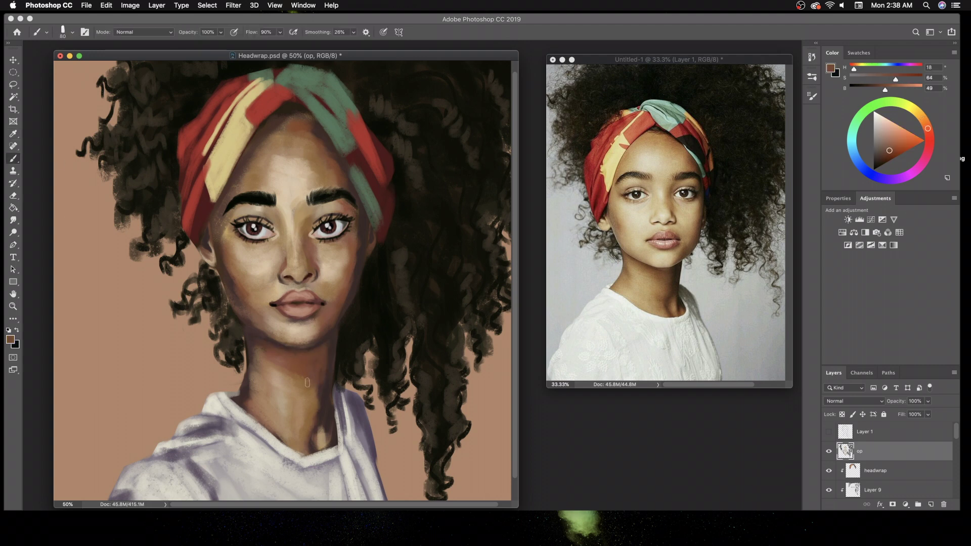
pyautogui.press('[')
pyautogui.press('[')
pyautogui.press('[')
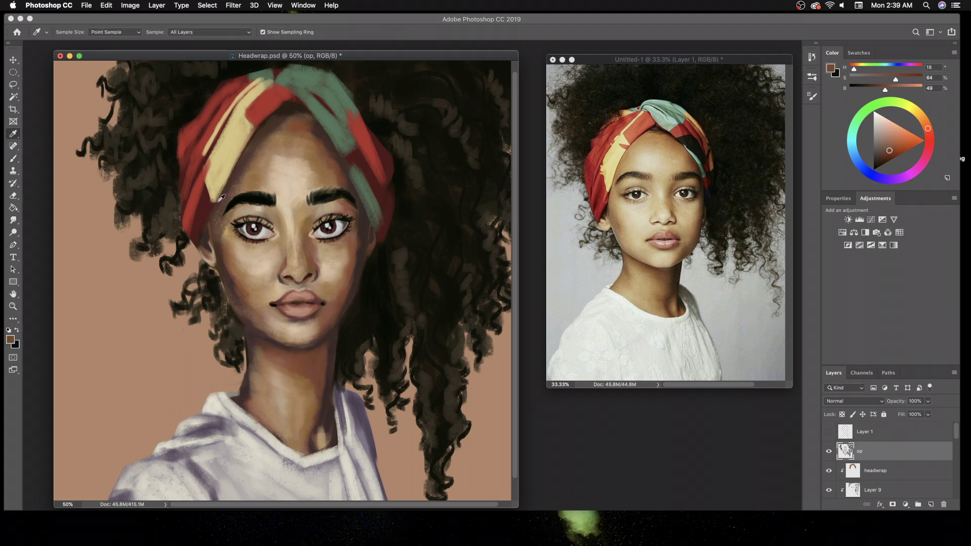
pyautogui.keyDown('alt'); pyautogui.click(207, 214); pyautogui.keyUp('alt')
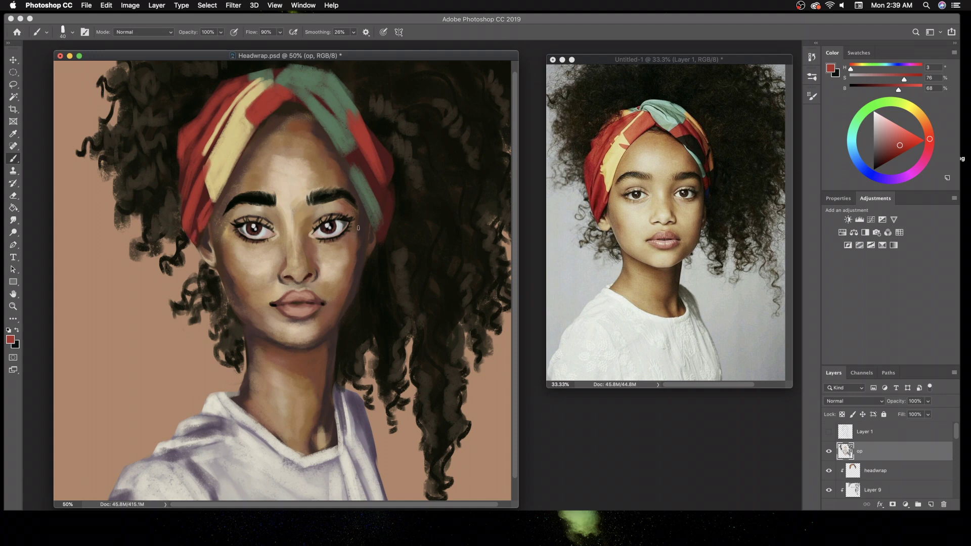
pyautogui.keyDown('alt'); pyautogui.click(365, 174); pyautogui.keyUp('alt')
pyautogui.moveTo(379, 191); pyautogui.dragTo(356, 167)
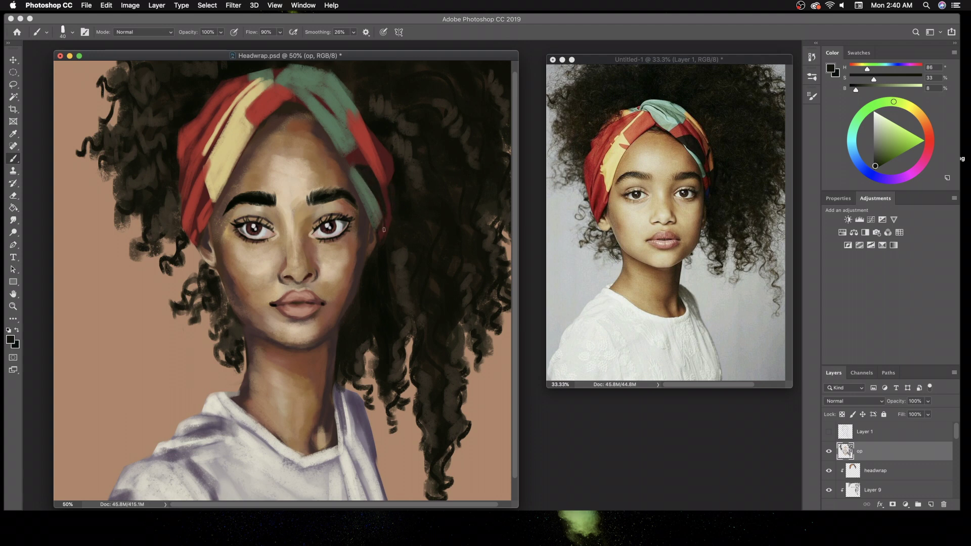
pyautogui.moveTo(285, 80); pyautogui.dragTo(334, 112)
pyautogui.keyDown('alt'); pyautogui.click(146, 192); pyautogui.keyUp('alt')
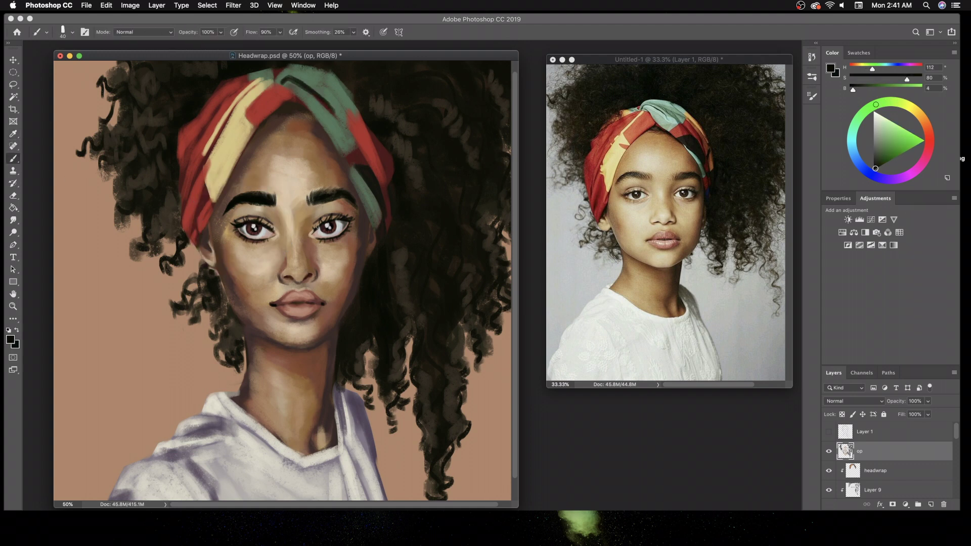
pyautogui.keyDown('alt'); pyautogui.click(663, 107); pyautogui.keyUp('alt')
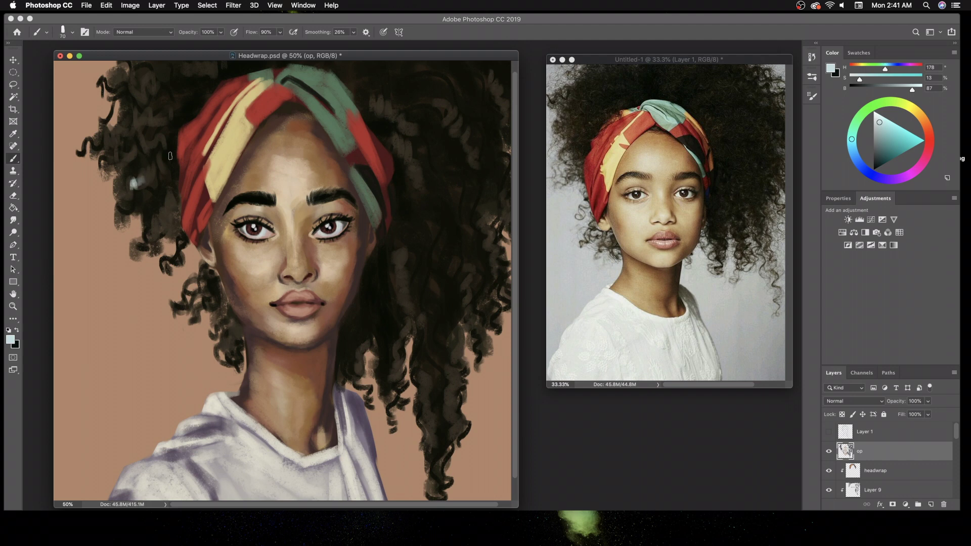
# - Sample a light grey and dab highlights on the curls on both sides with a larger brush
pyautogui.keyDown('alt'); pyautogui.click(238, 432); pyautogui.keyUp('alt')
pyautogui.moveTo(238, 431); pyautogui.dragTo(236, 428)
pyautogui.press(']')
pyautogui.press(']')
pyautogui.press(']')
pyautogui.moveTo(430, 395); pyautogui.dragTo(433, 430)
pyautogui.moveTo(101, 133); pyautogui.dragTo(137, 145)
pyautogui.moveTo(116, 79); pyautogui.dragTo(137, 111)
pyautogui.moveTo(477, 317); pyautogui.dragTo(479, 337)
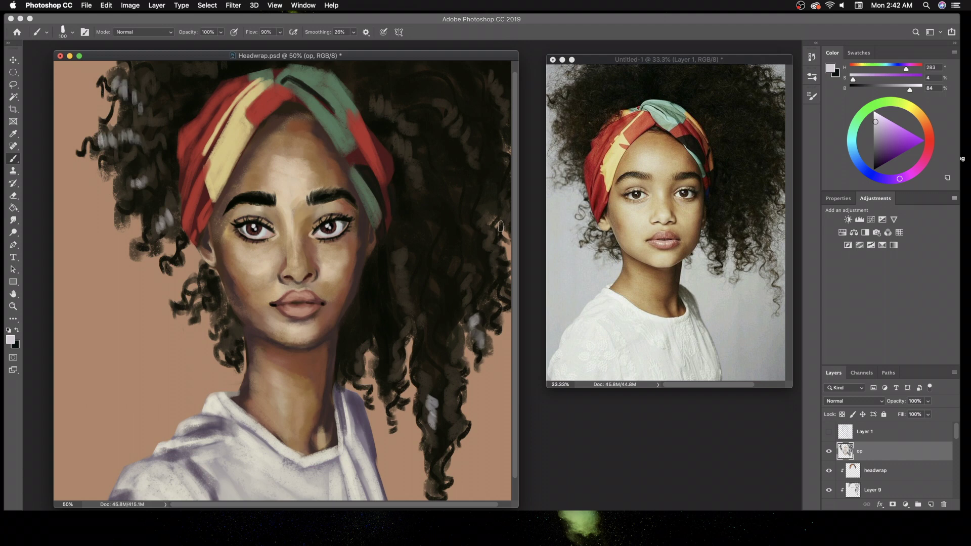
pyautogui.moveTo(198, 312); pyautogui.dragTo(209, 300)
pyautogui.moveTo(92, 147); pyautogui.dragTo(99, 137)
pyautogui.moveTo(108, 81); pyautogui.dragTo(121, 66)
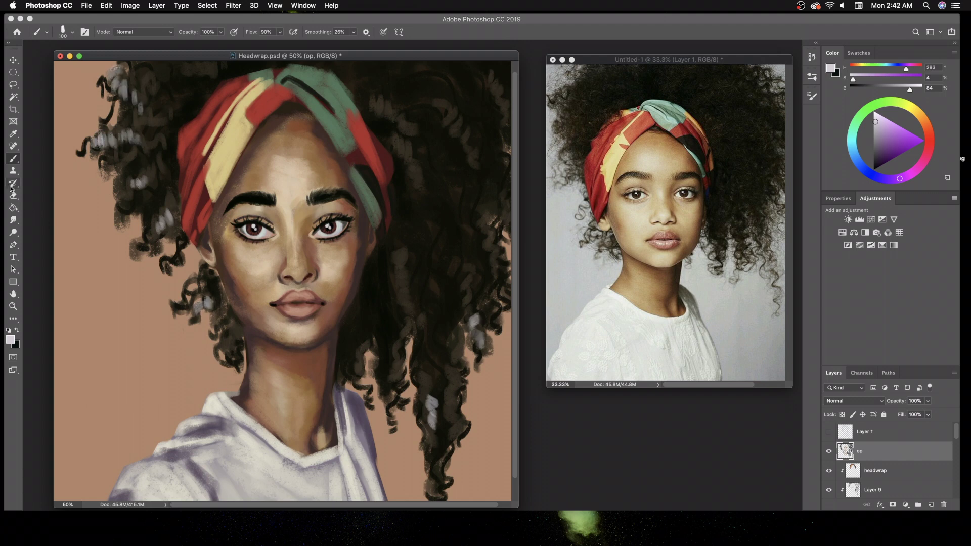
# - Sample a brown skin tone and darken the skin near the right eyebrow with a smaller brush
pyautogui.click(13, 134)
pyautogui.click(312, 220)
pyautogui.press('b')
pyautogui.press('[')
pyautogui.press('[')
pyautogui.press('[')
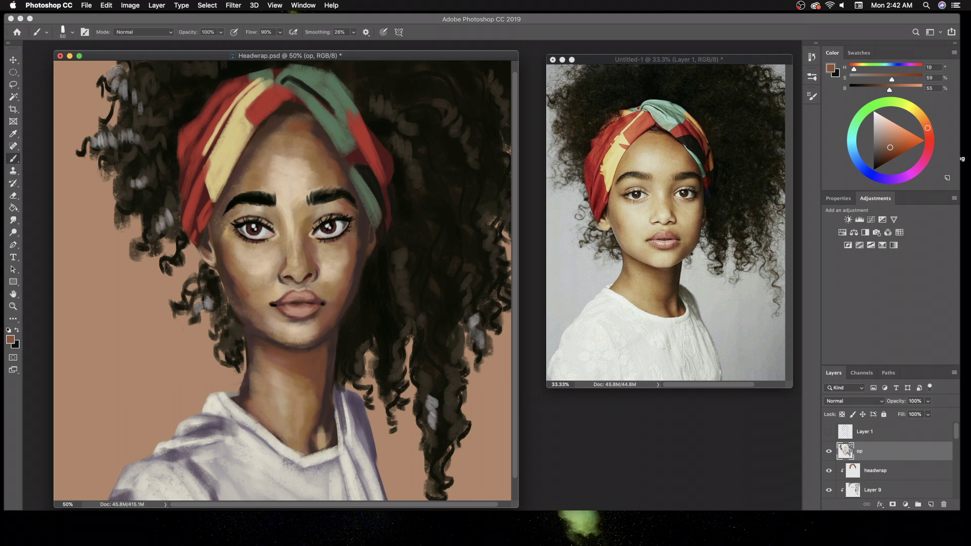
pyautogui.moveTo(348, 212); pyautogui.dragTo(324, 202)
# - Sample pale beige skin tones and brighten the nose bridge and chin below the lips
pyautogui.keyDown('alt'); pyautogui.click(273, 321); pyautogui.keyUp('alt')
pyautogui.press(']')
pyautogui.press(']')
pyautogui.press(']')
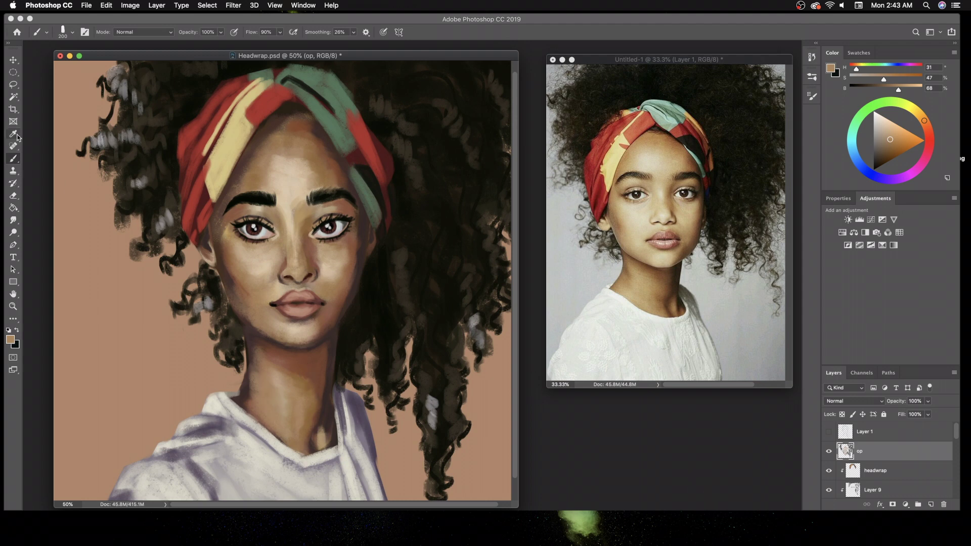
pyautogui.keyDown('alt'); pyautogui.click(246, 212); pyautogui.keyUp('alt')
pyautogui.press('[')
pyautogui.press('[')
pyautogui.press('[')
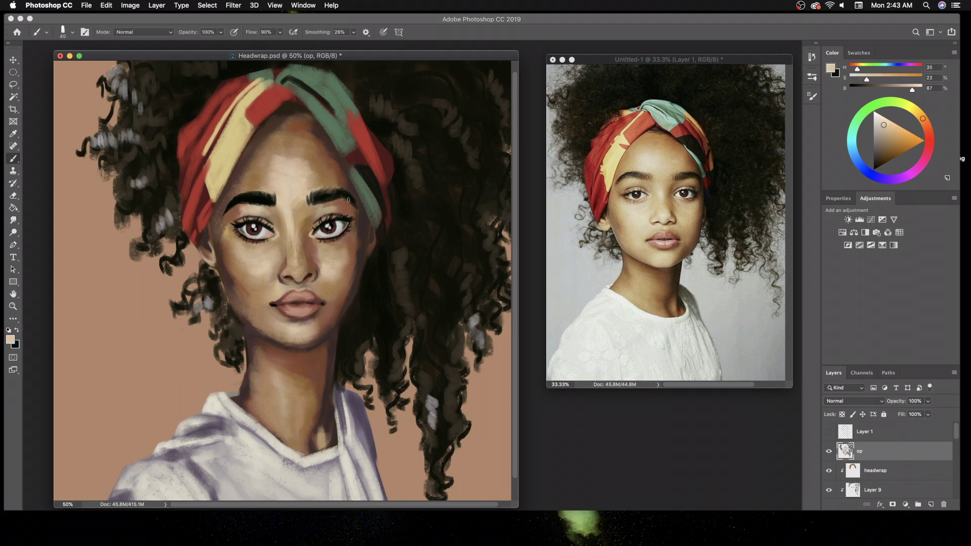
pyautogui.keyDown('alt'); pyautogui.click(336, 209); pyautogui.keyUp('alt')
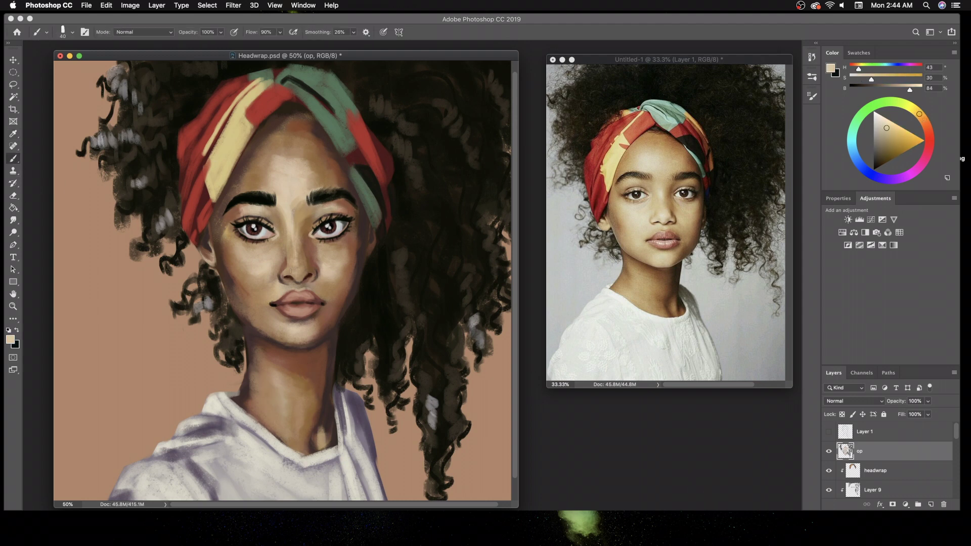
pyautogui.keyDown('alt'); pyautogui.click(305, 276); pyautogui.keyUp('alt')
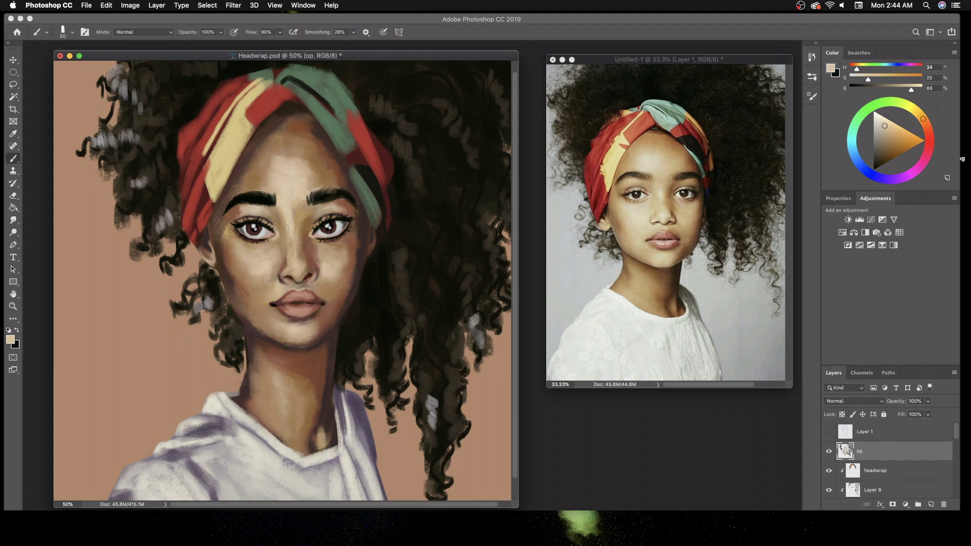
pyautogui.moveTo(295, 235); pyautogui.dragTo(302, 271)
pyautogui.moveTo(290, 336); pyautogui.dragTo(316, 346)
# - Sample a tan cheek tone and lighten the skin just below the lower lip
pyautogui.keyDown('alt'); pyautogui.click(379, 458); pyautogui.keyUp('alt')
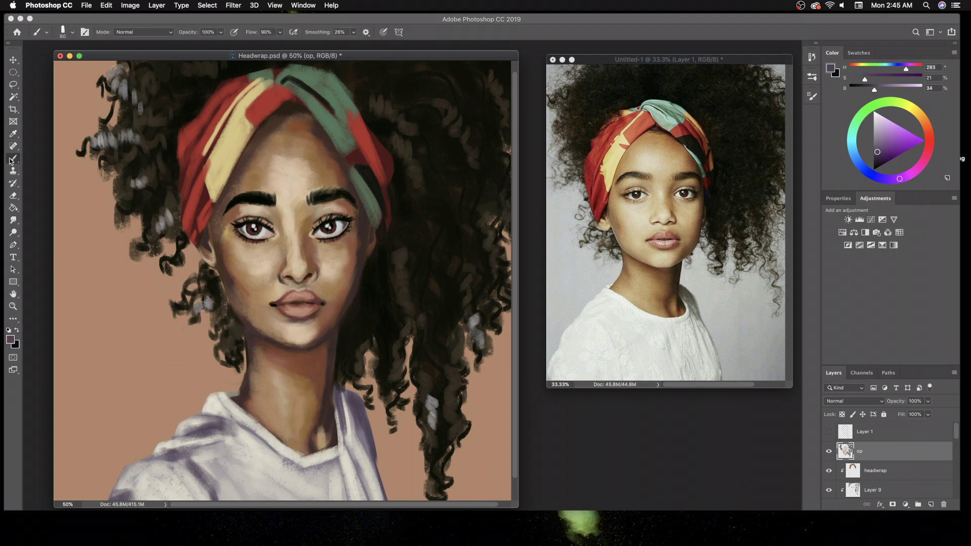
pyautogui.keyDown('alt'); pyautogui.click(242, 288); pyautogui.keyUp('alt')
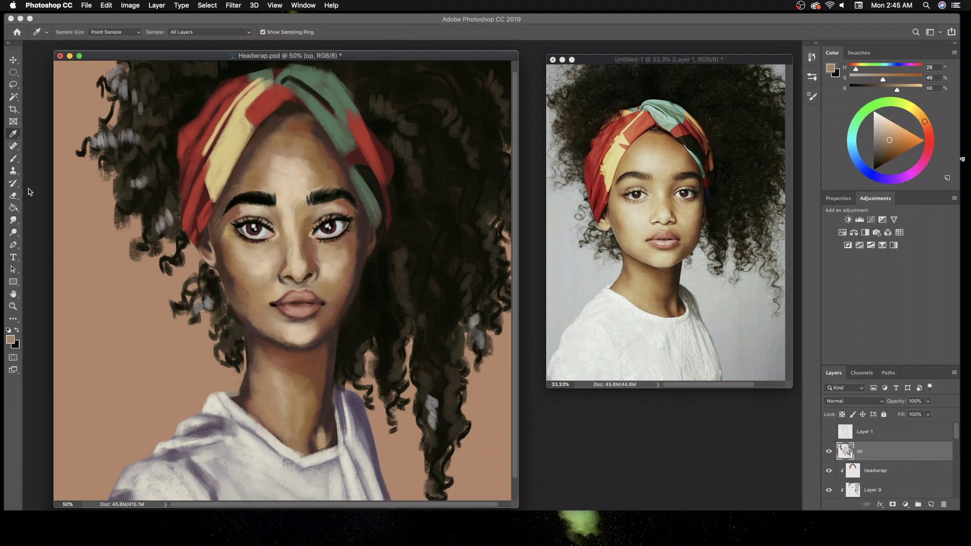
pyautogui.moveTo(292, 322); pyautogui.dragTo(318, 324)
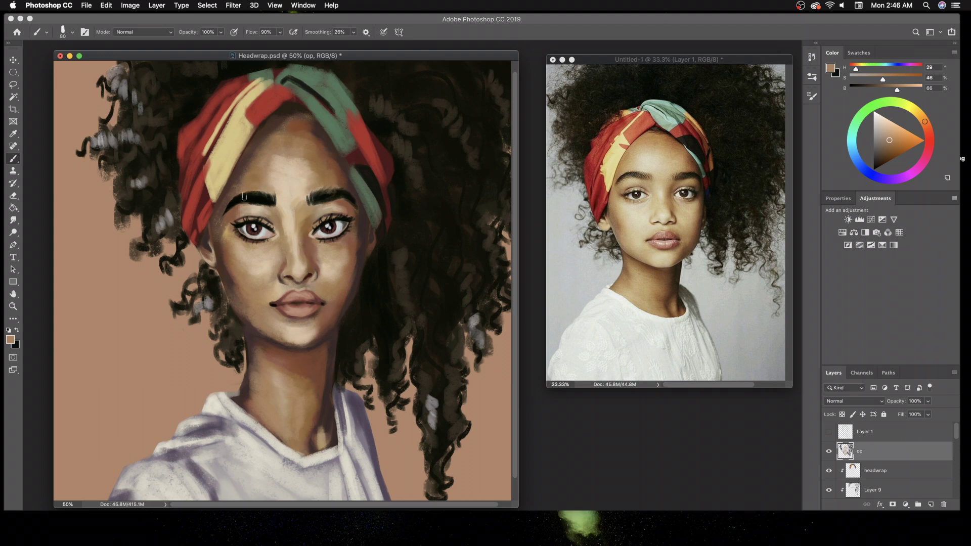
pyautogui.moveTo(13, 84); pyautogui.dragTo(48, 95)
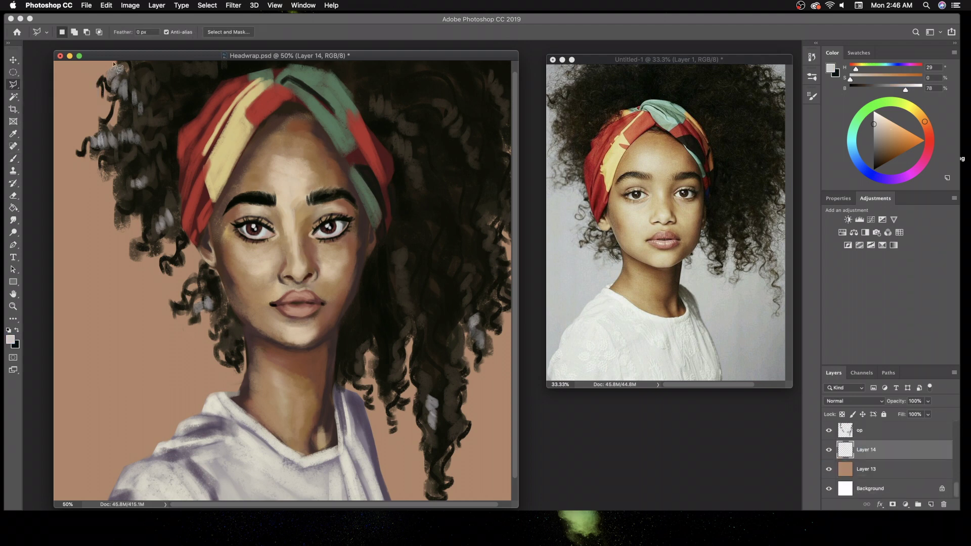
# - Zoom out and start a polygonal selection along the hair's left edge down to the shirt
pyautogui.press('super+minus')
pyautogui.moveTo(391, 401); pyautogui.dragTo(422, 437)
pyautogui.click(117, 90)
pyautogui.click(98, 109)
pyautogui.click(105, 132)
pyautogui.click(86, 157)
pyautogui.click(126, 235)
pyautogui.click(144, 248)
pyautogui.click(176, 277)
pyautogui.click(176, 293)
pyautogui.click(191, 311)
# - Extend the selection along the shoulder, bottom edge and around the hanging bottom-right curl
pyautogui.click(151, 334)
pyautogui.click(138, 352)
pyautogui.click(114, 365)
pyautogui.click(81, 405)
pyautogui.click(184, 422)
pyautogui.click(319, 414)
pyautogui.click(292, 336)
pyautogui.click(324, 397)
pyautogui.click(346, 397)
pyautogui.click(351, 377)
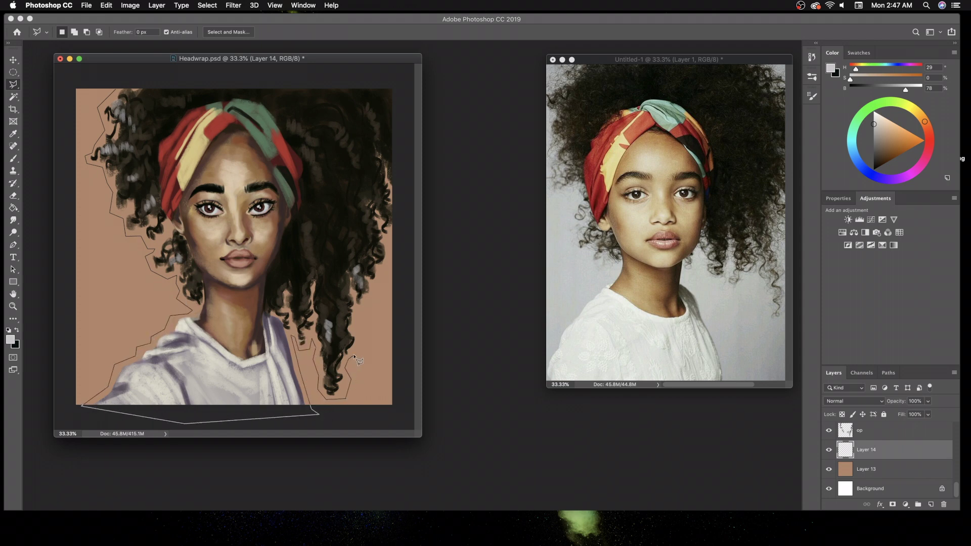
# - Trace the selection up the hair's right edge and close it around the figure
pyautogui.click(393, 233)
pyautogui.click(402, 147)
pyautogui.click(399, 76)
pyautogui.click(134, 69)
# - Fill the selected border area with light grey and deselect
pyautogui.click(106, 5)
pyautogui.click(116, 151)
pyautogui.click(550, 204)
pyautogui.click(207, 5)
pyautogui.click(217, 26)
# - Lighten the grey border to white with Hue/Saturation
pyautogui.click(207, 5)
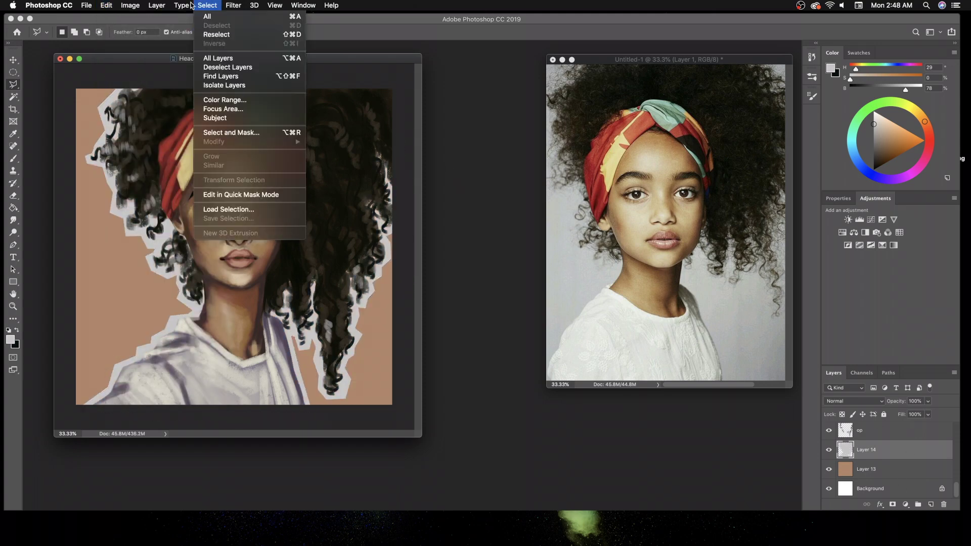
pyautogui.press('super+u')
pyautogui.moveTo(806, 210); pyautogui.dragTo(834, 210)
pyautogui.click(915, 126)
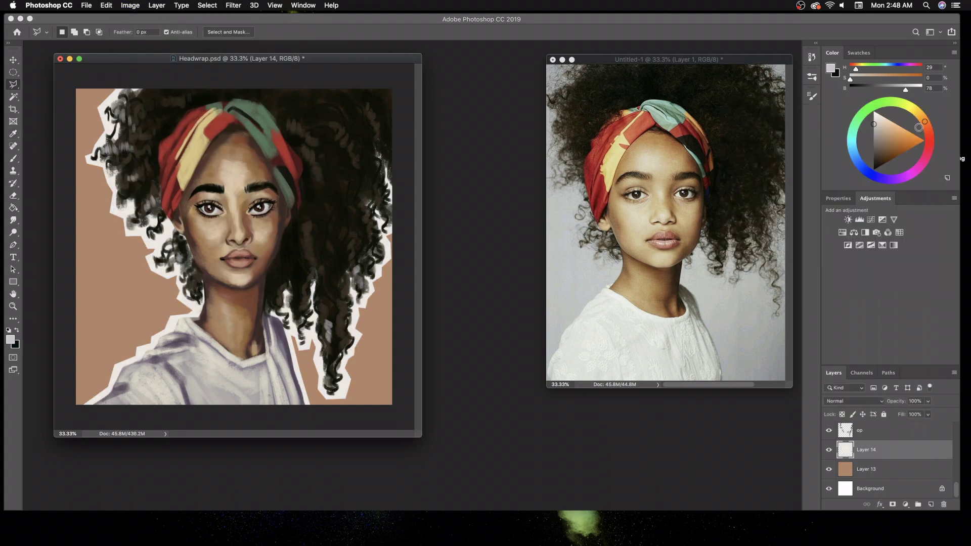
pyautogui.press('super+e')
pyautogui.press('b')
pyautogui.keyDown('alt'); pyautogui.click(94, 196); pyautogui.keyUp('alt')
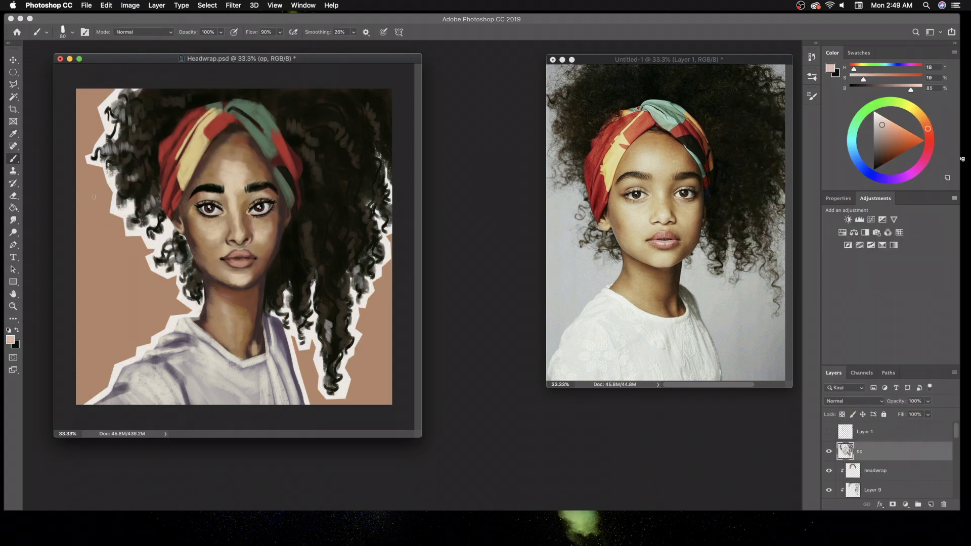